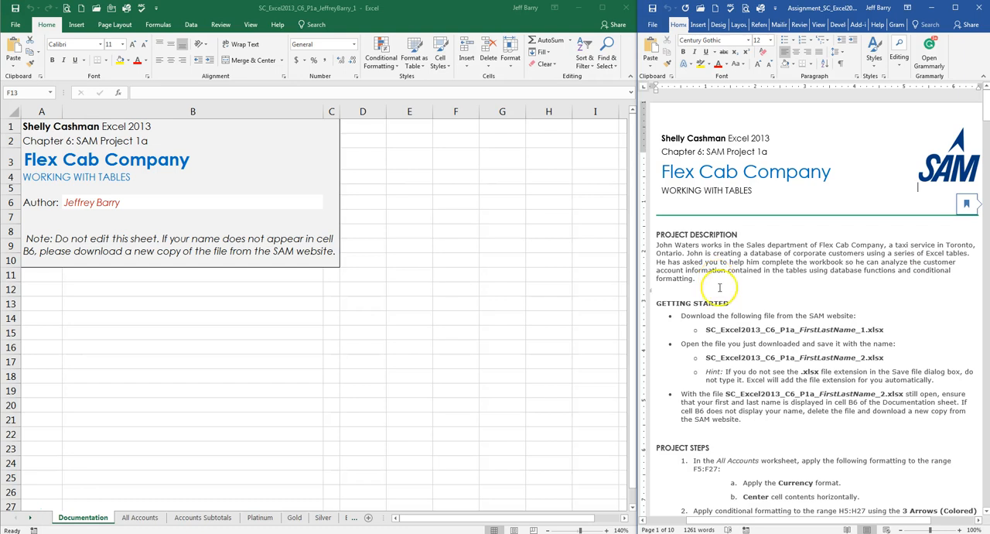
Step: Read the assignment's first project steps and open the All Accounts worksheet in the Excel workbook
click(731, 318)
scroll(727, 309, down, 2)
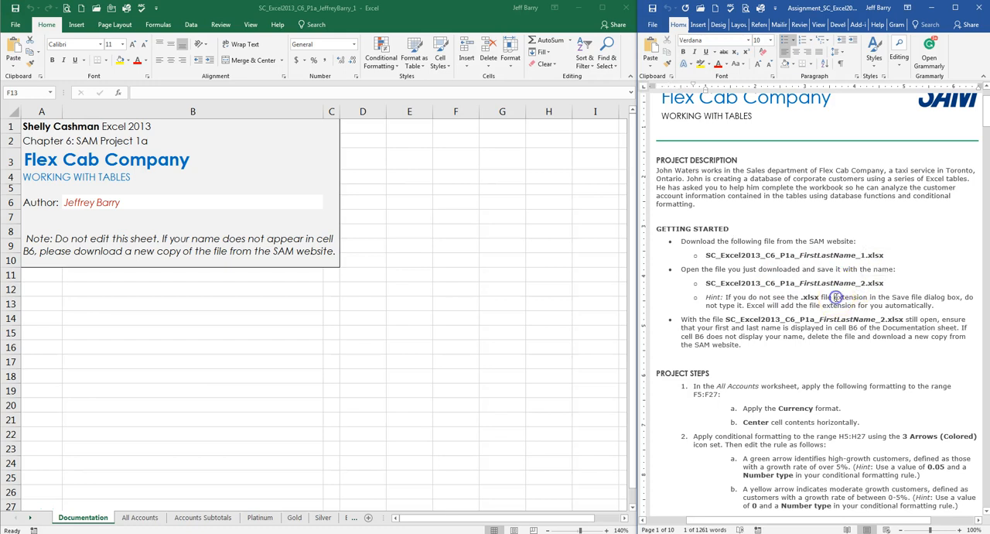
scroll(822, 294, down, 2)
scroll(813, 276, down, 4)
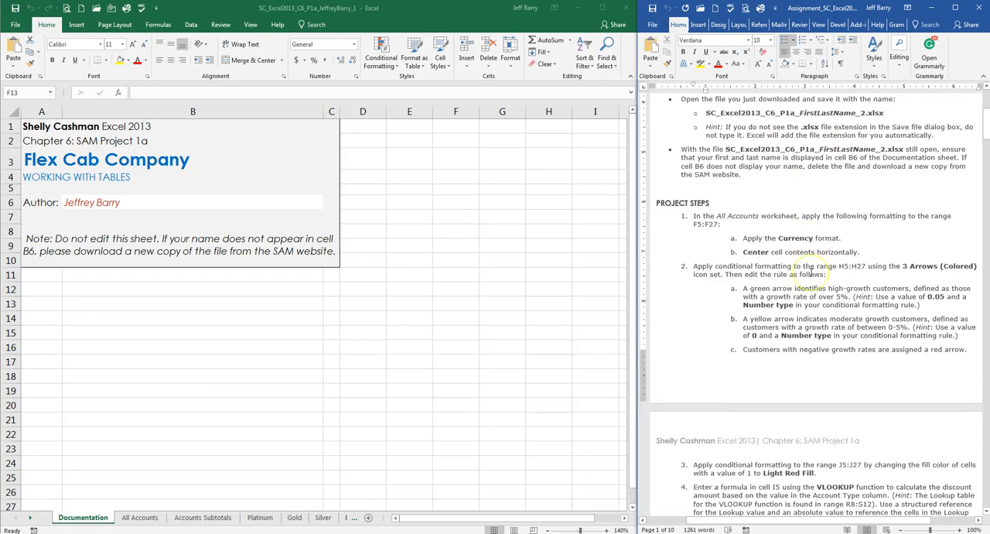
scroll(811, 273, down, 1)
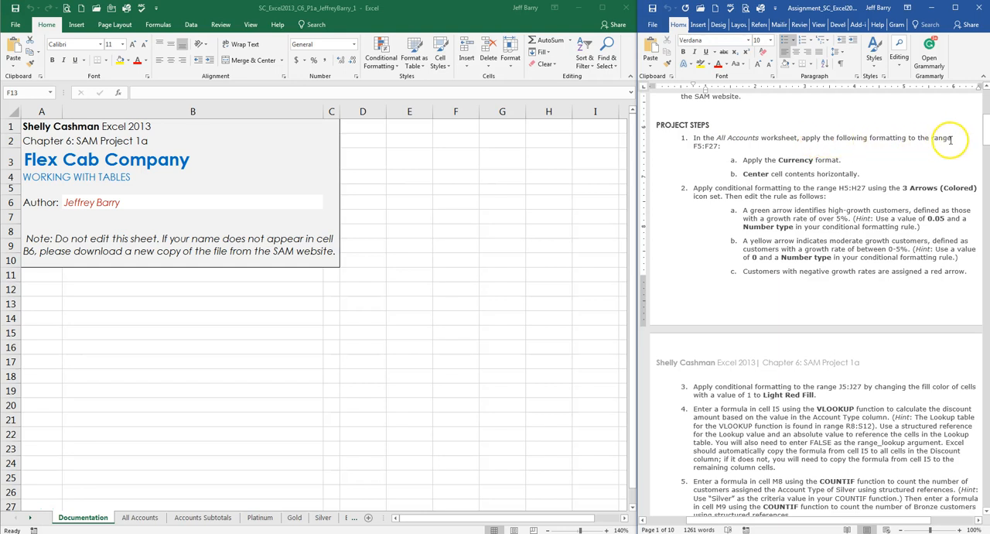
click(147, 518)
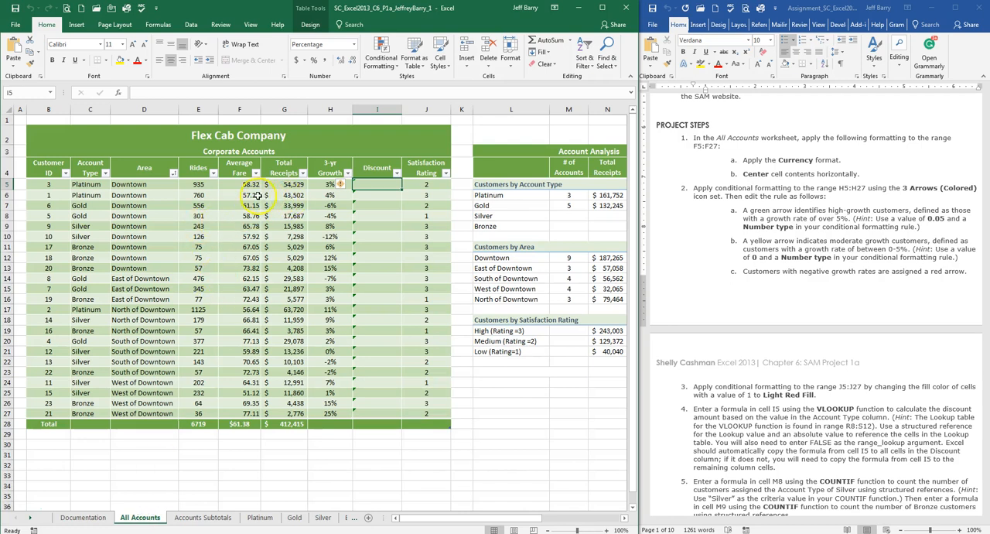
Step: Apply the Currency format to the Average Fare range F5:F27 and center its contents horizontally
drag(246, 187, 234, 411)
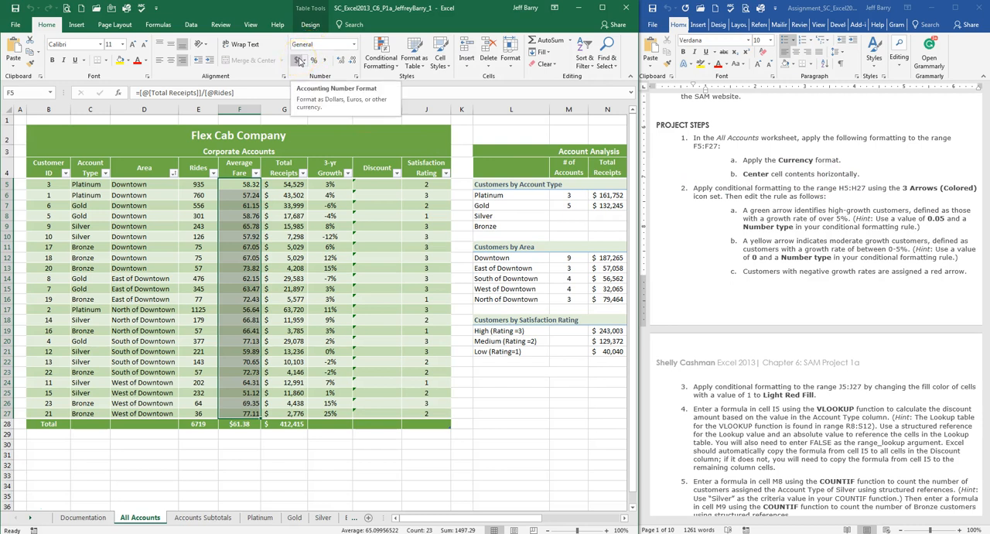
click(354, 45)
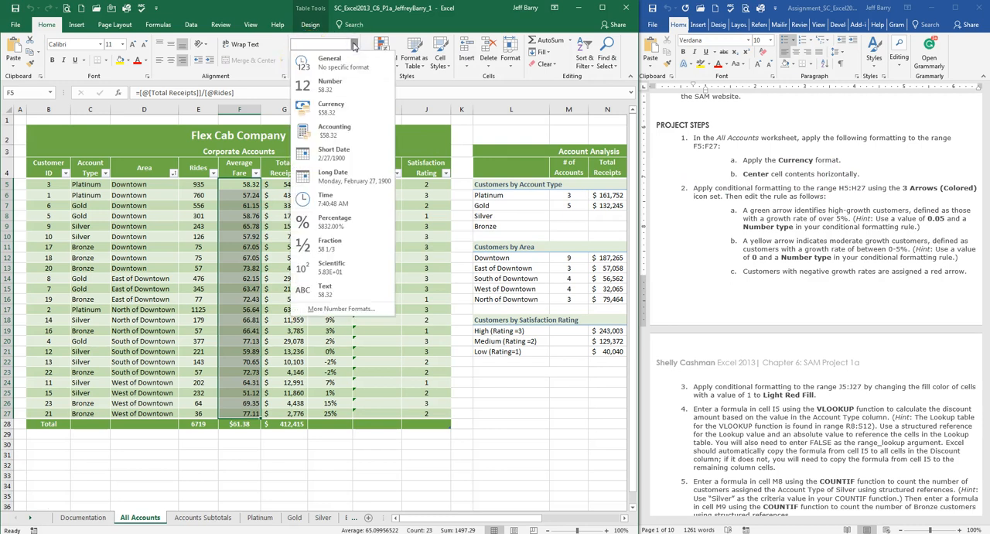
click(331, 109)
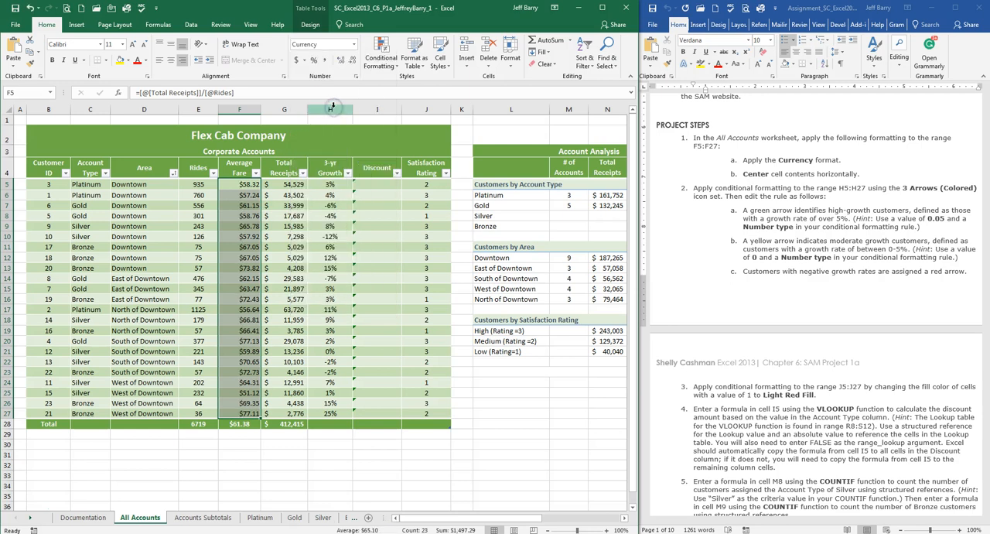
click(172, 60)
click(171, 61)
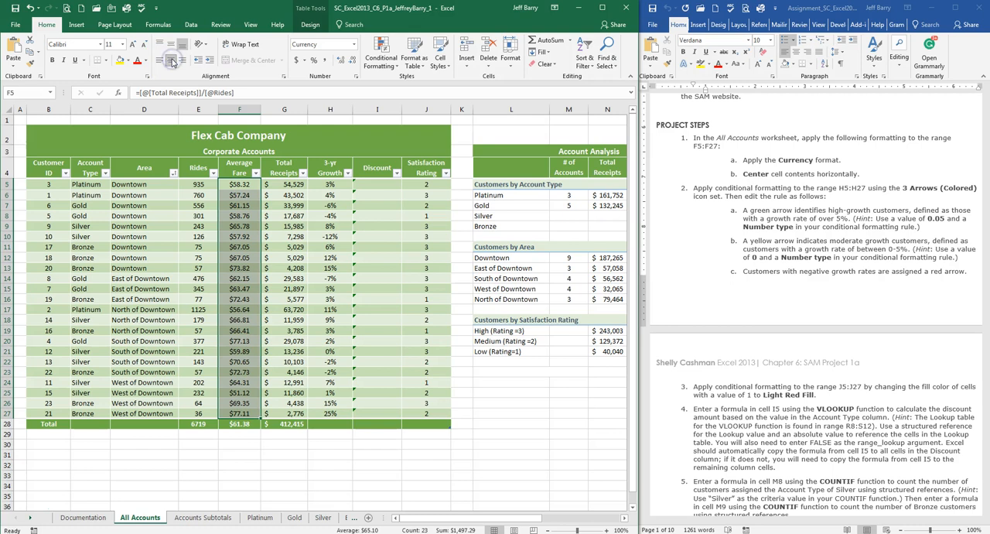
Step: Apply the 3 Arrows (Colored) icon set to the 3-yr Growth range H5:H27, following project step 2
click(761, 174)
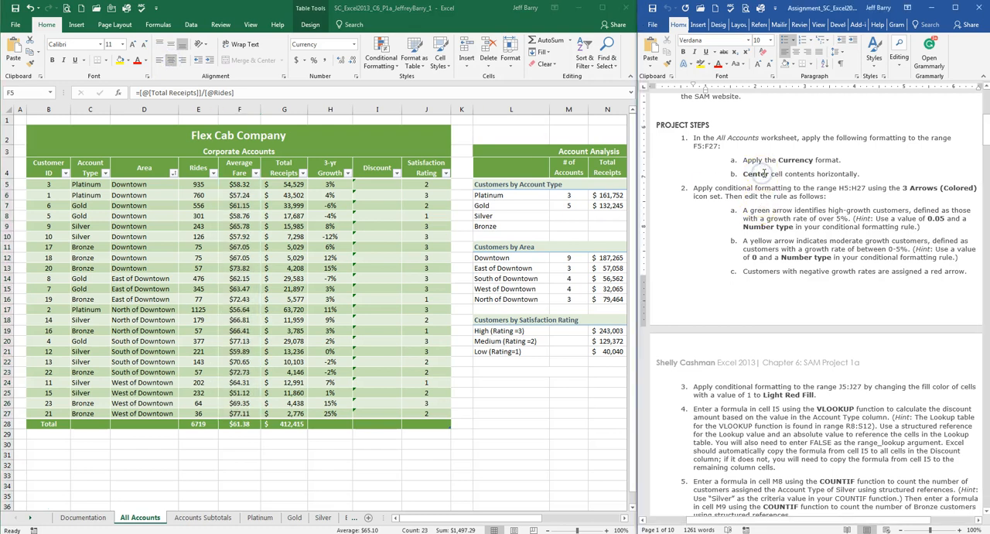
scroll(758, 171, down, 3)
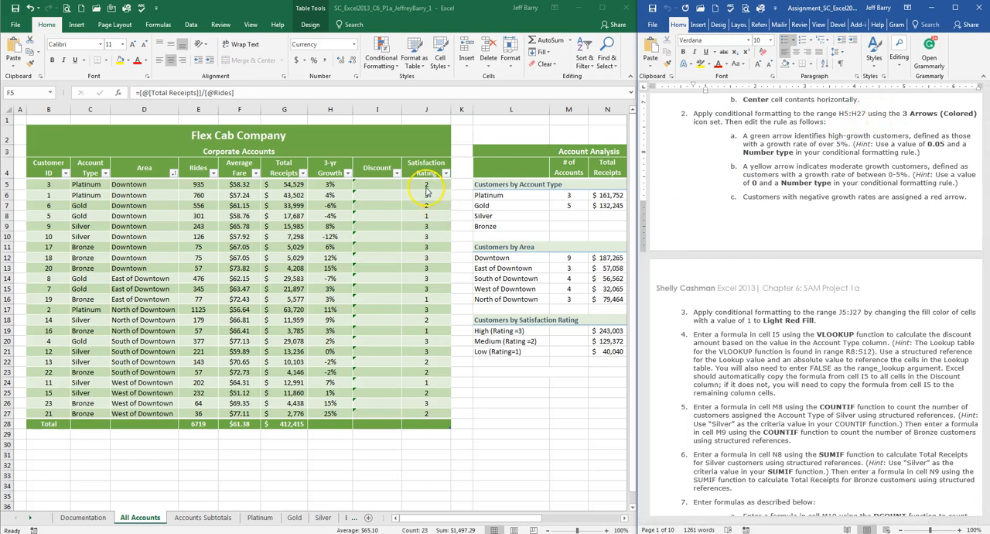
drag(330, 184, 328, 418)
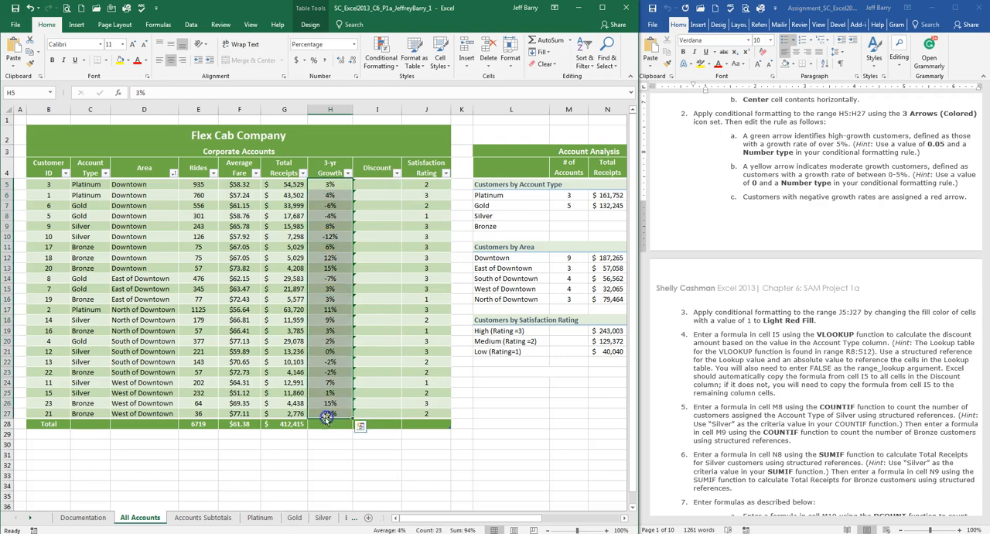
click(393, 66)
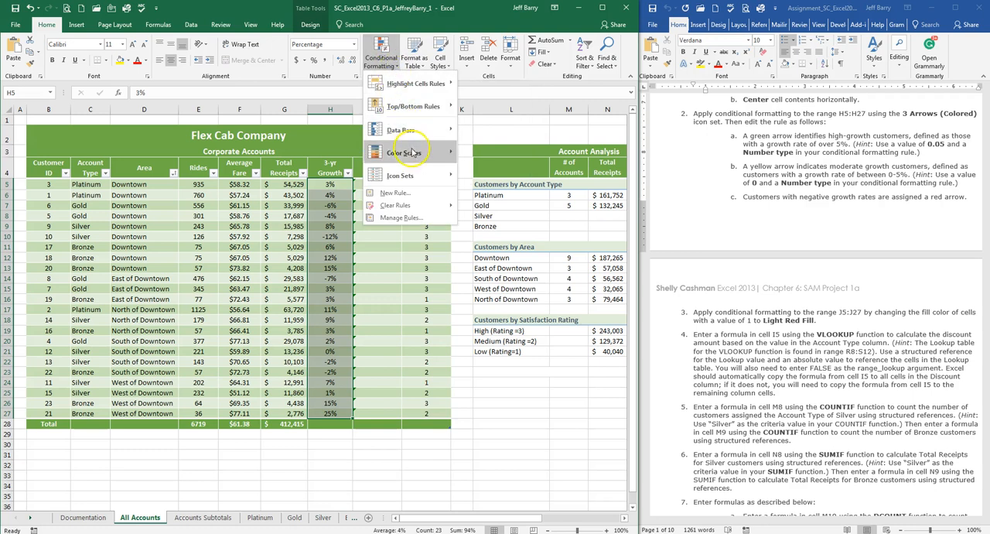
mouse_move(417, 180)
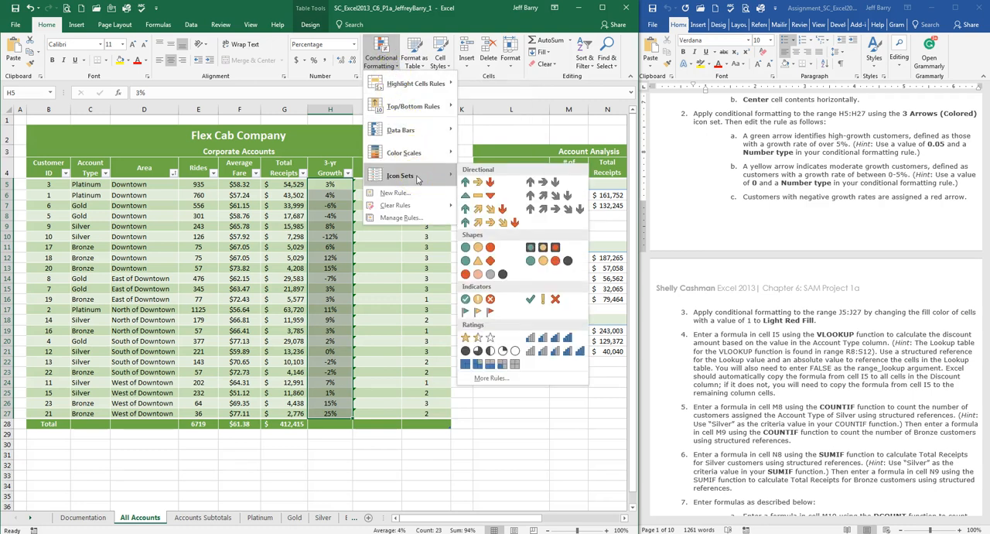
click(479, 181)
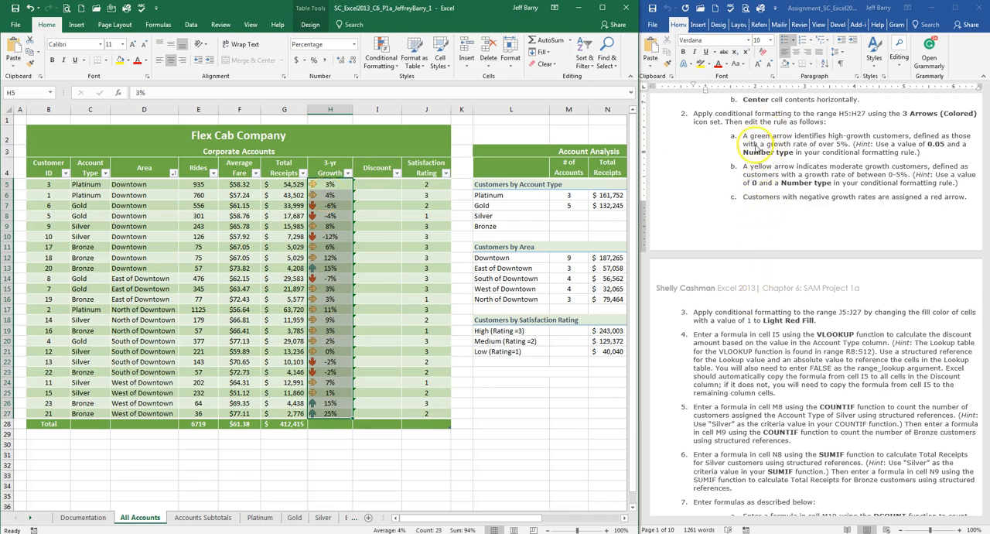
Step: Edit the icon set rule for H5:H27 so the green arrow uses the Number type with a value of 0.05
click(396, 66)
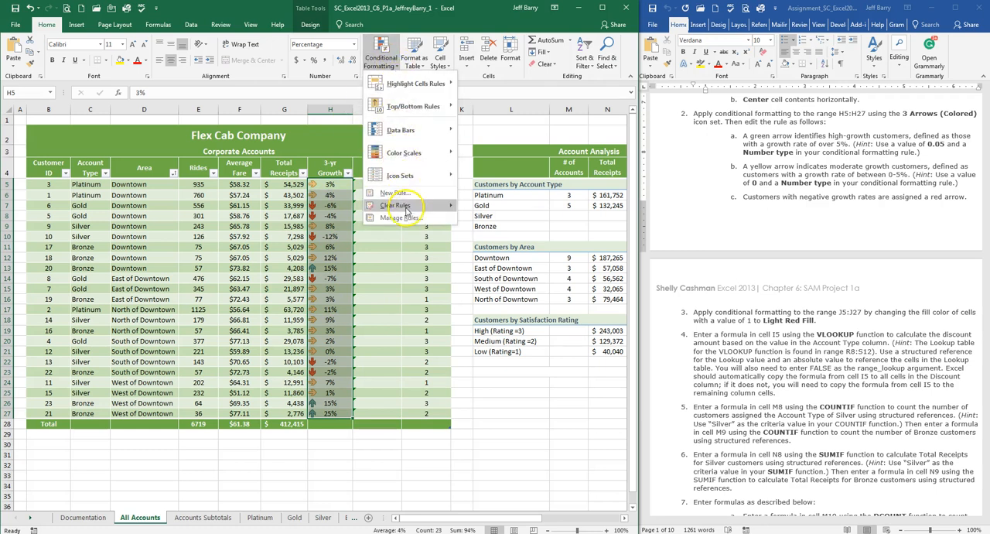
click(400, 217)
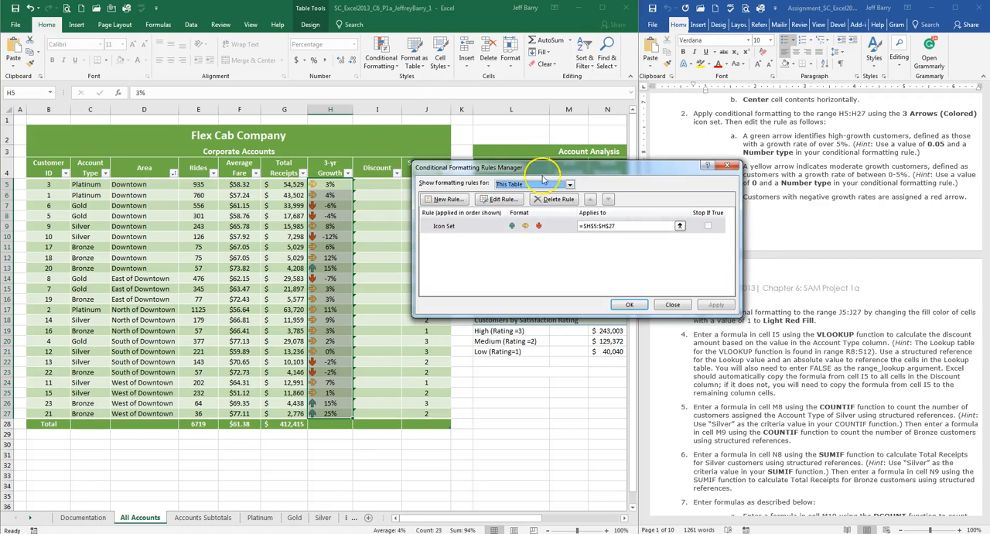
drag(584, 174, 544, 164)
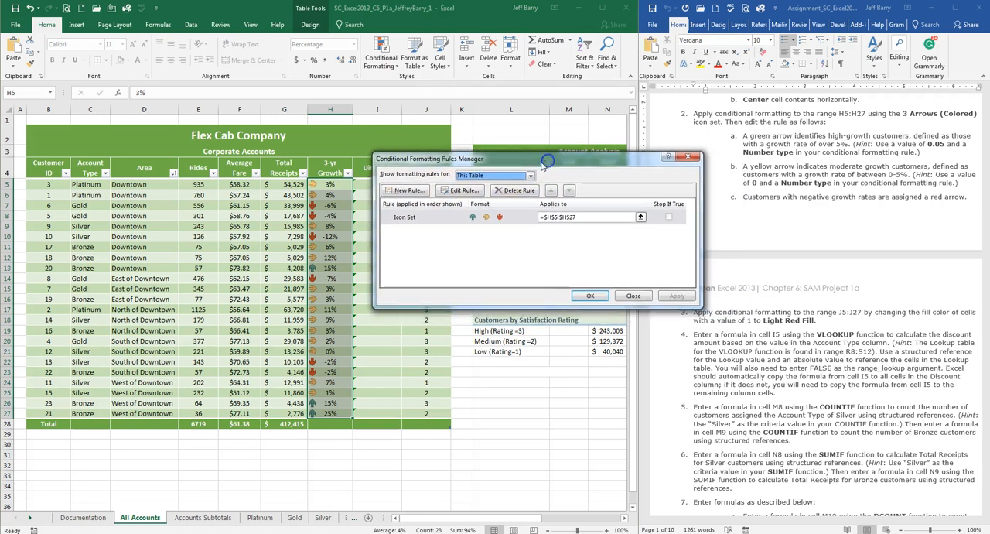
click(467, 192)
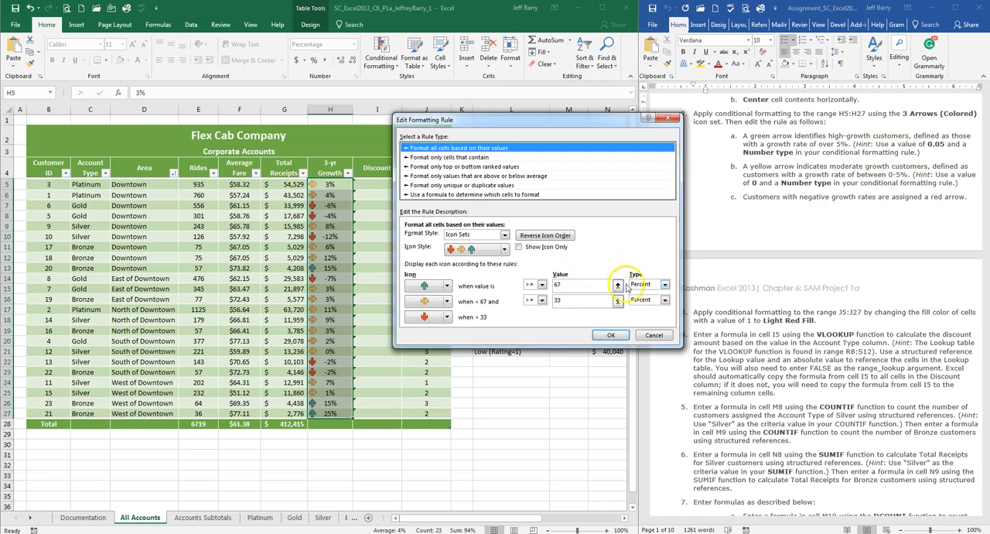
click(665, 284)
click(659, 294)
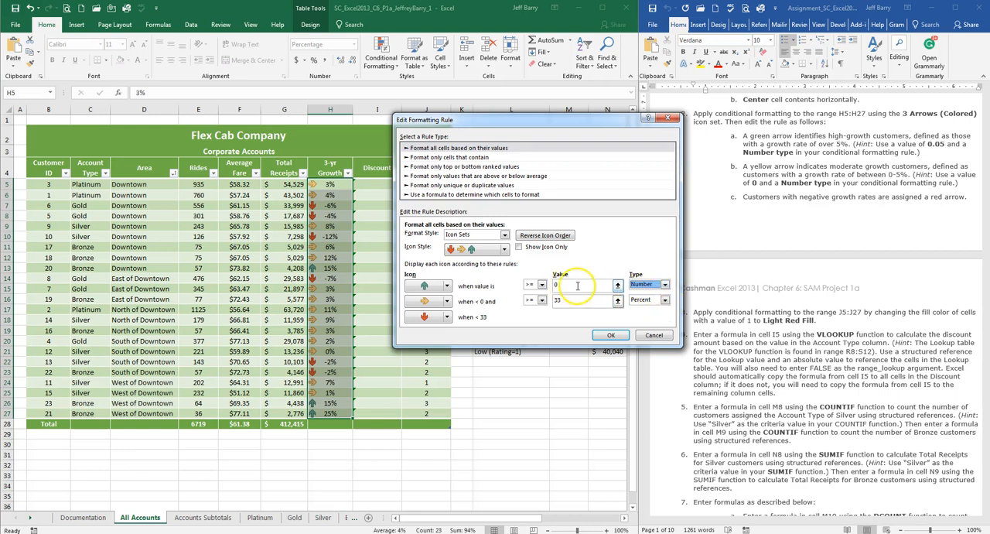
click(552, 286)
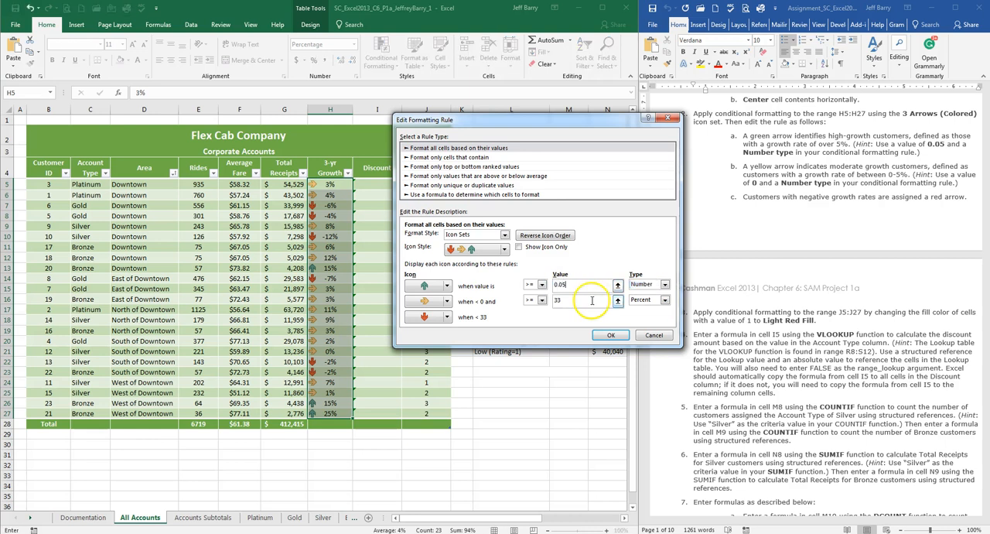
Step: Set the yellow arrow's threshold to the Number type with a value of 0 and apply the edited rule
click(590, 302)
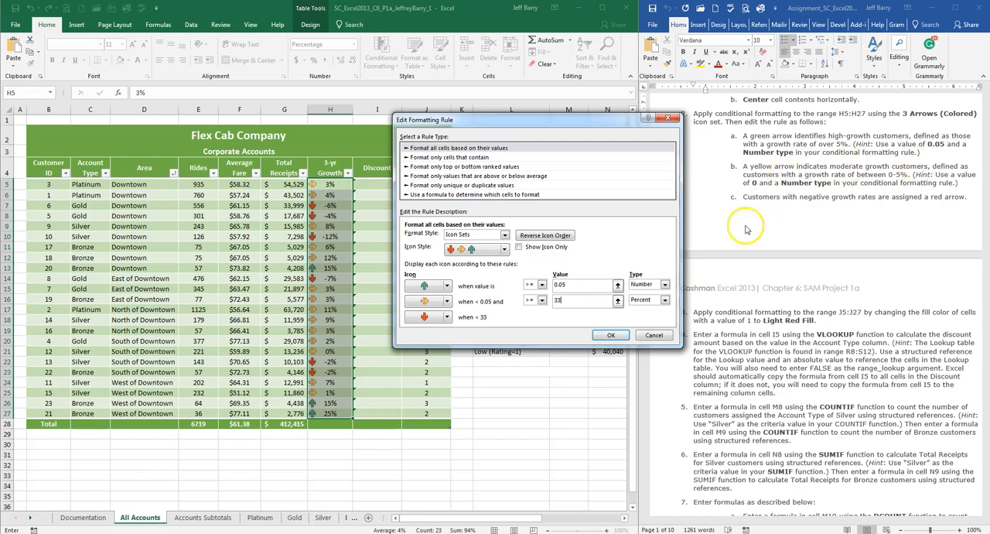
click(666, 301)
click(656, 310)
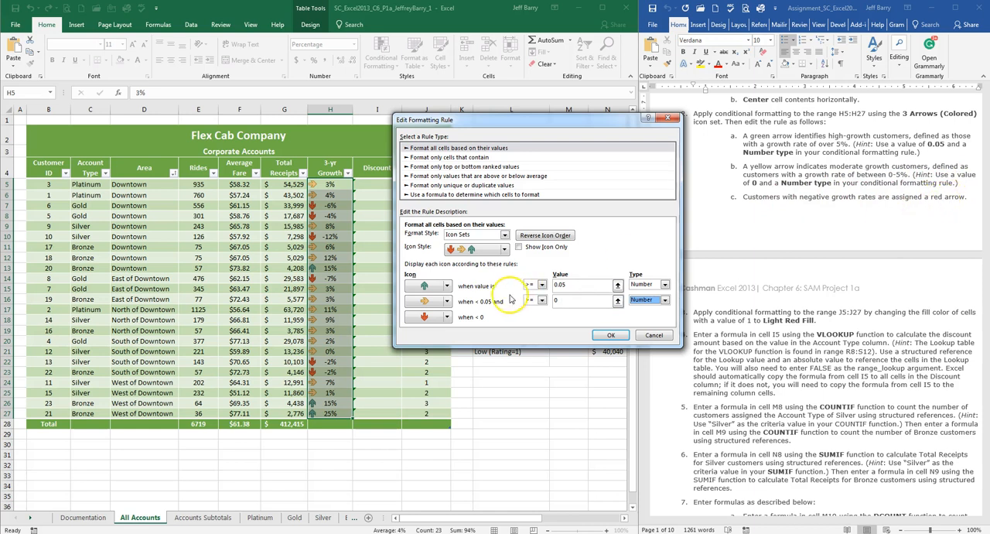
click(610, 334)
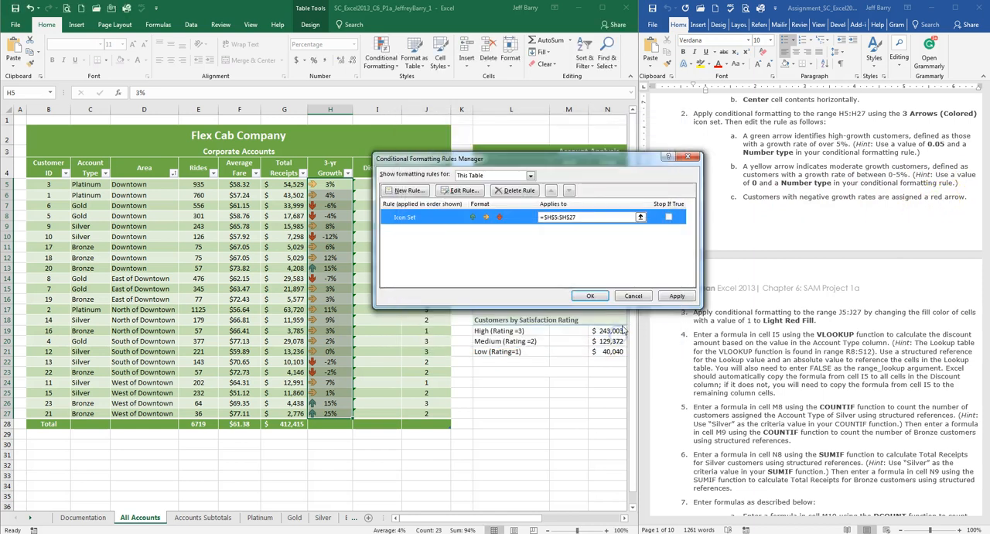
click(590, 295)
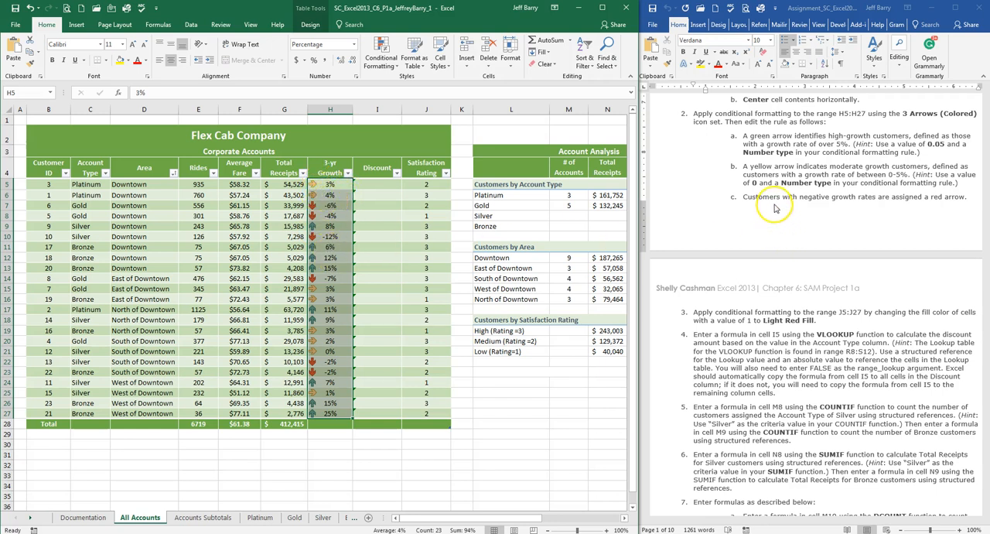
Step: Create an Equal To highlight rule with the value 1 for the Satisfaction Rating range J5:J27
click(789, 231)
scroll(788, 231, down, 5)
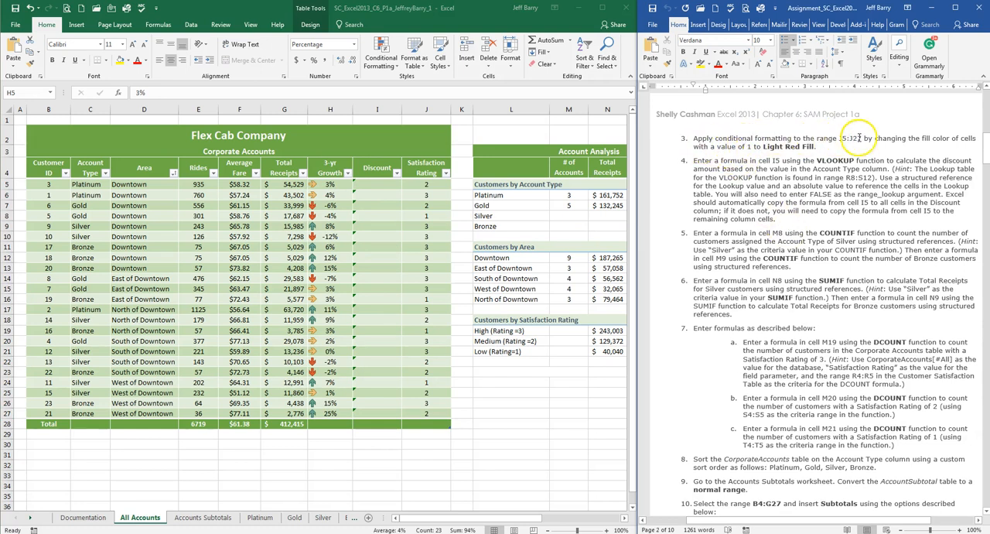
click(423, 182)
drag(430, 187, 441, 414)
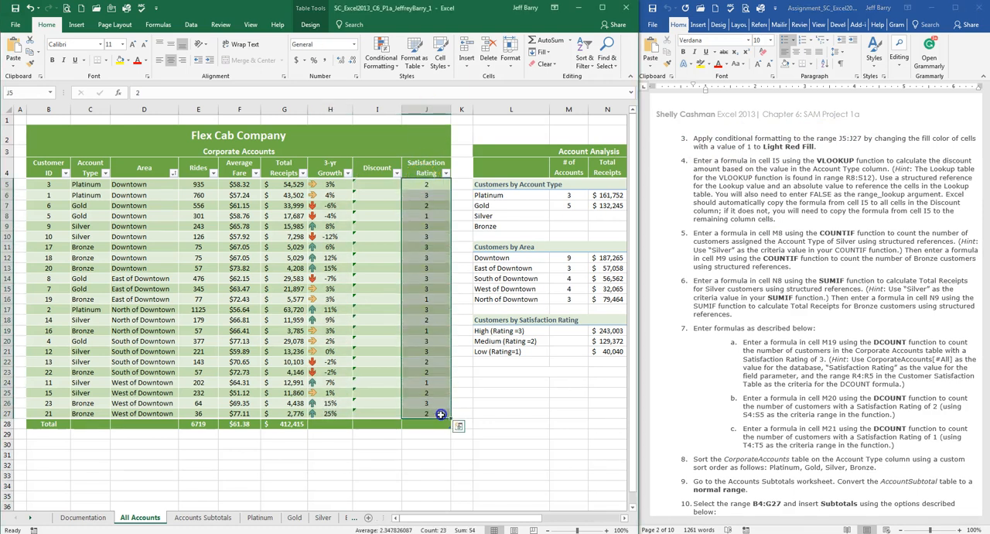
click(889, 140)
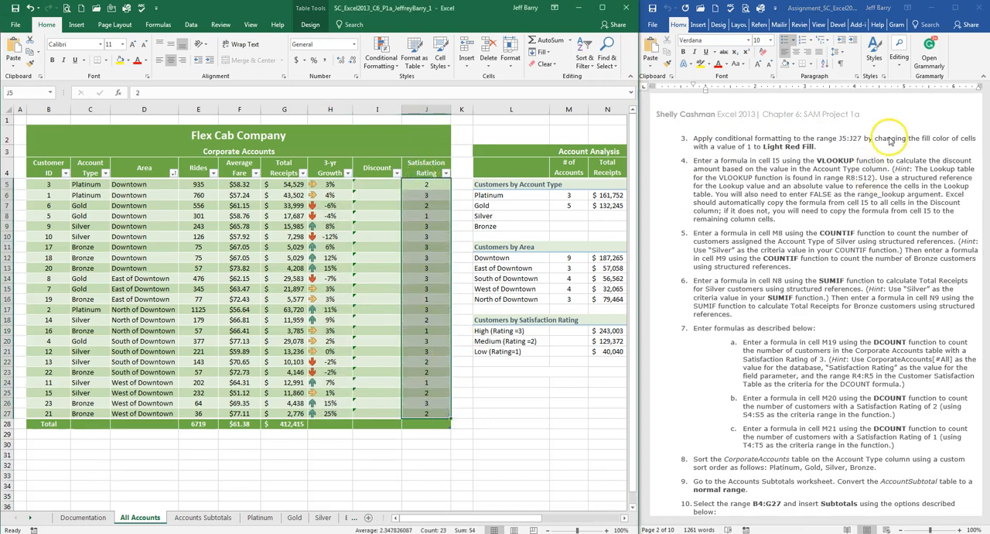
click(395, 63)
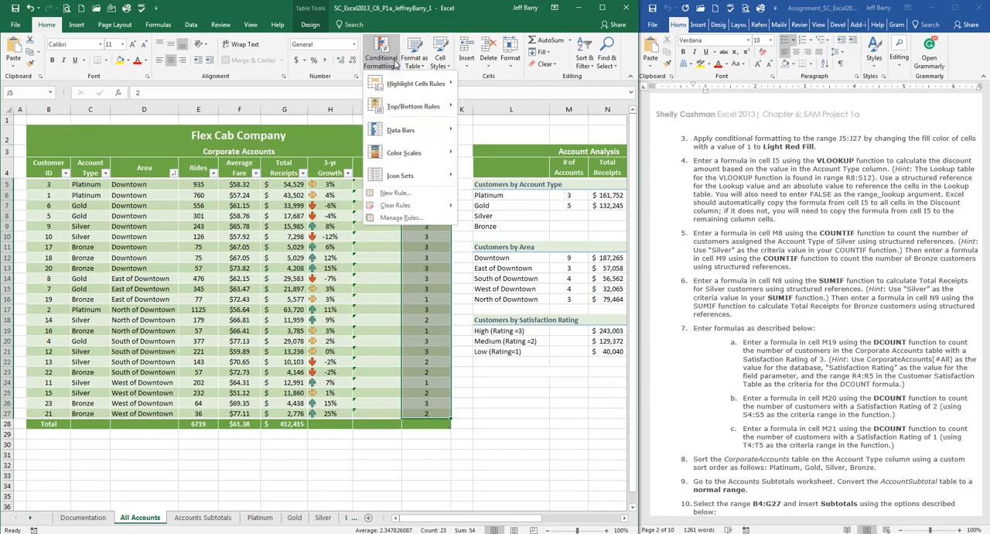
click(410, 85)
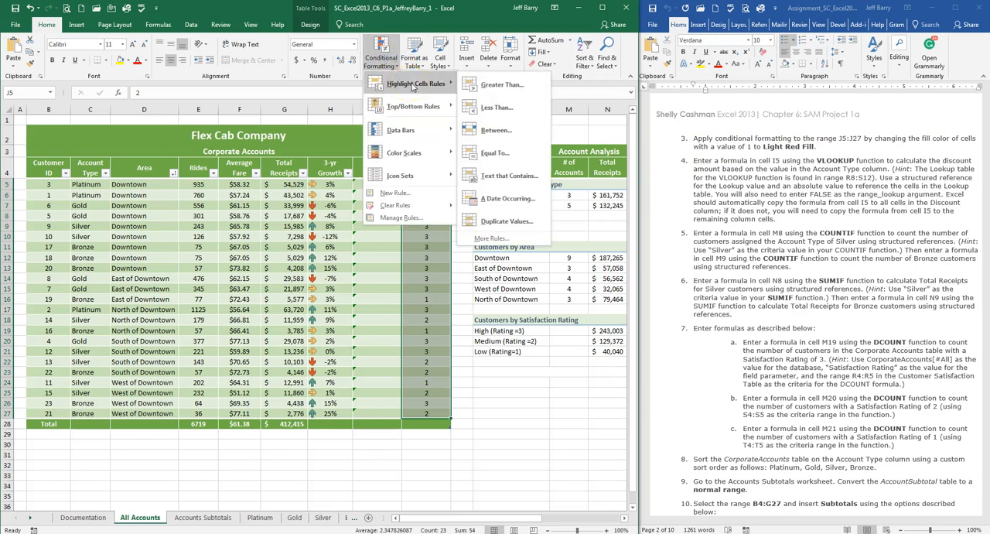
click(496, 154)
text(1)
Step: Set the Equal To rule's format to Light Red Fill and apply it to the ratings
click(580, 238)
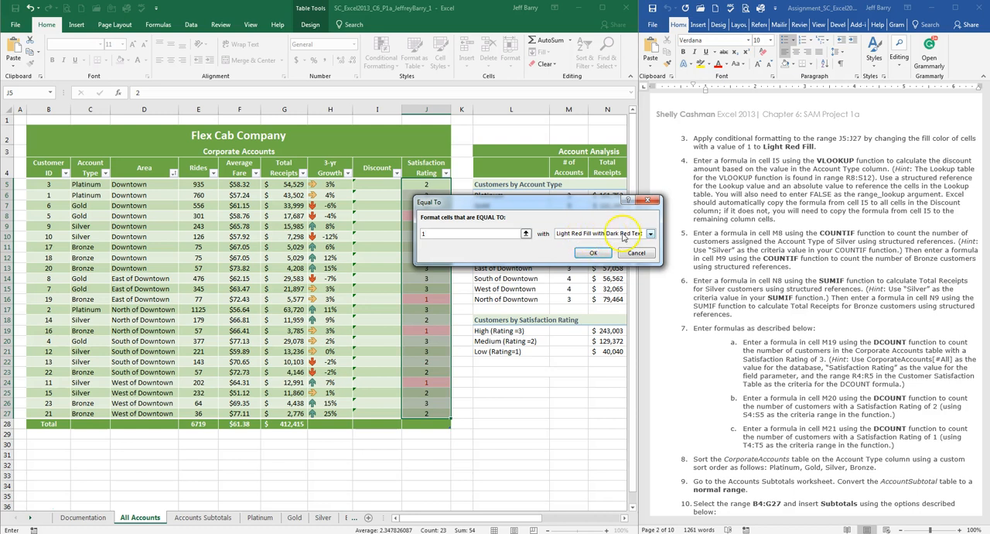
click(628, 236)
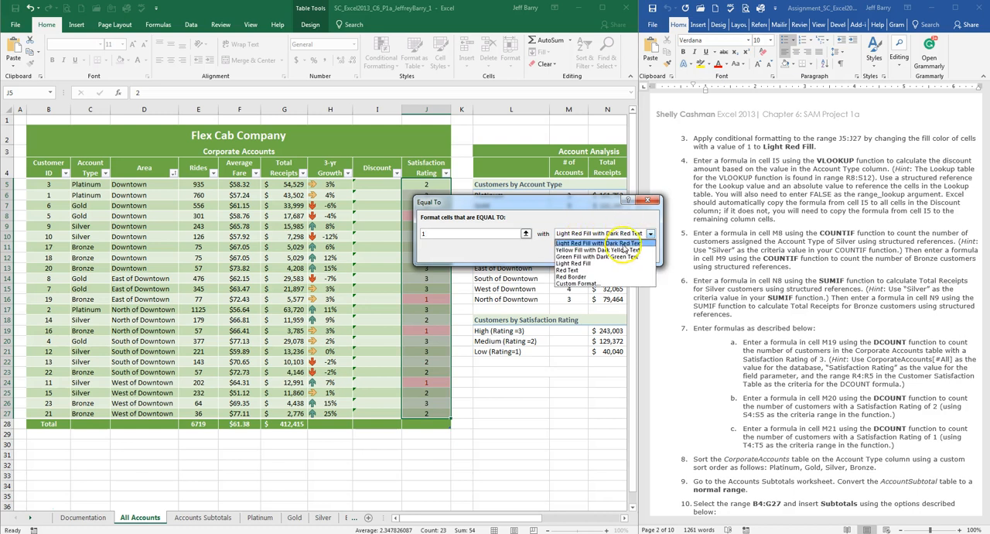
click(617, 263)
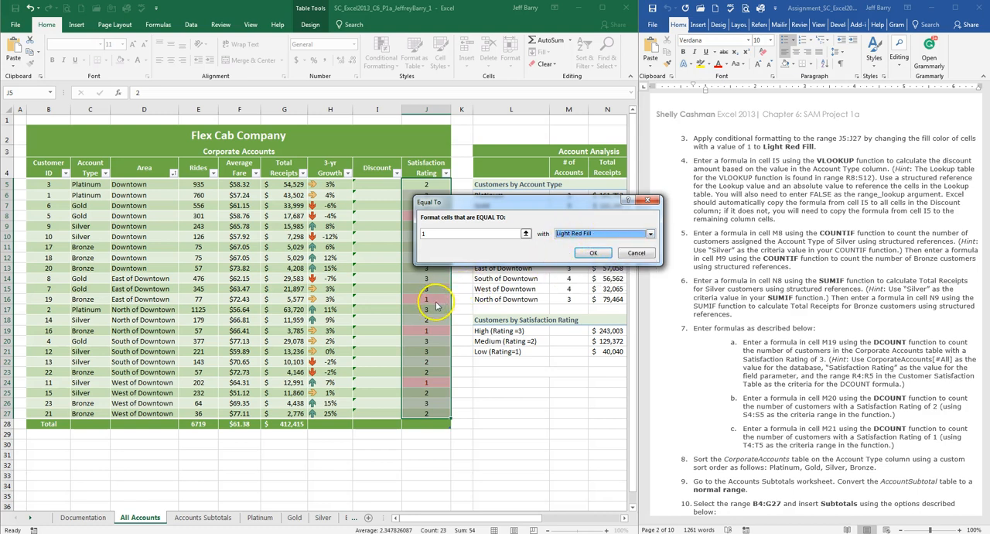
click(596, 253)
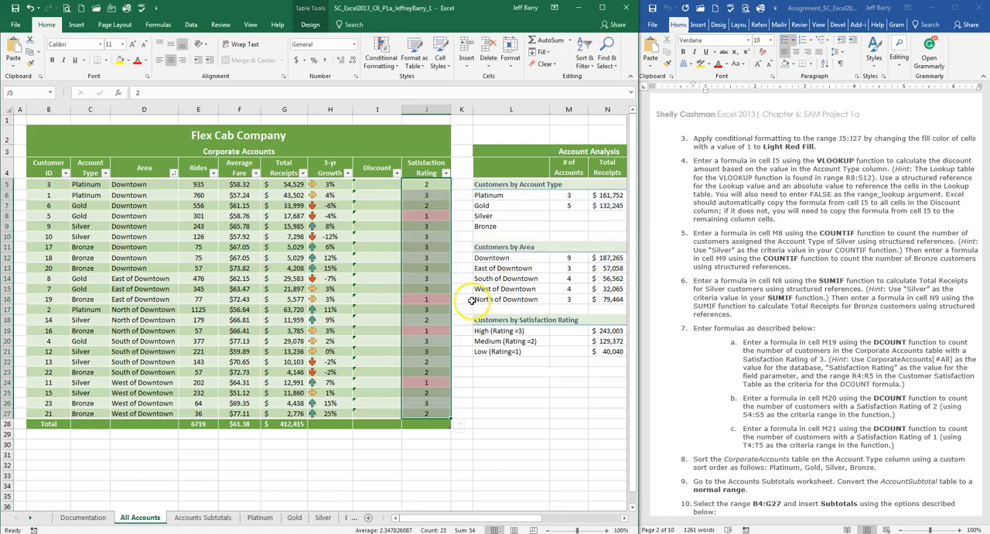
click(379, 267)
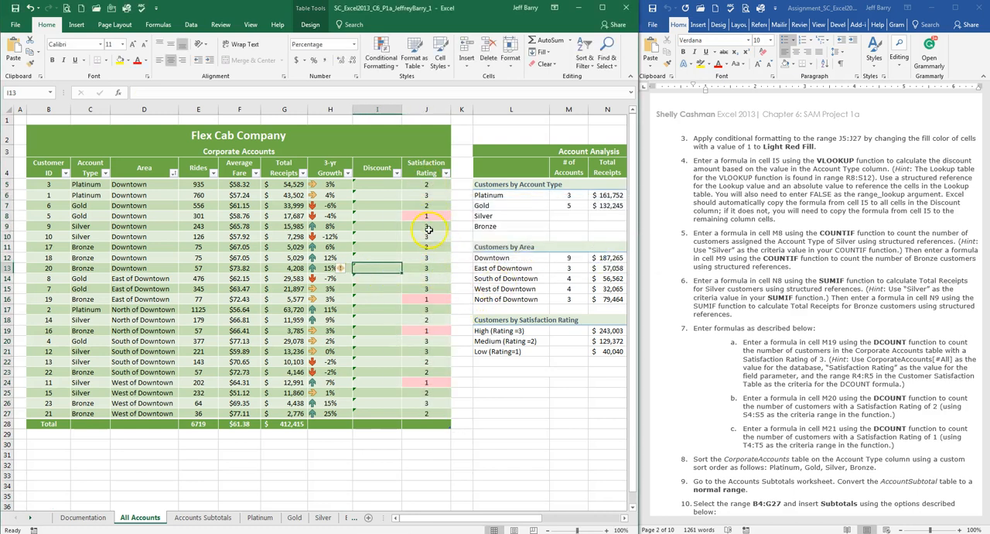
click(818, 147)
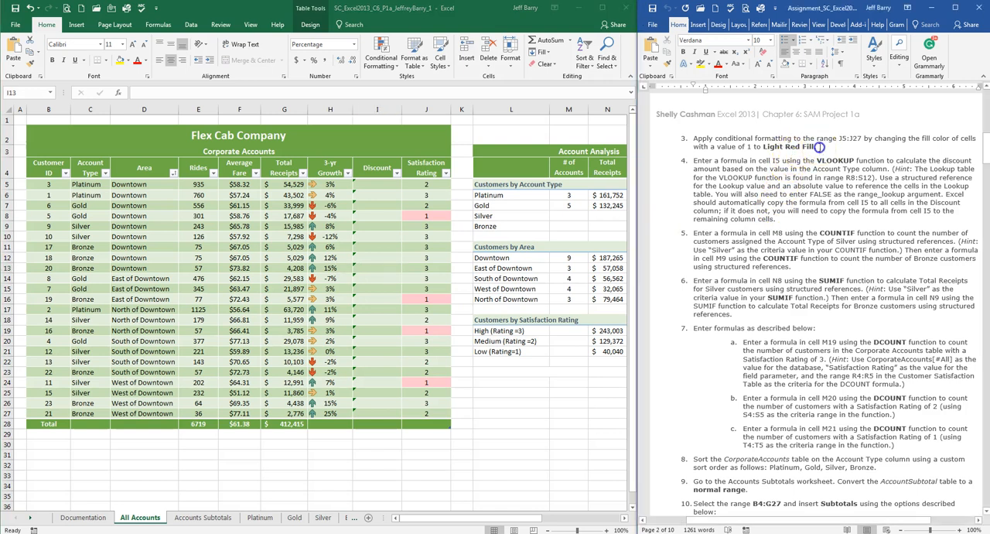
Step: Start a VLOOKUP formula in cell I5 with the table's Account Type column as the lookup value
scroll(823, 155, down, 1)
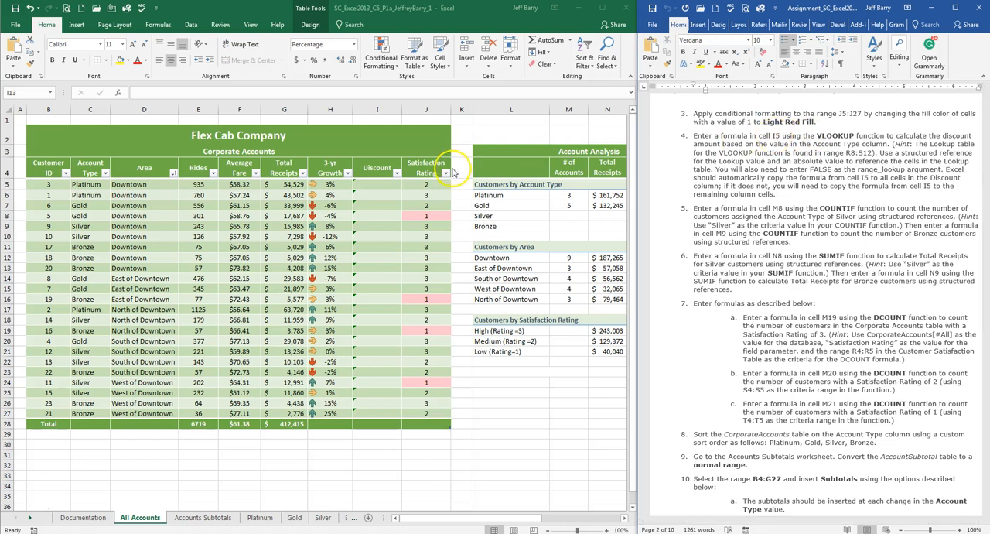
click(379, 179)
click(379, 180)
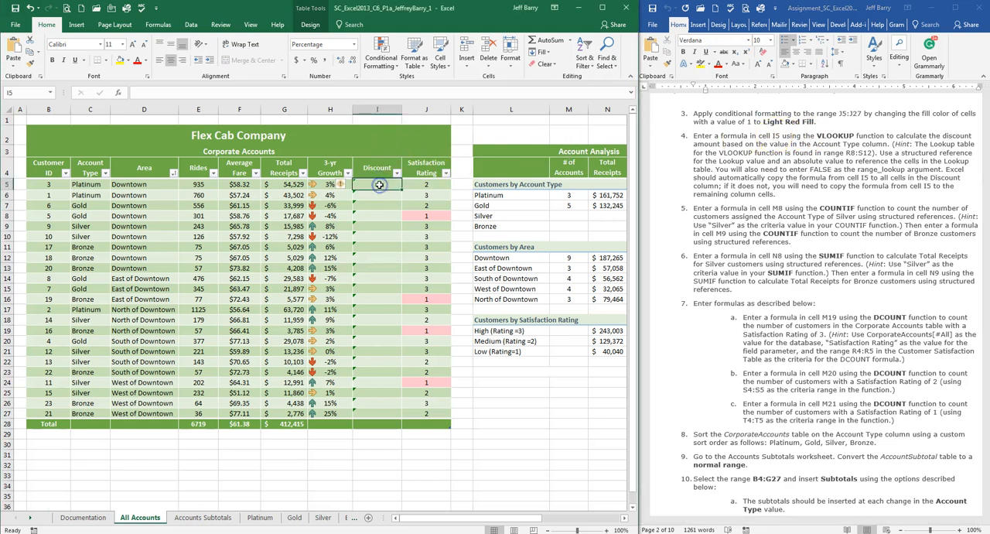
text(=)
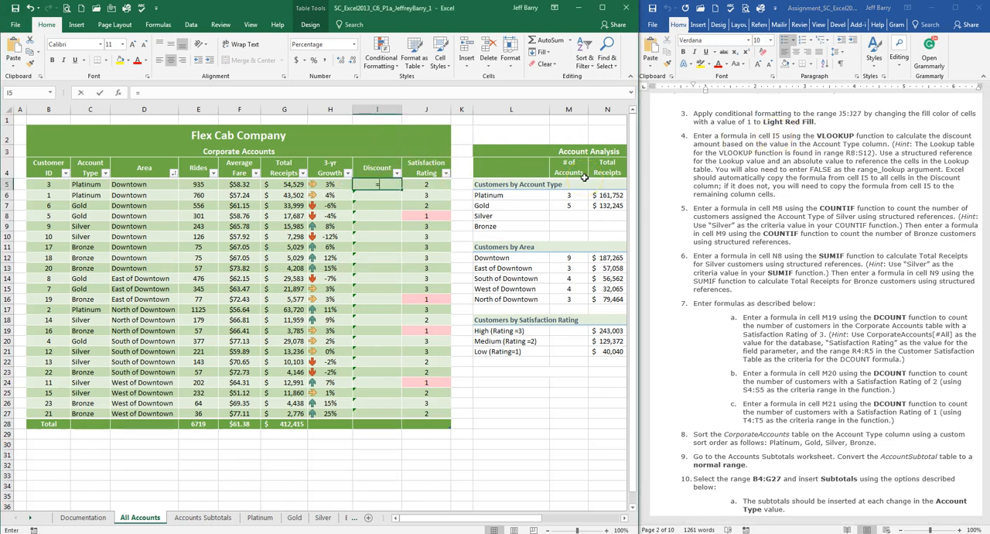
text(vlookup()
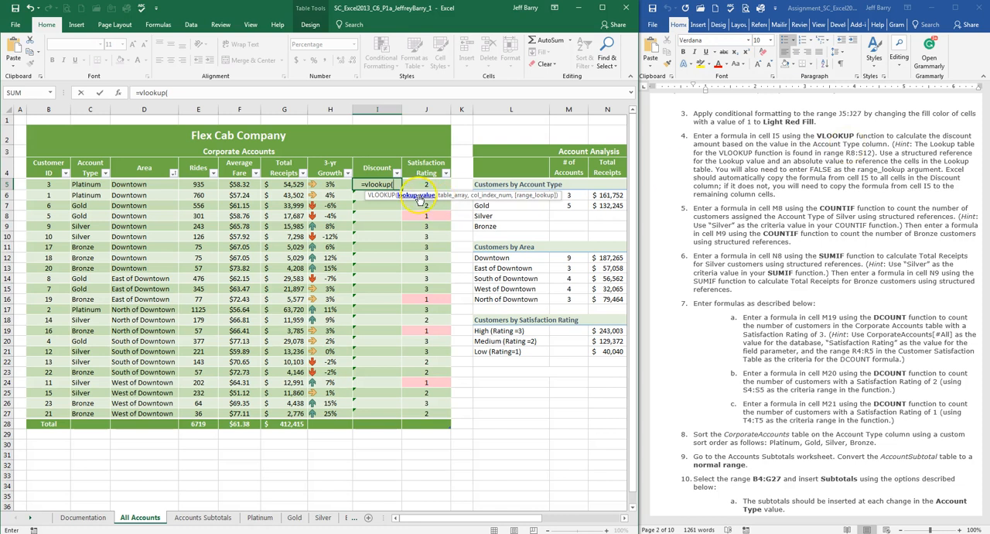
drag(85, 184, 85, 413)
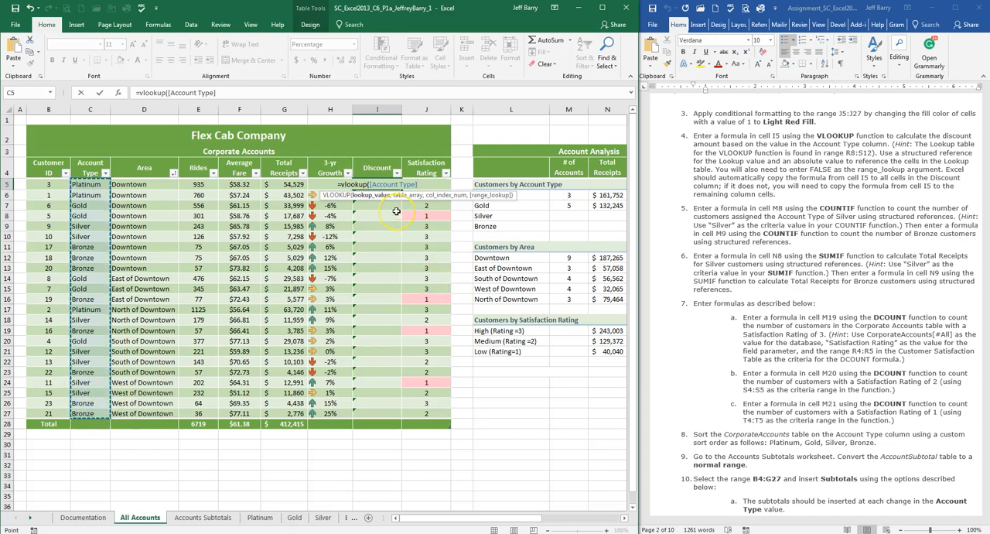
text(,)
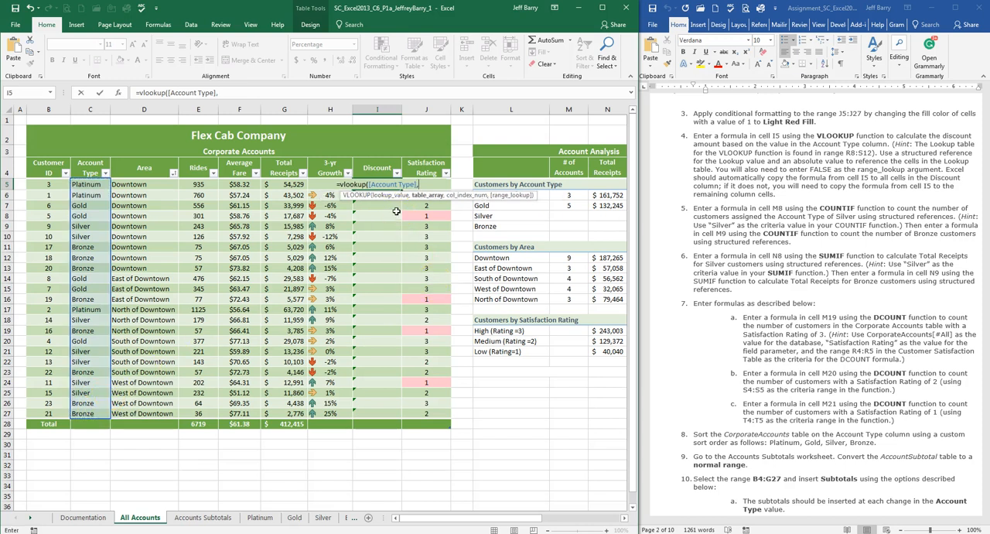
Step: Add the Discount Lookup Table range R8:S12 as the VLOOKUP's table array
click(434, 198)
drag(446, 518, 529, 511)
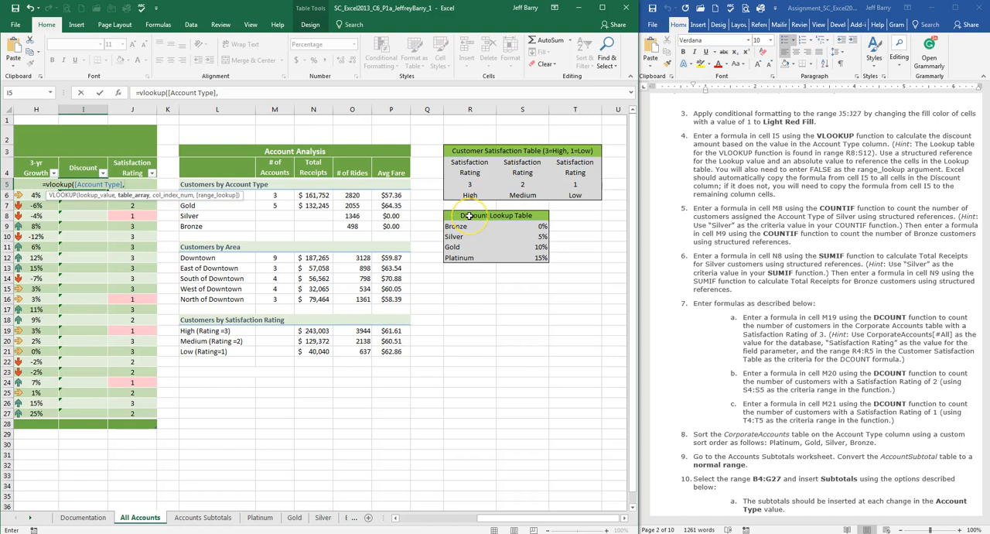
drag(469, 216, 476, 255)
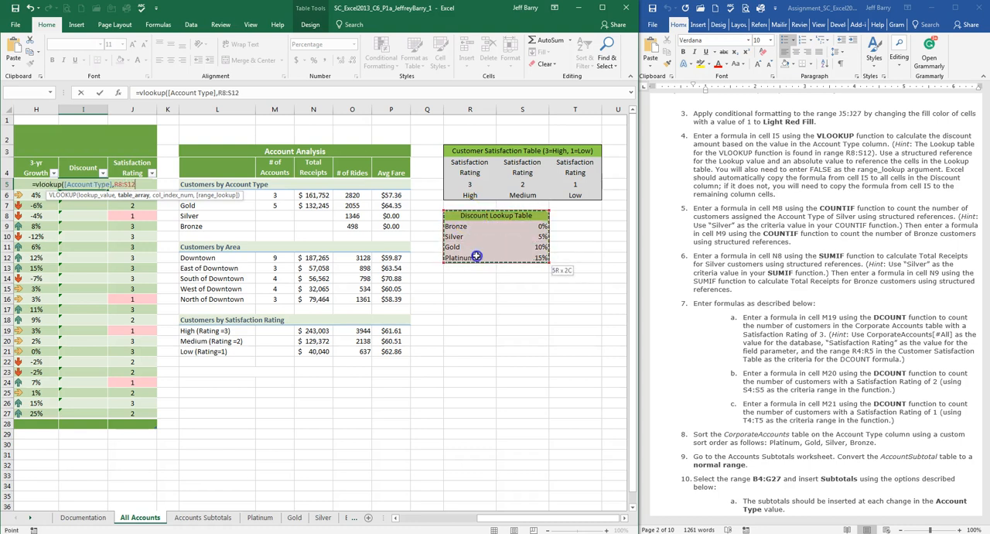
Step: Make the VLOOKUP's table array reference absolute as $R$8:$S$12
click(221, 96)
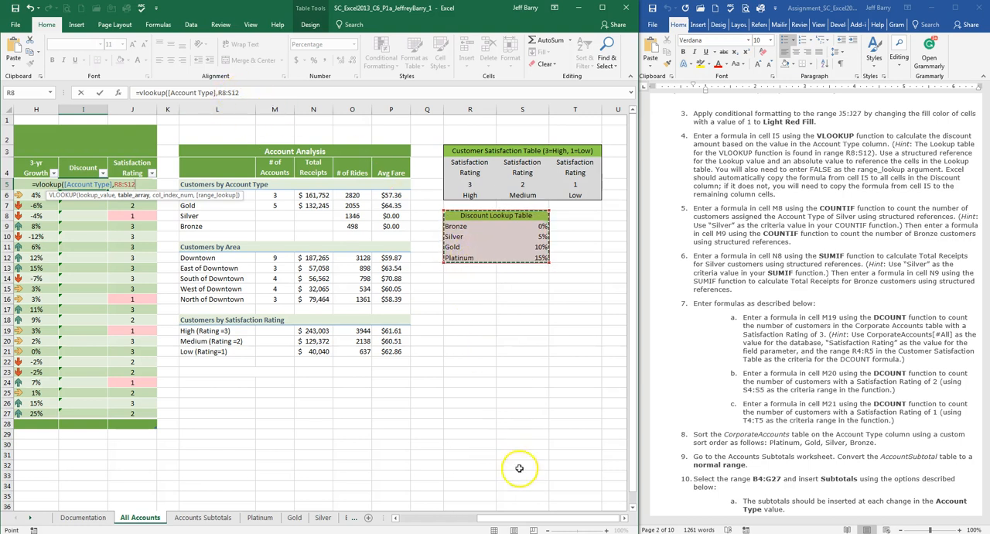
drag(534, 522, 447, 523)
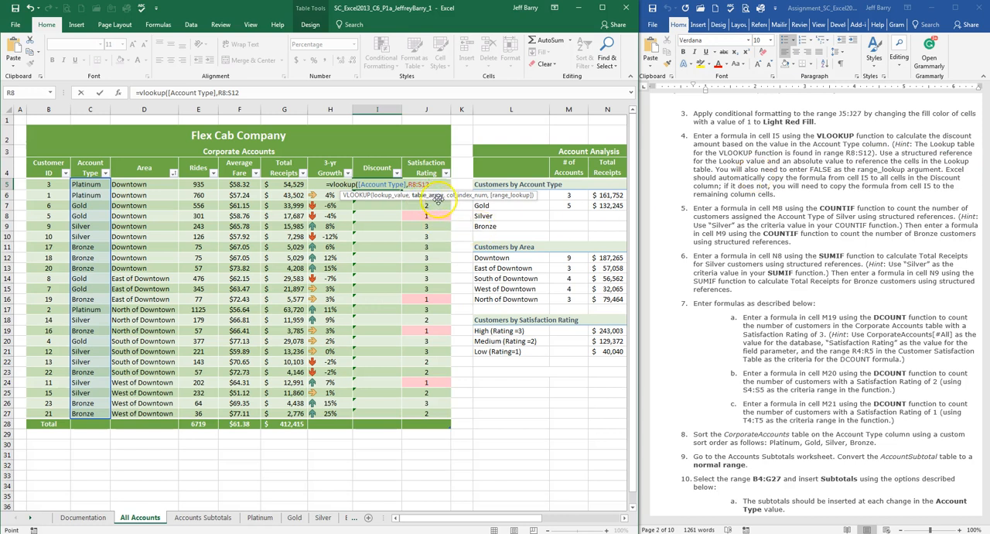
click(221, 92)
click(222, 92)
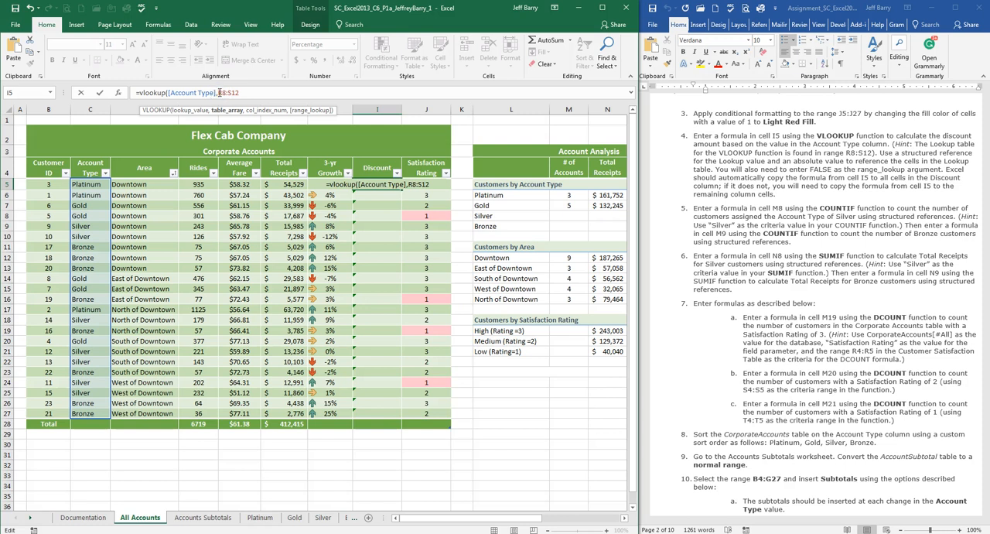
text($R)
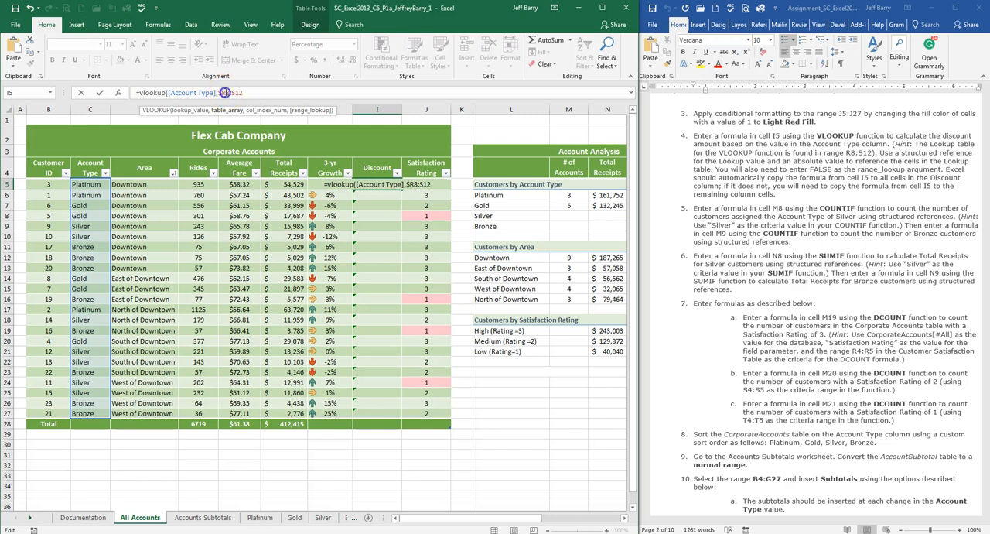
text($)
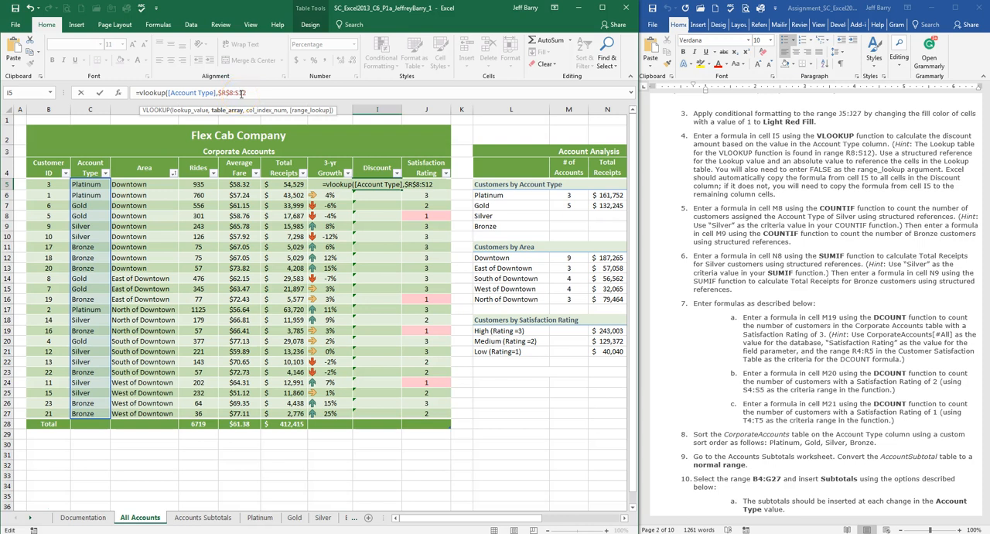
key(F4)
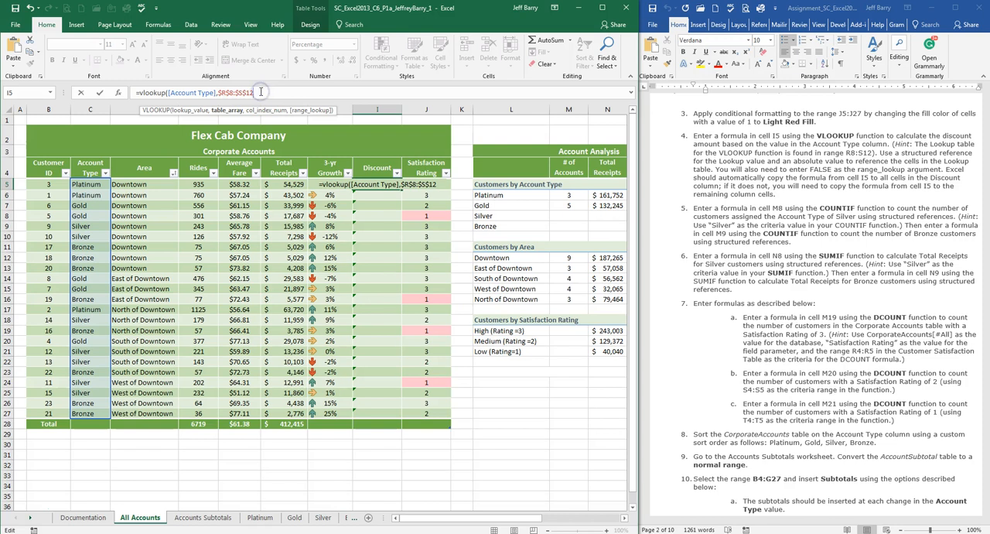
Step: Complete the I5 VLOOKUP with column index 2 and FALSE as the range lookup, enter it, and review the formula
text(,)
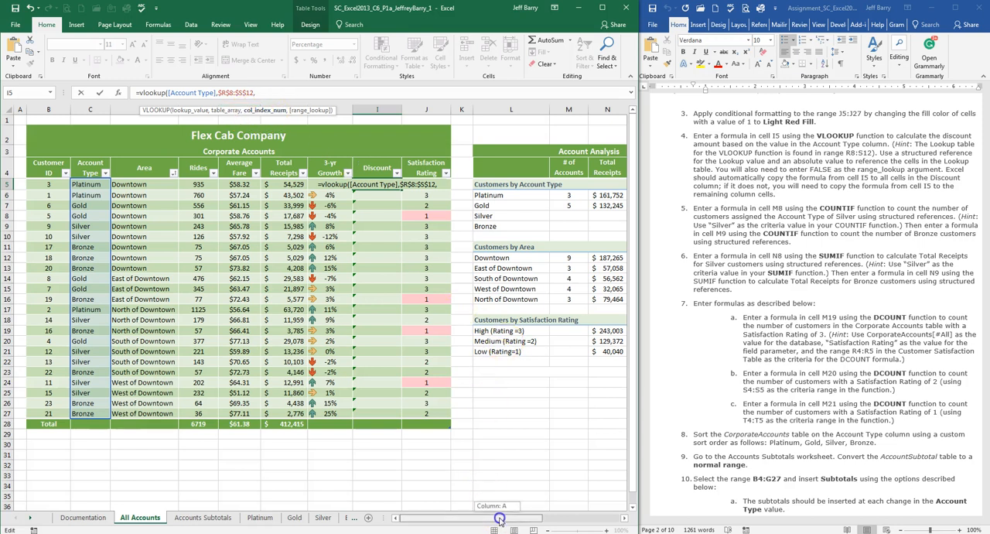
drag(504, 517, 588, 520)
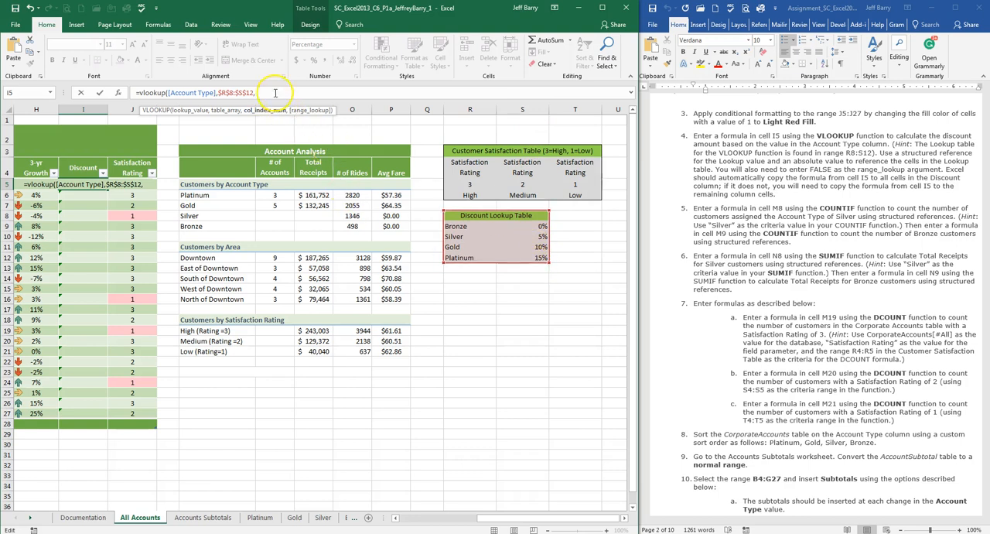
text(2)
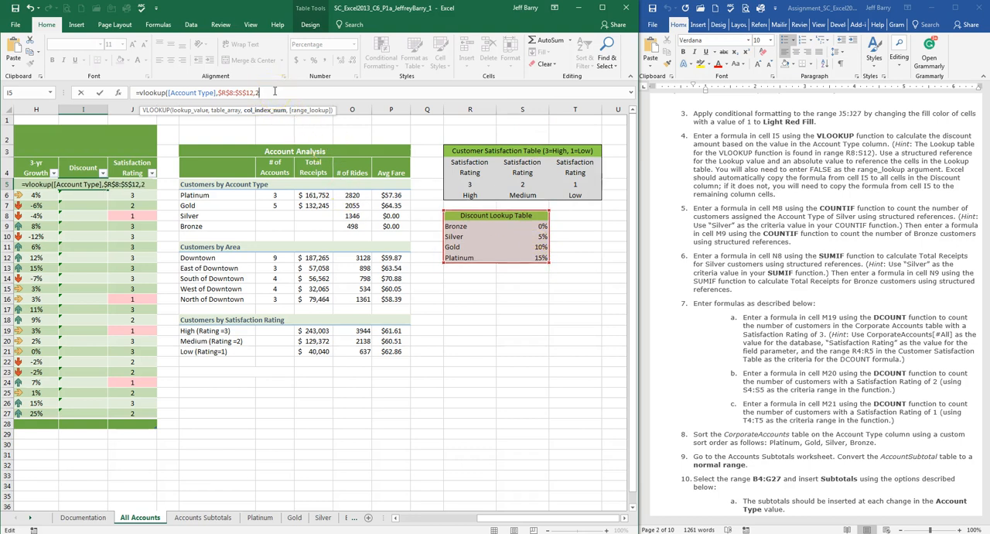
text(,)
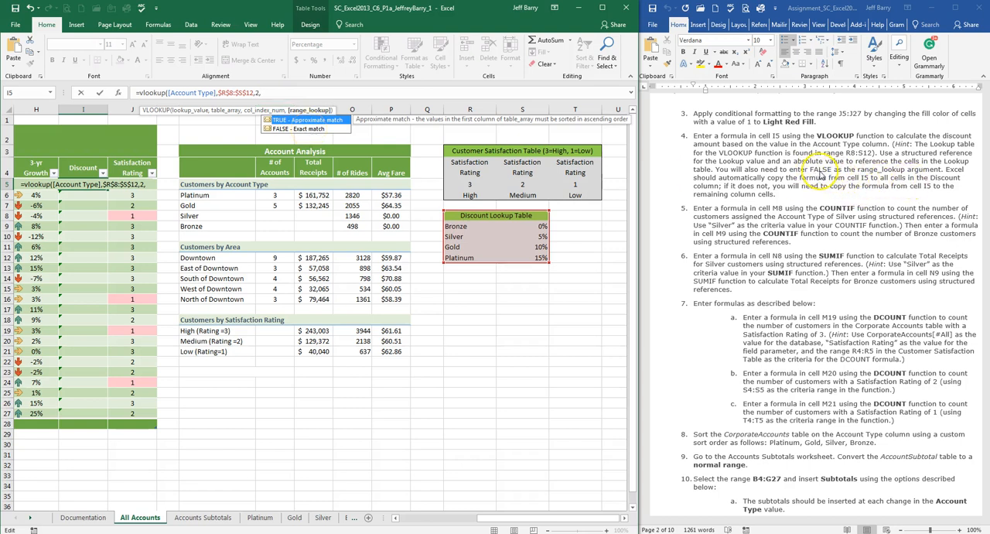
double_click(280, 130)
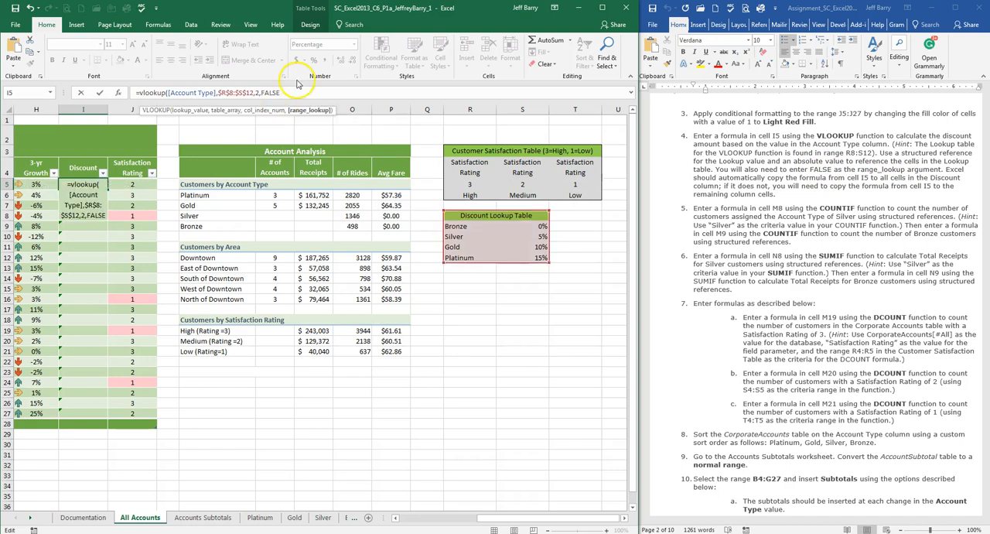
drag(507, 524, 426, 523)
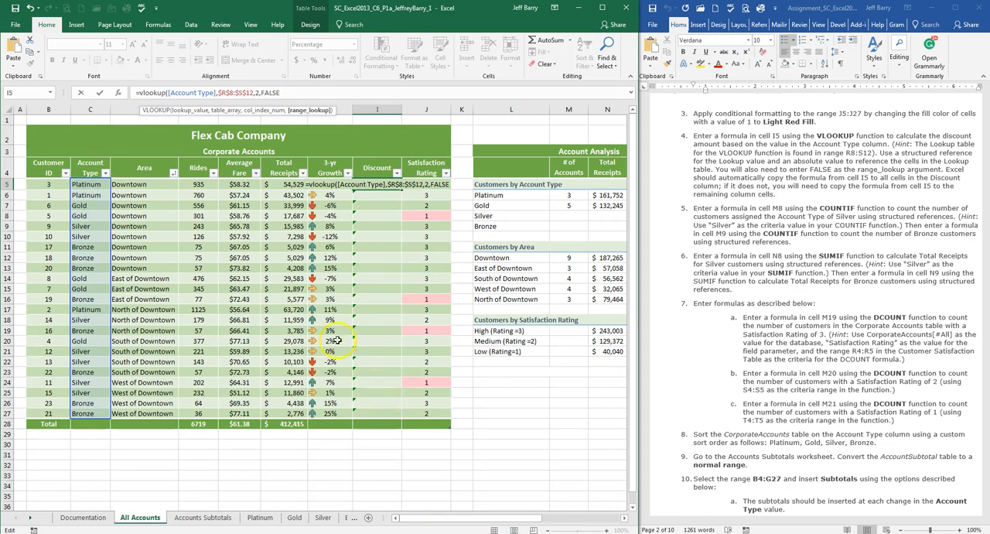
click(279, 88)
key(Return)
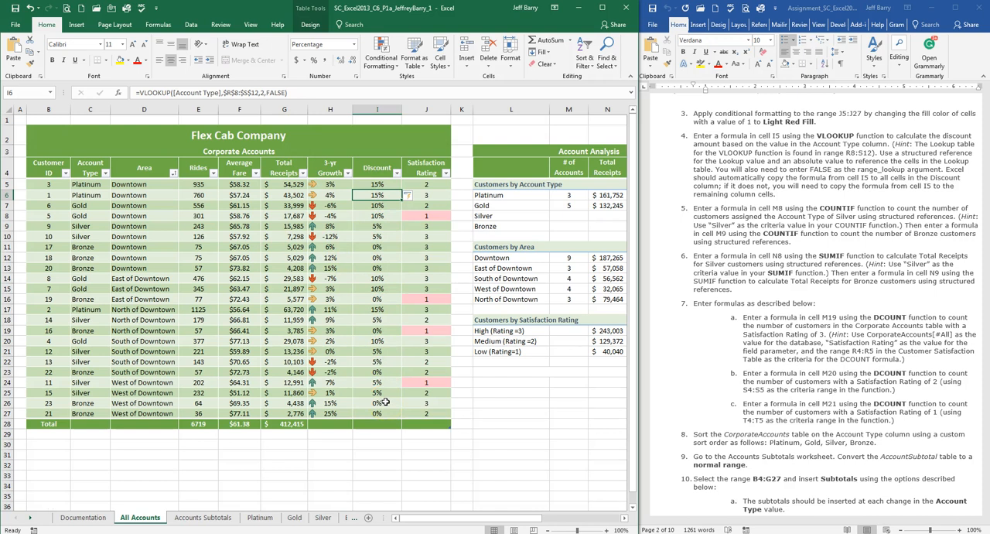
click(379, 185)
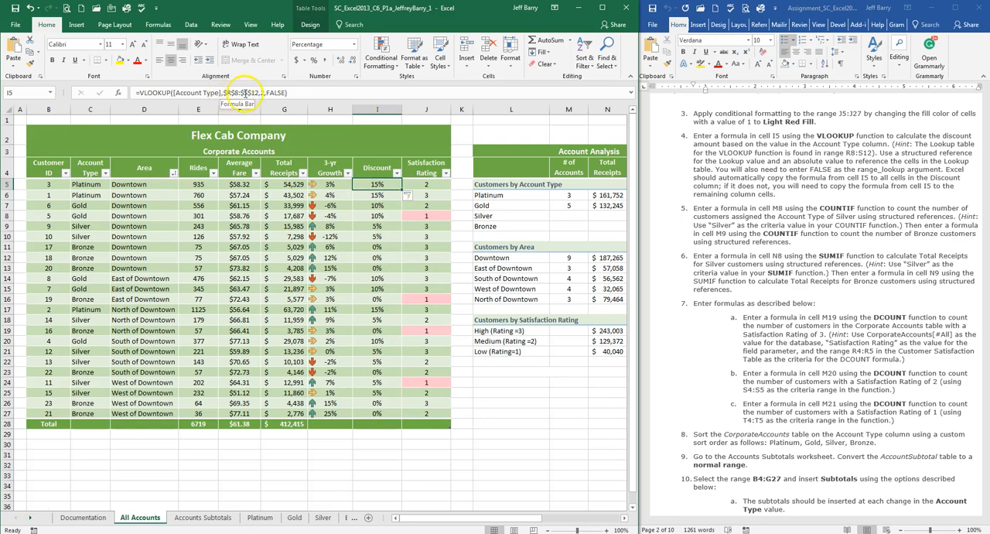
mouse_move(495, 525)
mouse_down()
mouse_move(577, 516)
mouse_move(512, 520)
mouse_up()
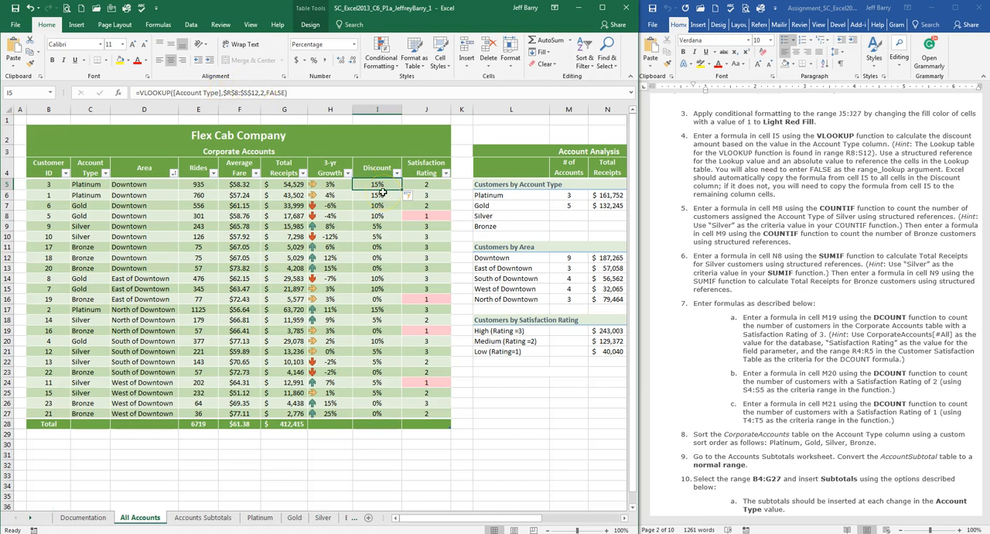
Step: Start a COUNTIF formula in cell M8, the number of Silver accounts in the Account Analysis table
scroll(806, 185, down, 2)
scroll(805, 185, down, 3)
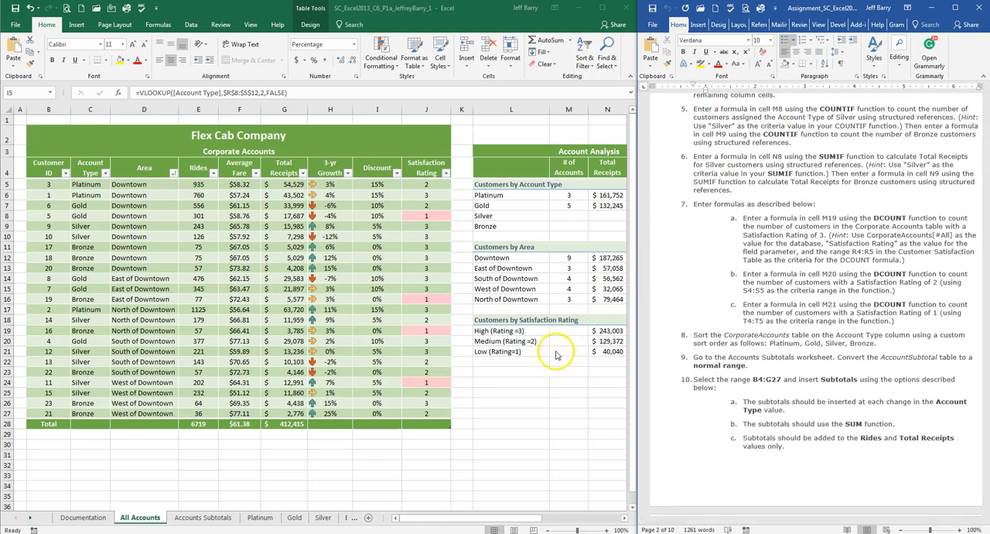
click(553, 517)
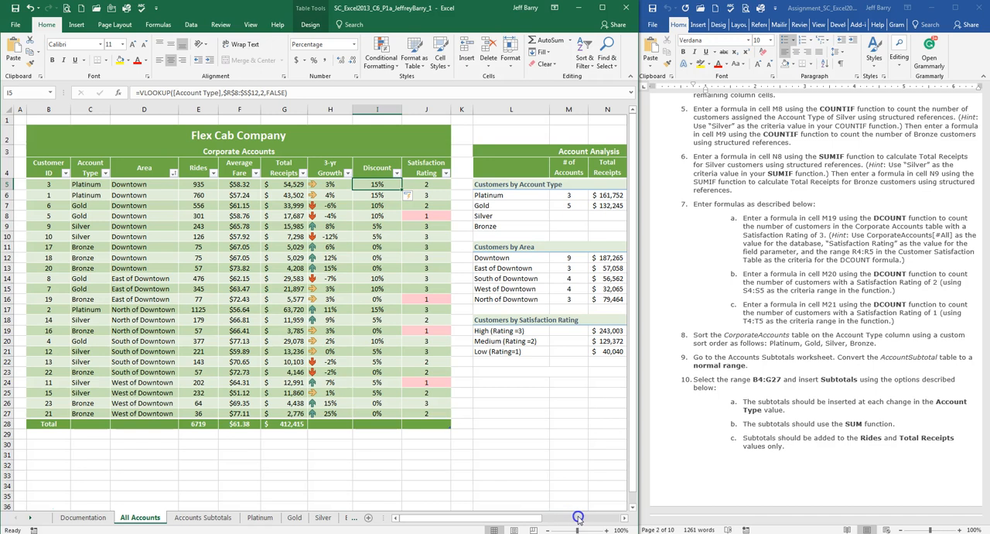
drag(601, 517, 540, 517)
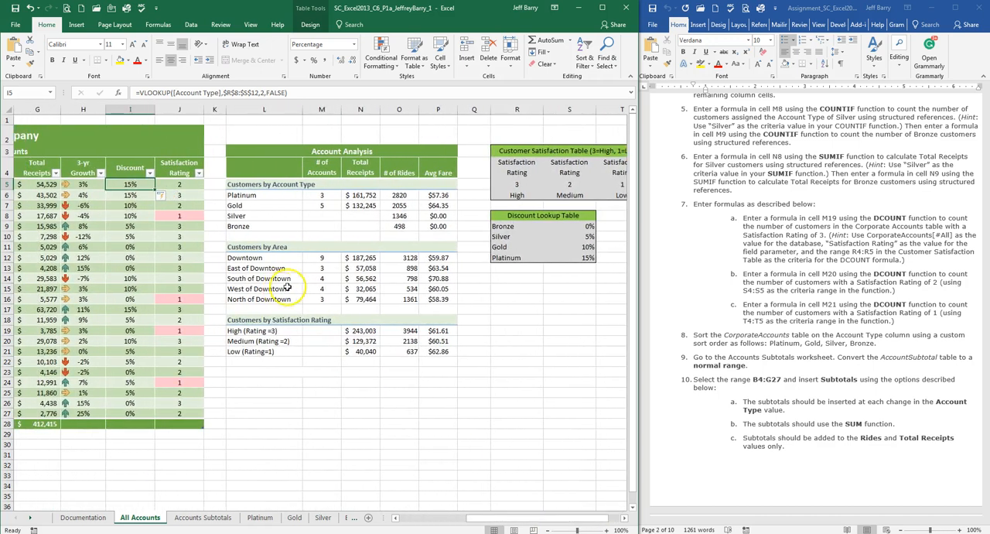
click(326, 215)
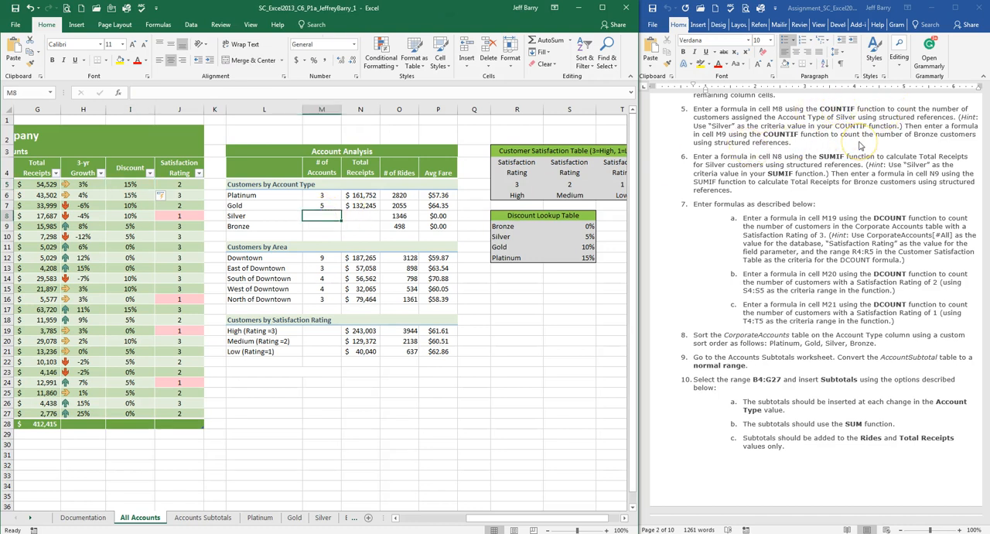
text((=)
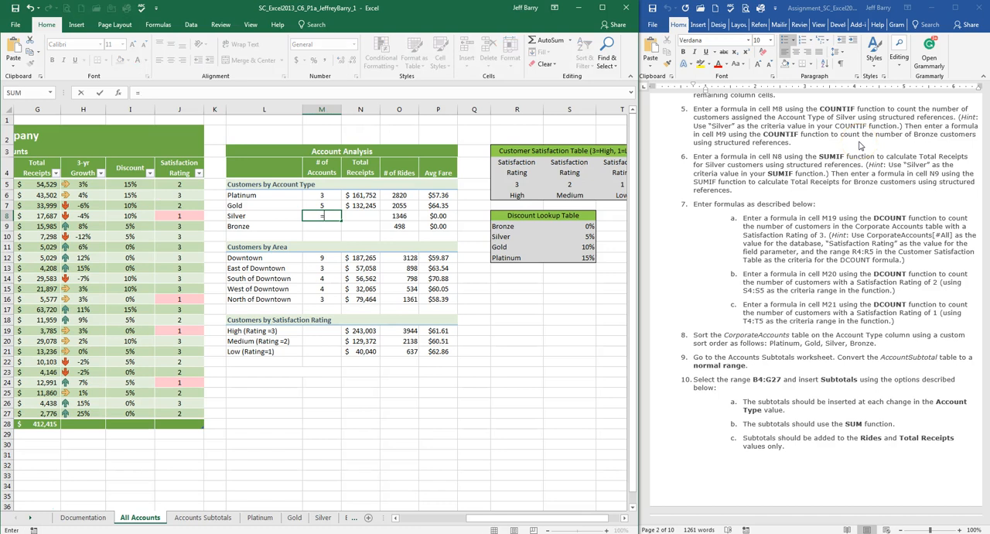
text(countif)
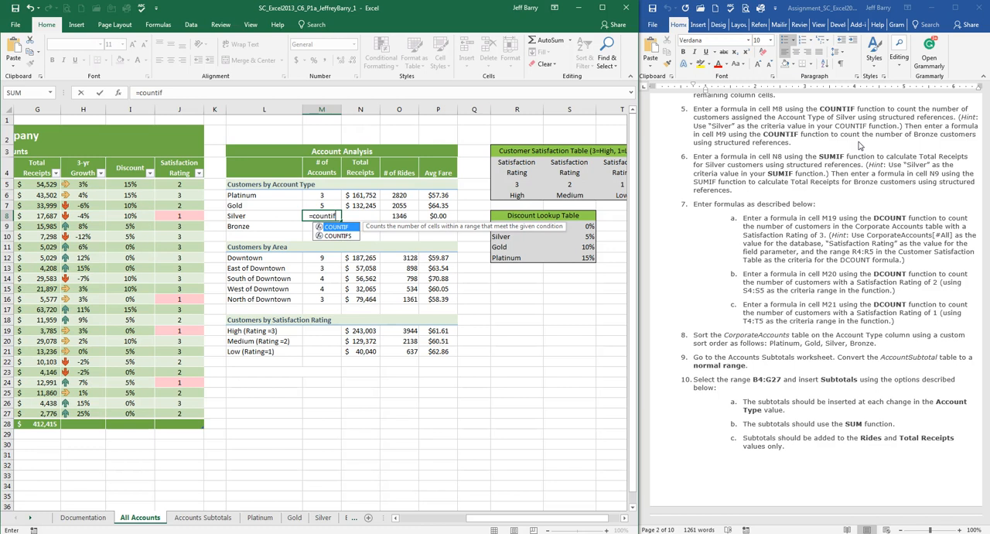
text(()
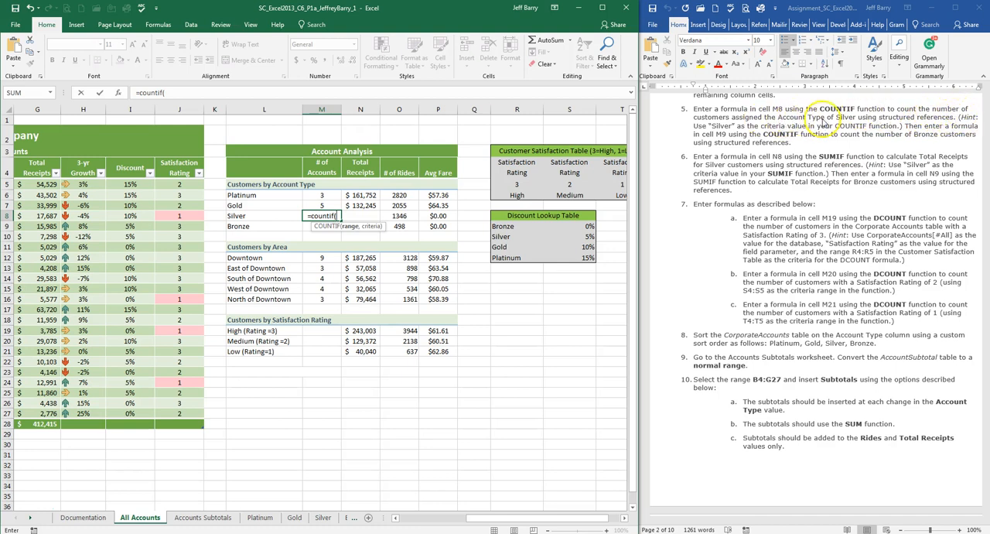
Step: Use the CorporateAccounts table's Account Type column, C5:C27, as the range of the COUNTIF in M8
drag(499, 518, 422, 521)
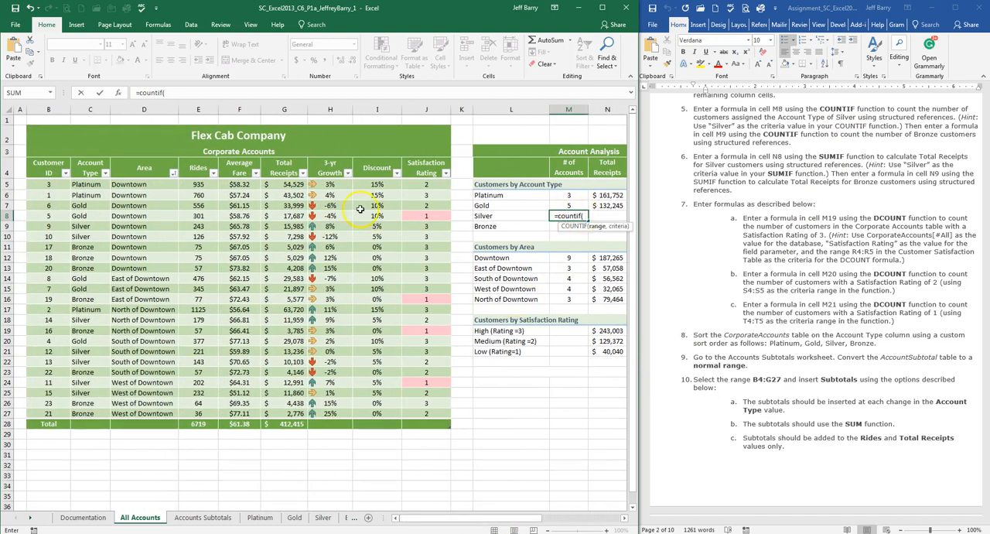
drag(89, 186, 90, 413)
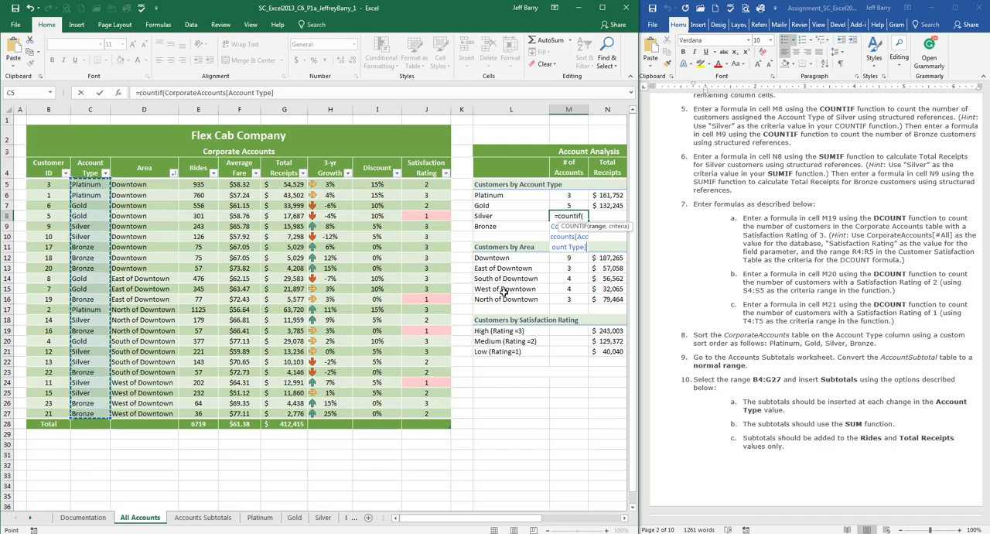
text(,)
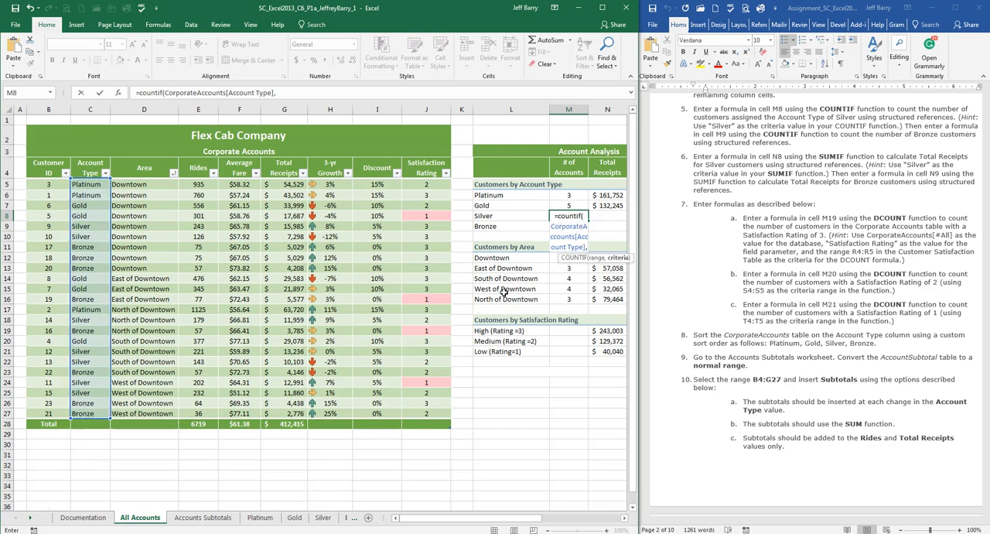
Step: Complete the M8 COUNTIF with "Silver" as the criterion, enter it, and compare it with the Gold formula in M7
drag(532, 517, 566, 511)
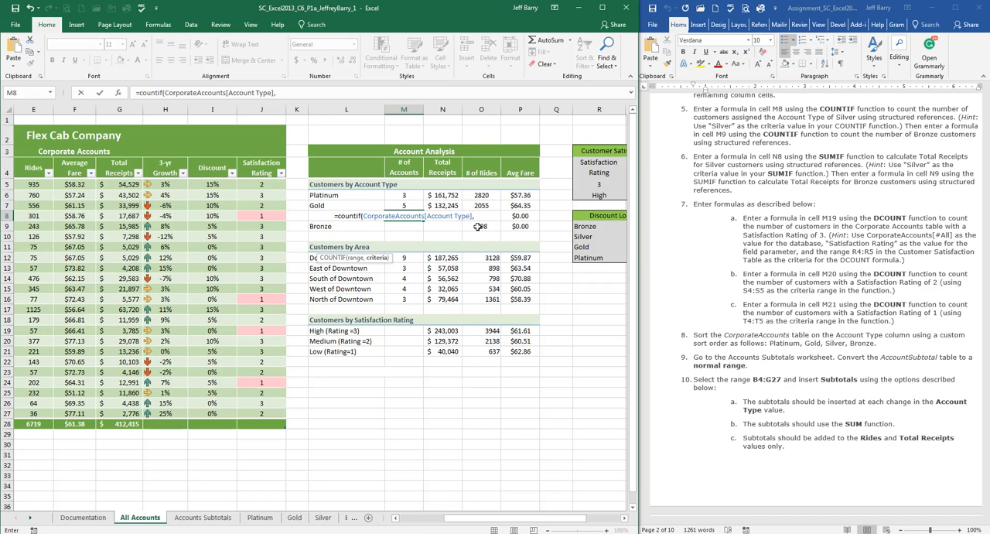
text(")
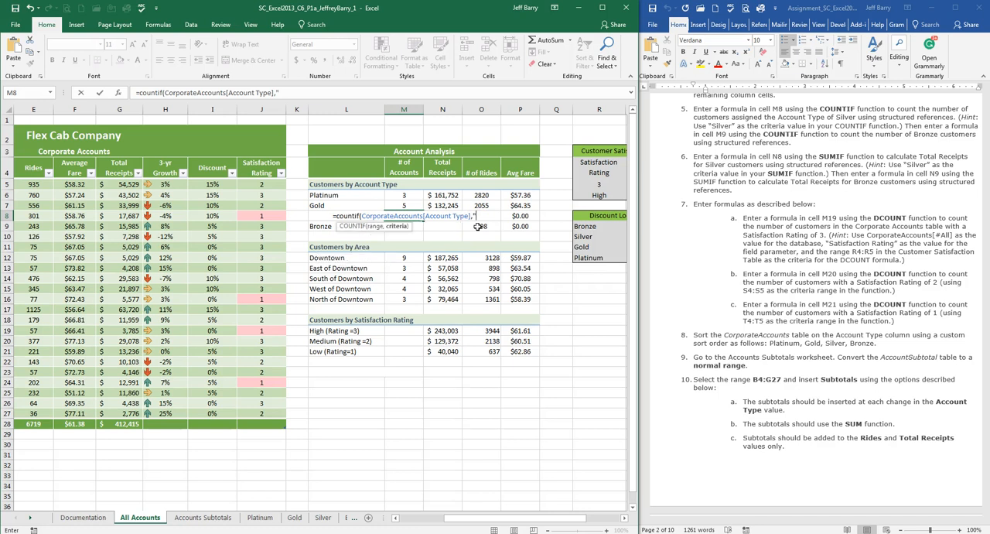
text(Silver")
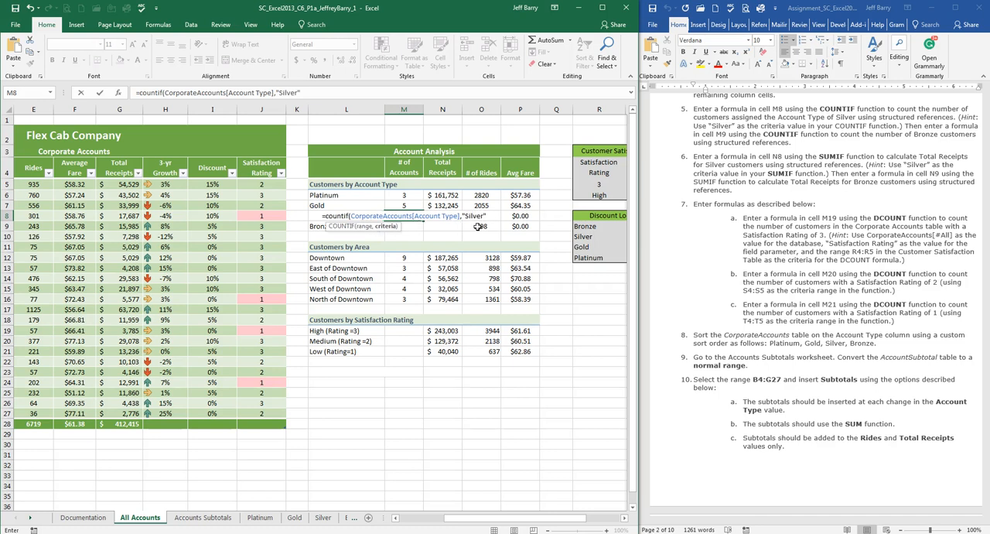
text(0)
key(BackSpace)
key(Return)
click(404, 216)
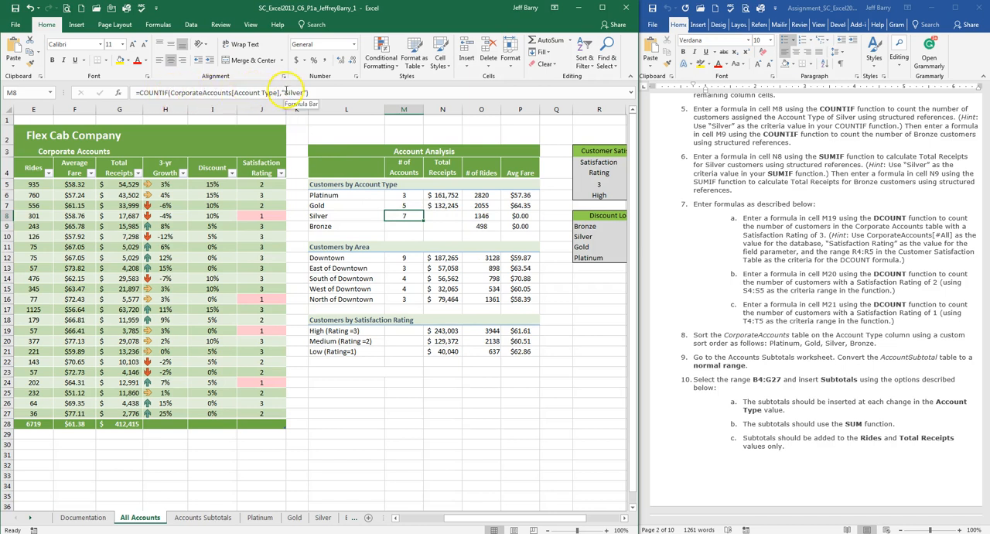
click(404, 205)
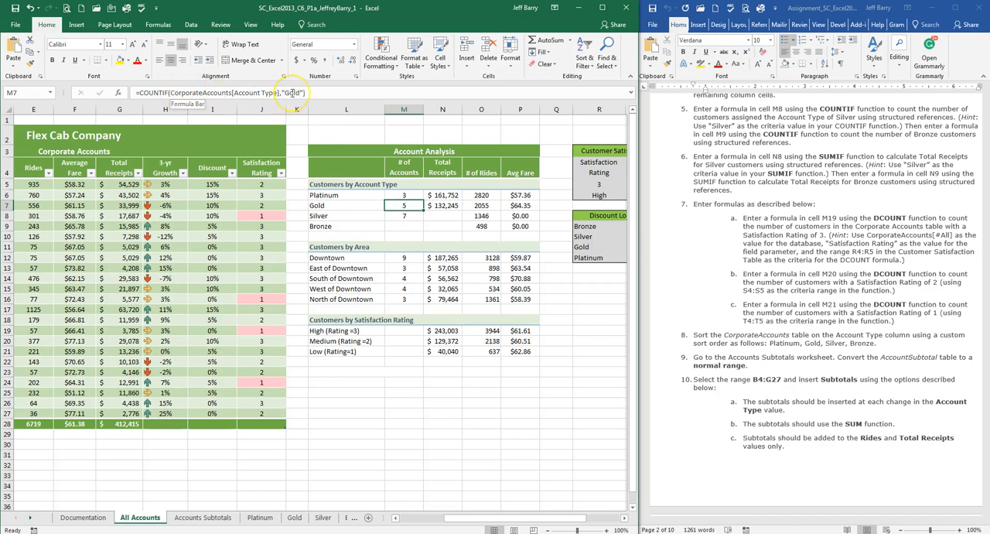
Step: Copy the COUNTIF formula from M8 to M9, change its criterion to "Bronze", and review the formula
click(408, 214)
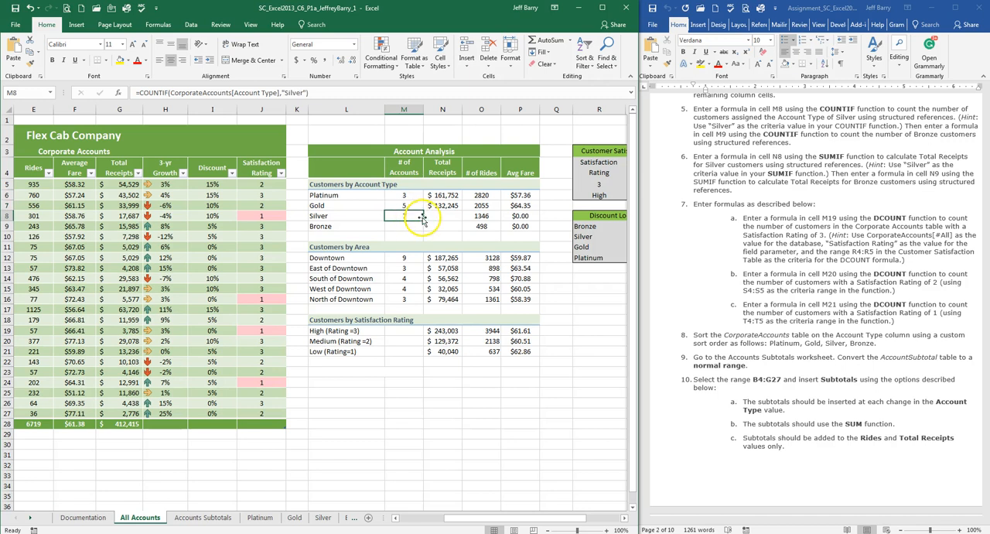
drag(423, 221, 423, 232)
click(404, 226)
click(288, 92)
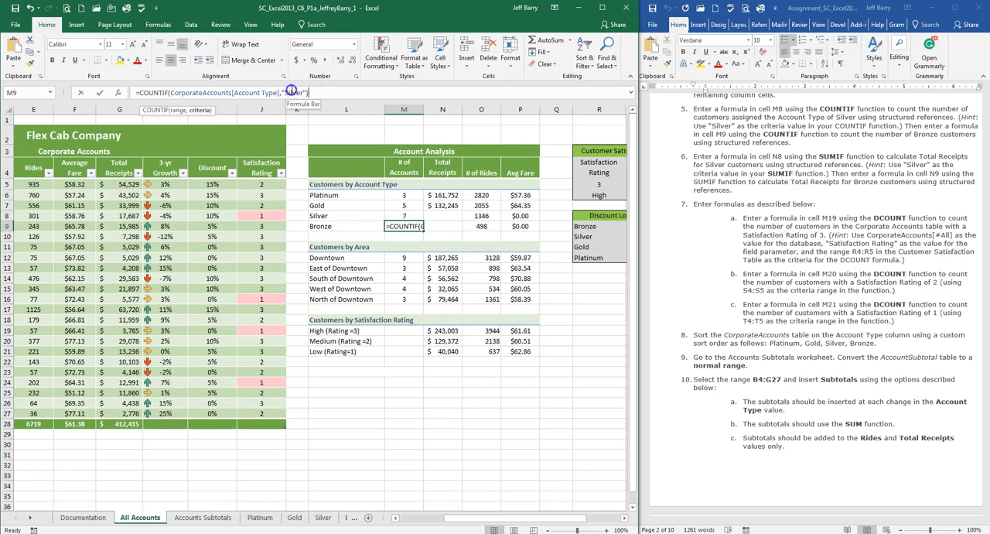
drag(304, 93, 304, 94)
text(Bronz)
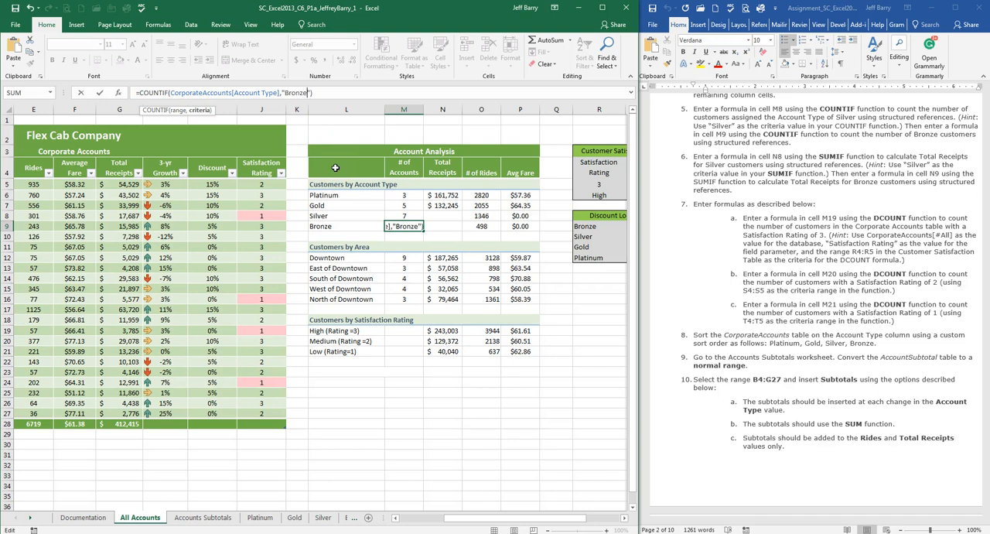
key(Return)
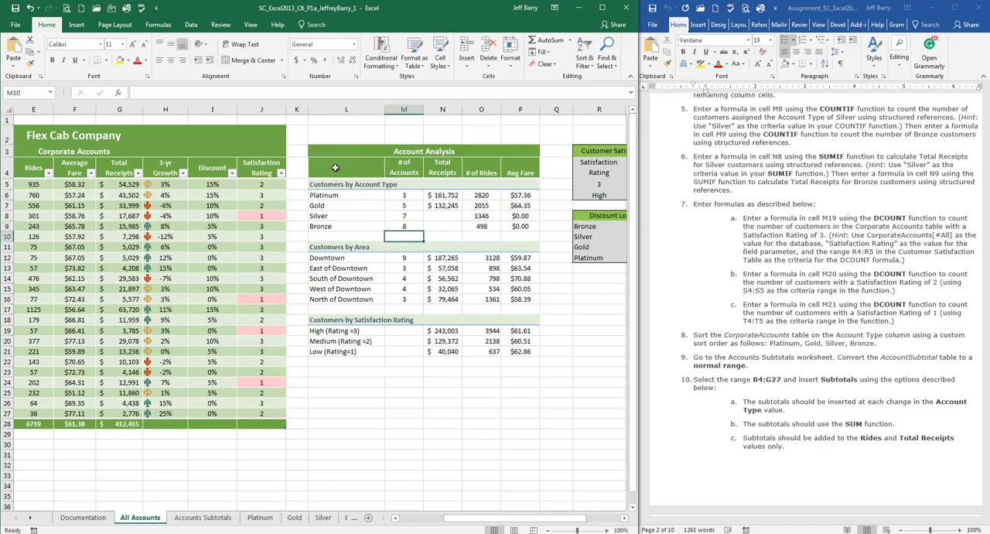
click(407, 227)
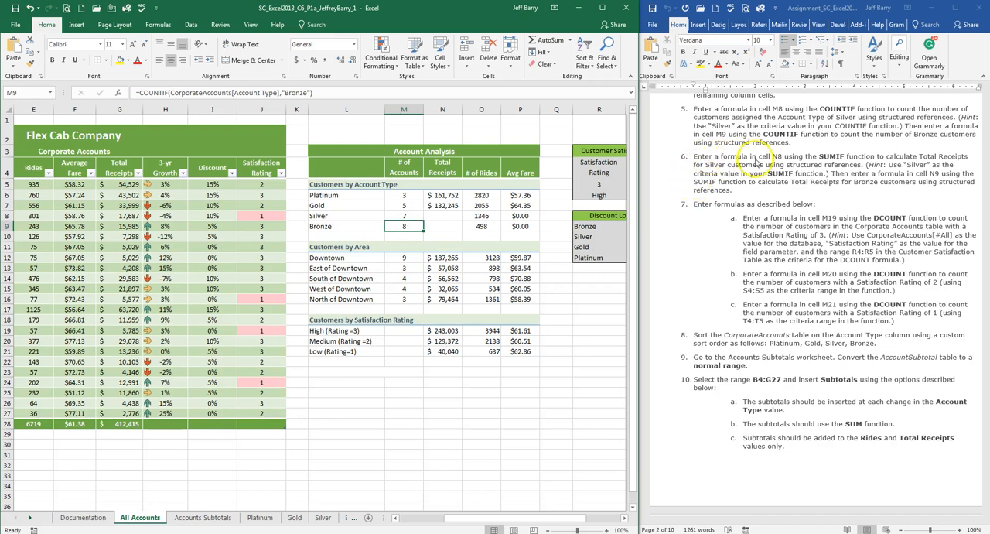
Step: Start a SUMIF formula in cell N8 for the Silver customers' Total Receipts
click(446, 217)
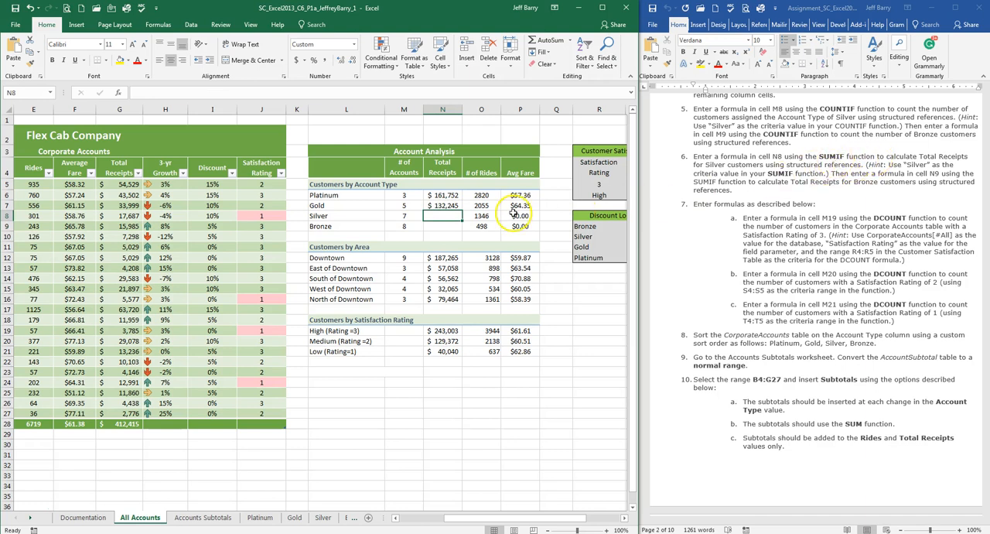
text(fum)
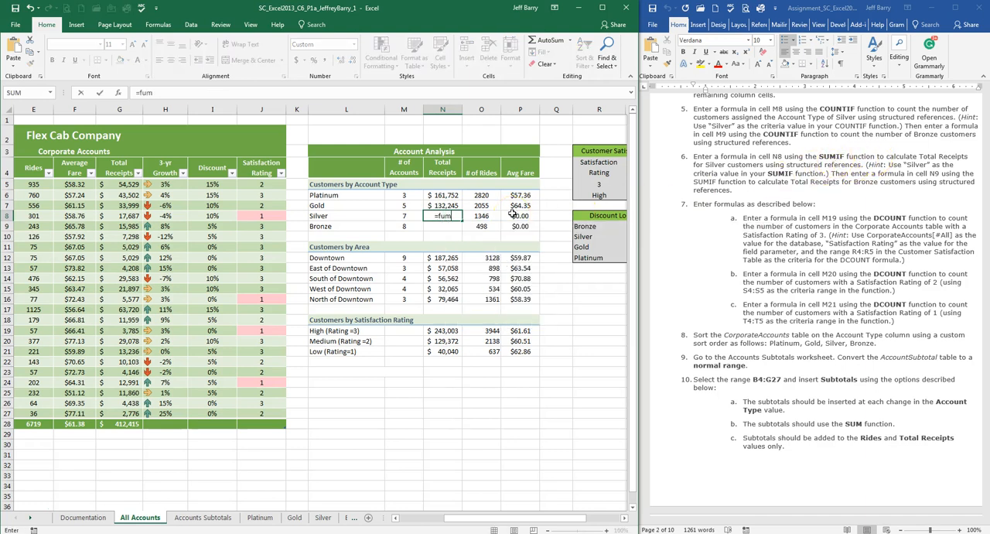
text(i)
key(BackSpace)
key(BackSpace)
key(BackSpace)
key(BackSpace)
text(su)
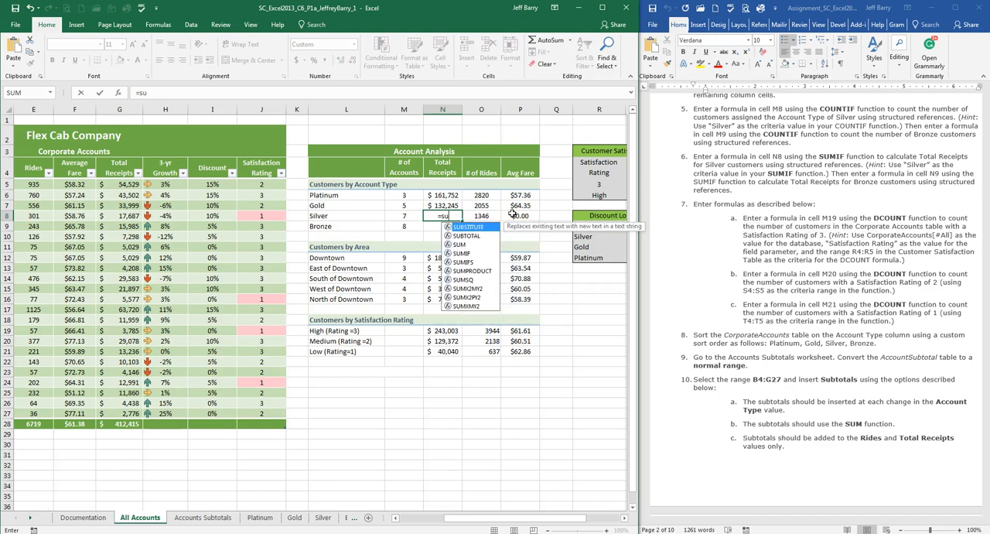
text(mif()
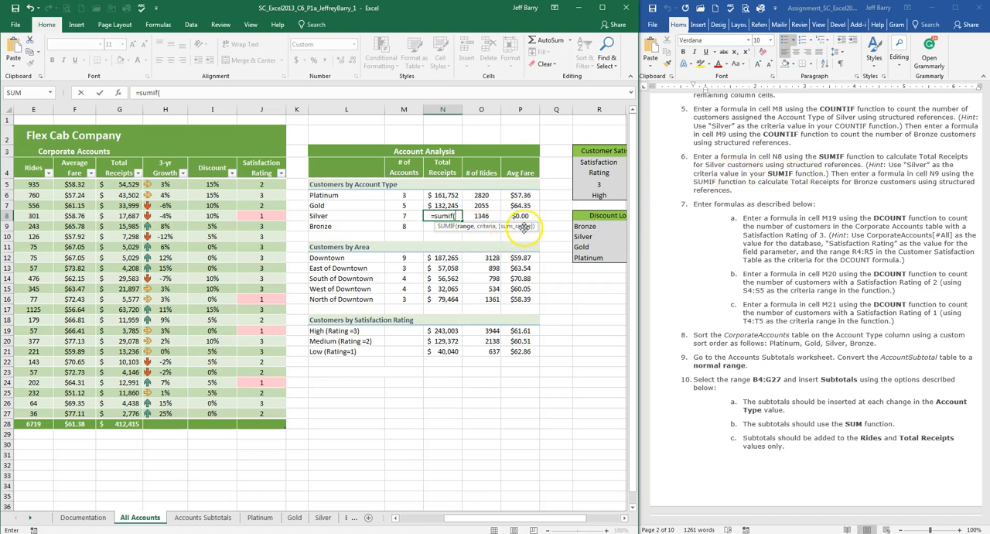
Step: Give the N8 SUMIF the table's Account Type column as its range and "Silver" as its criterion
drag(472, 520, 424, 521)
drag(100, 185, 101, 410)
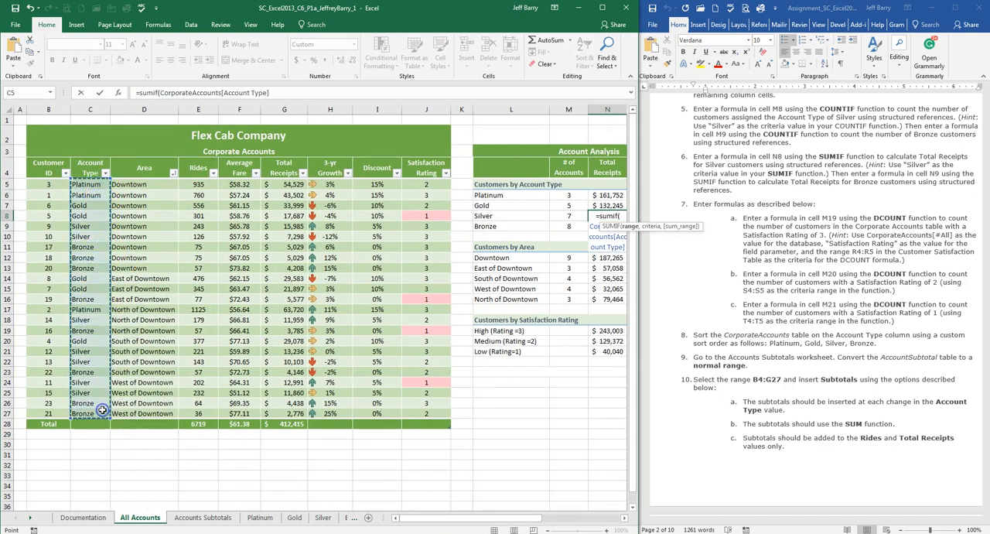
drag(436, 512, 504, 516)
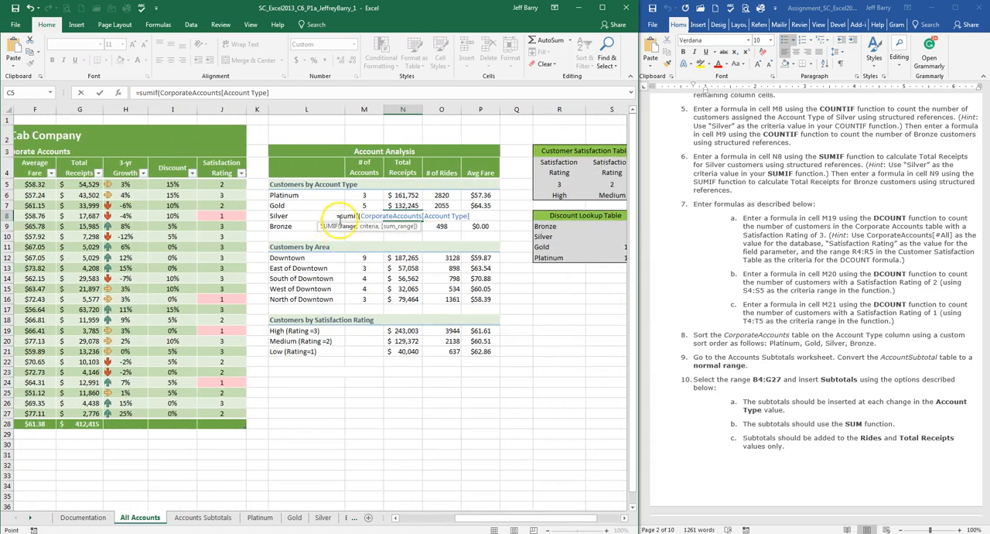
text(,")
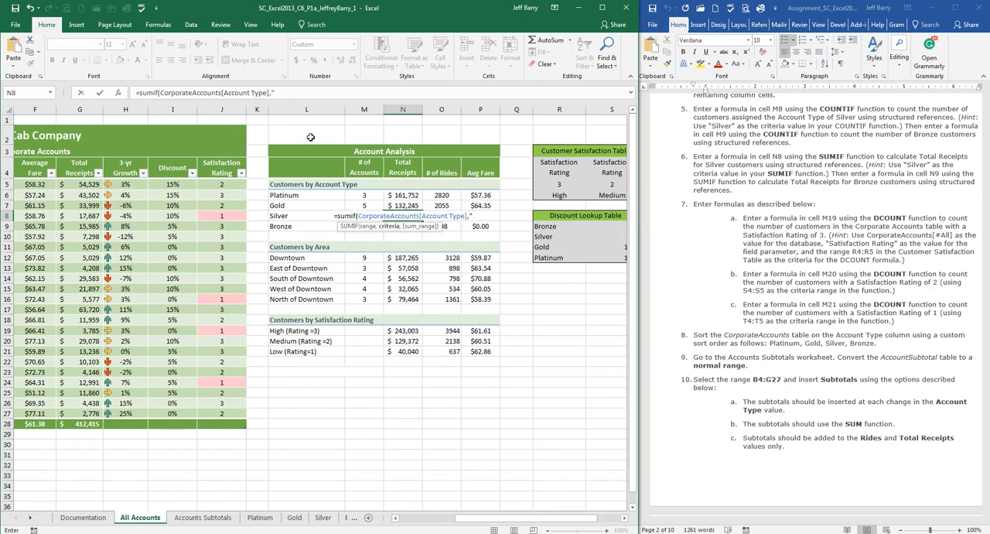
text(Si)
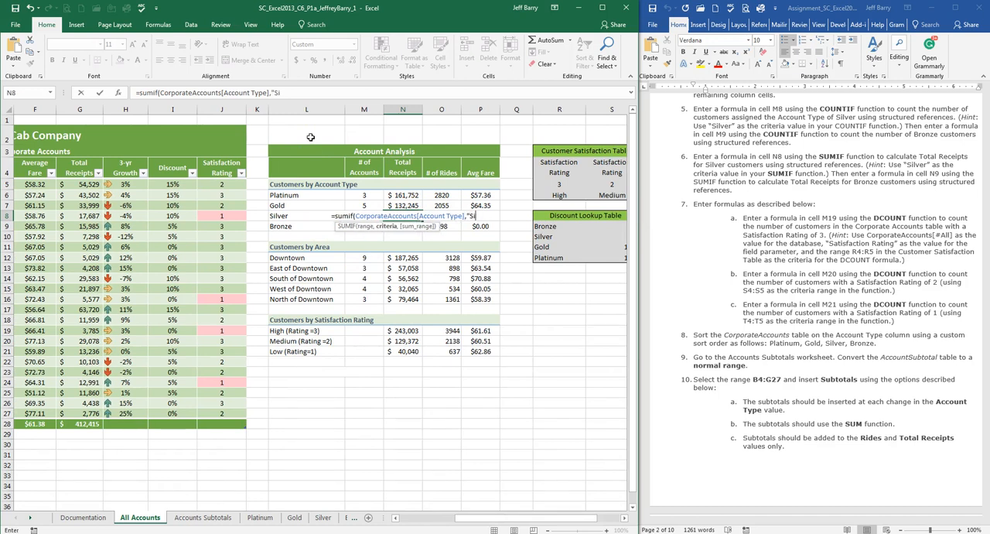
text(lver",)
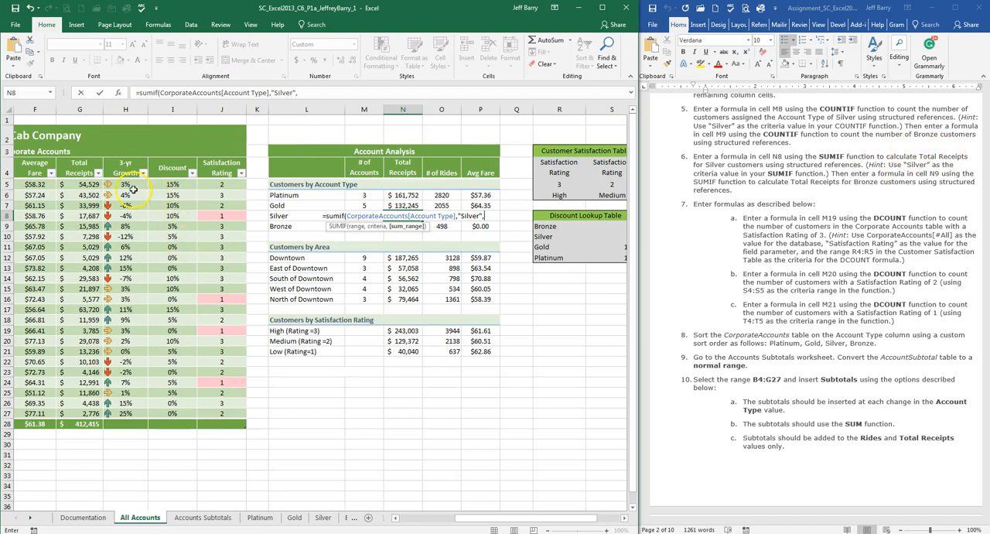
Step: Complete the N8 SUMIF with the Total Receipts column as sum range, enter it, and compare it with the Gold formula in N7
drag(95, 185, 89, 413)
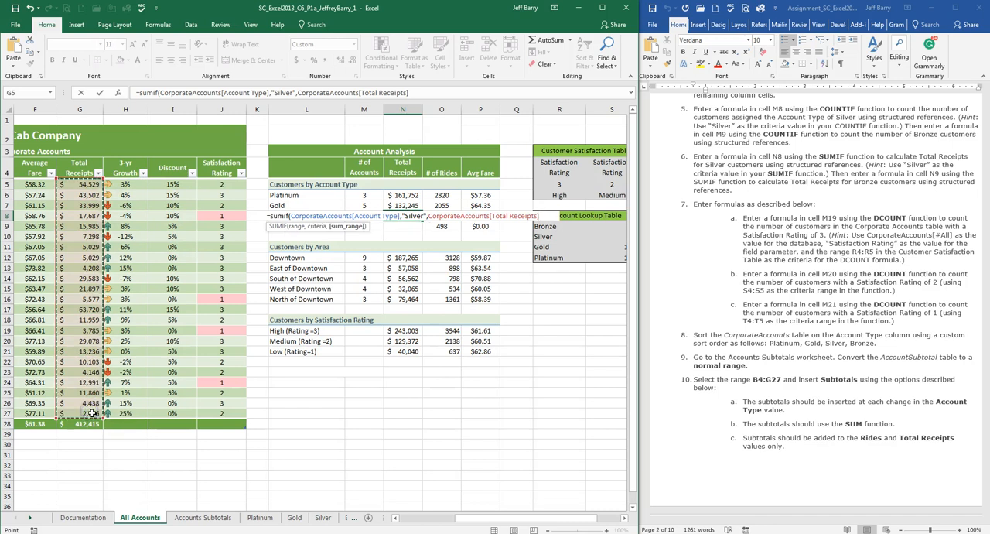
text())
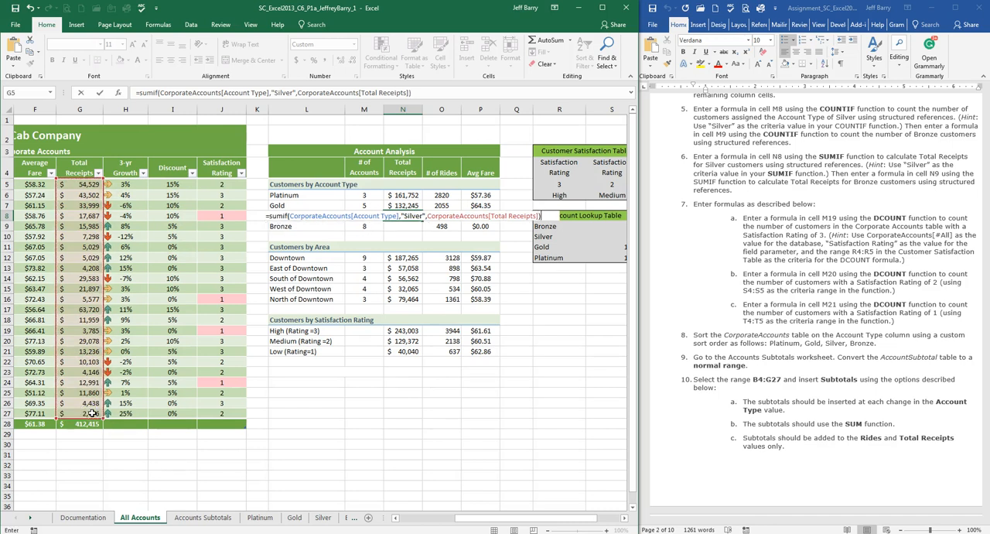
key(Return)
click(405, 218)
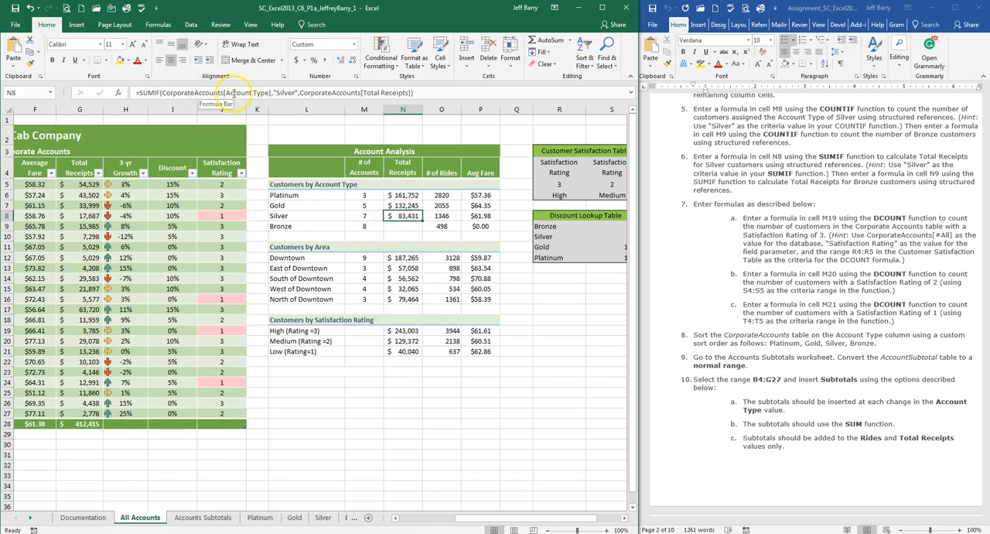
drag(480, 520, 442, 516)
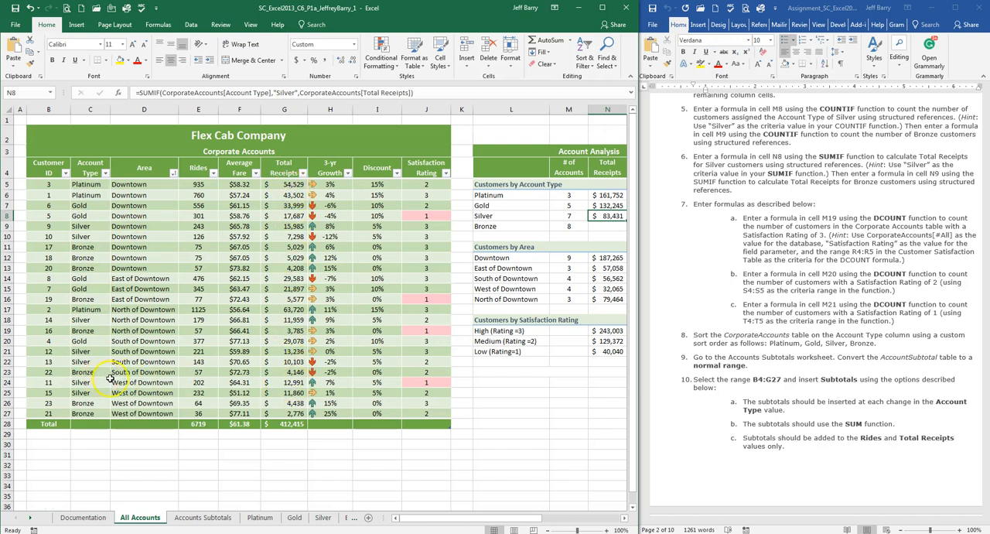
drag(442, 517, 475, 517)
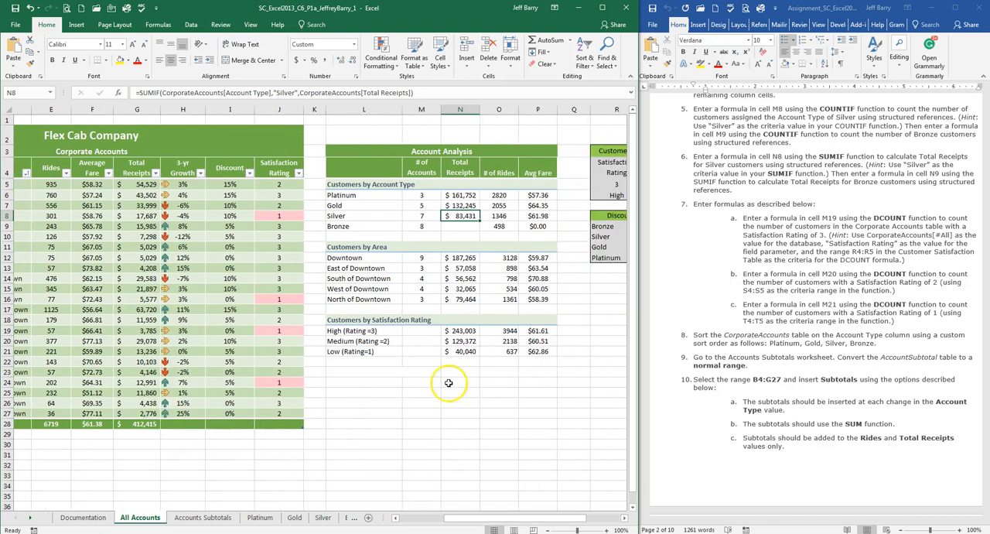
click(447, 206)
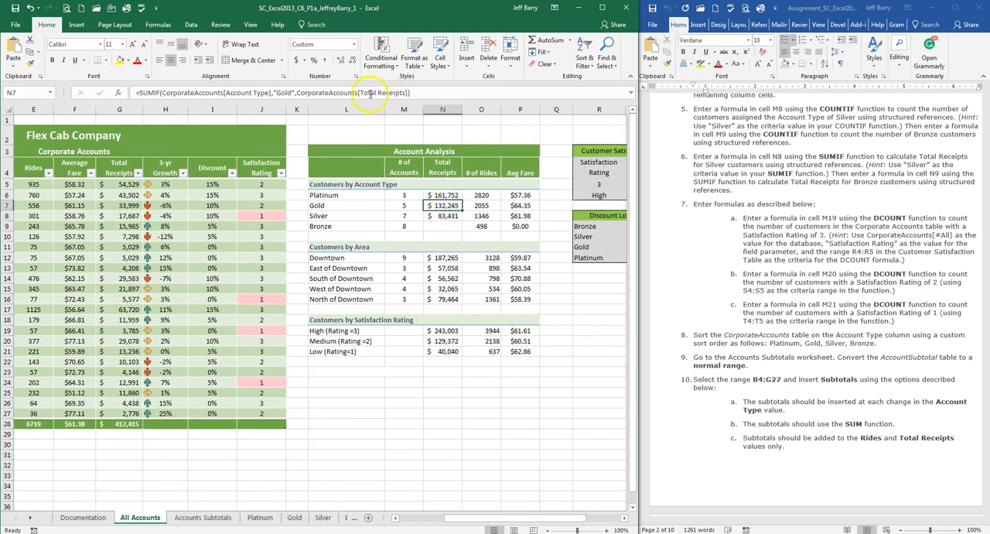
click(449, 215)
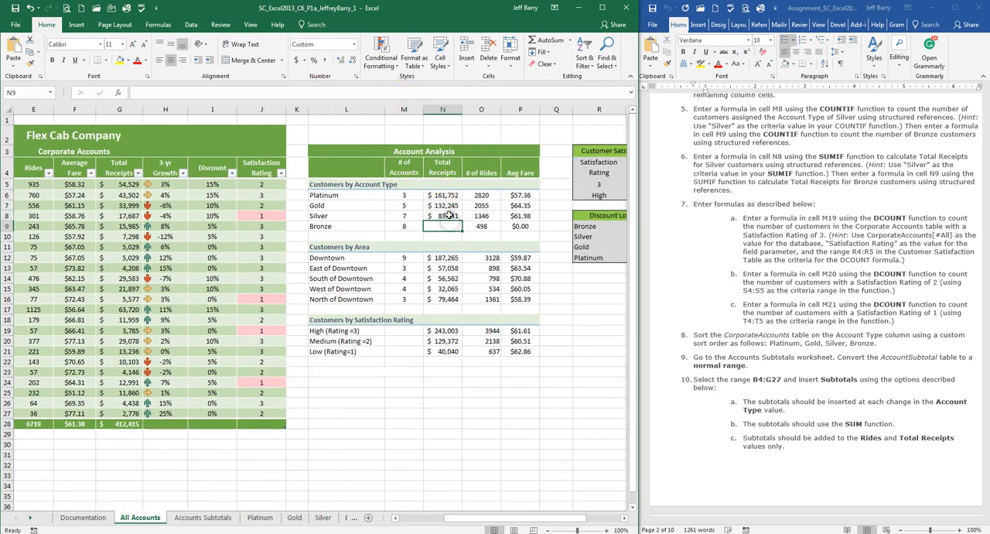
click(447, 206)
Step: Copy the SUMIF formula from N8 to N9 with "Bronze" as its criterion, and switch to the assignment document in Word
click(448, 216)
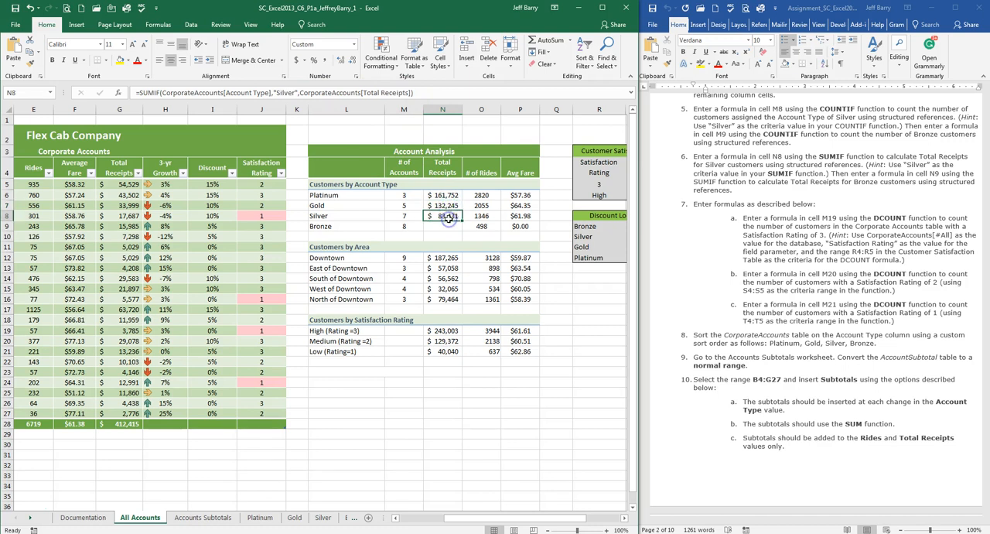
drag(461, 222, 444, 228)
click(446, 227)
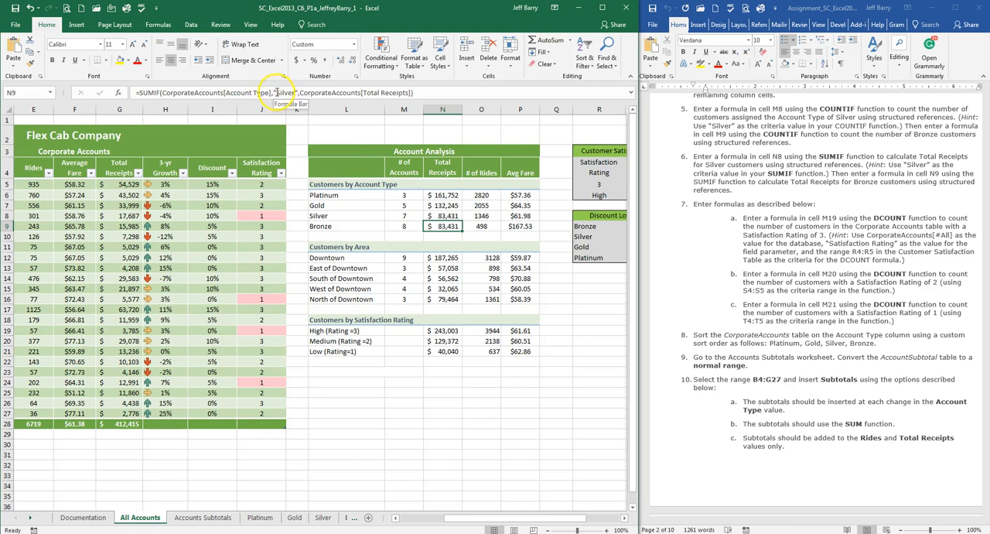
click(277, 92)
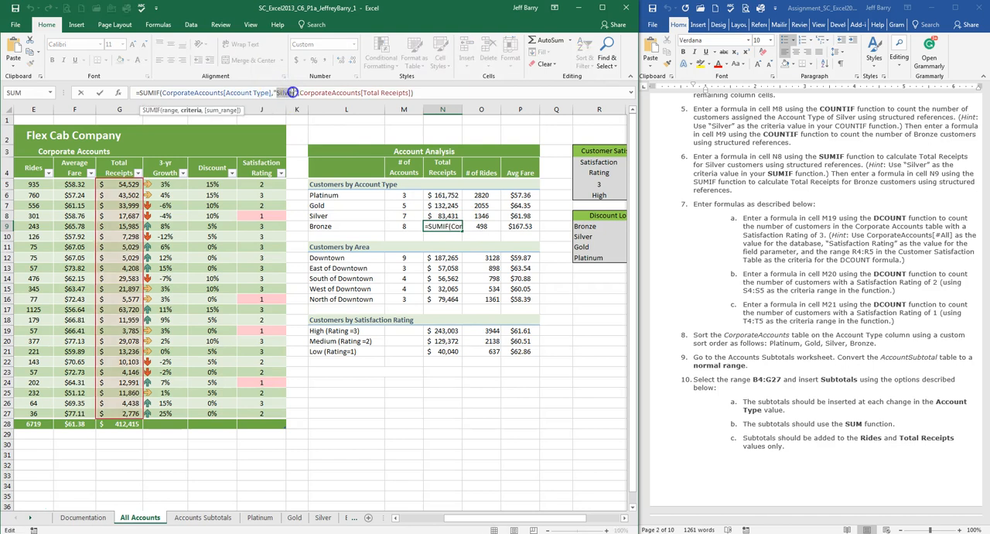
drag(293, 92, 296, 93)
text(Bronze)
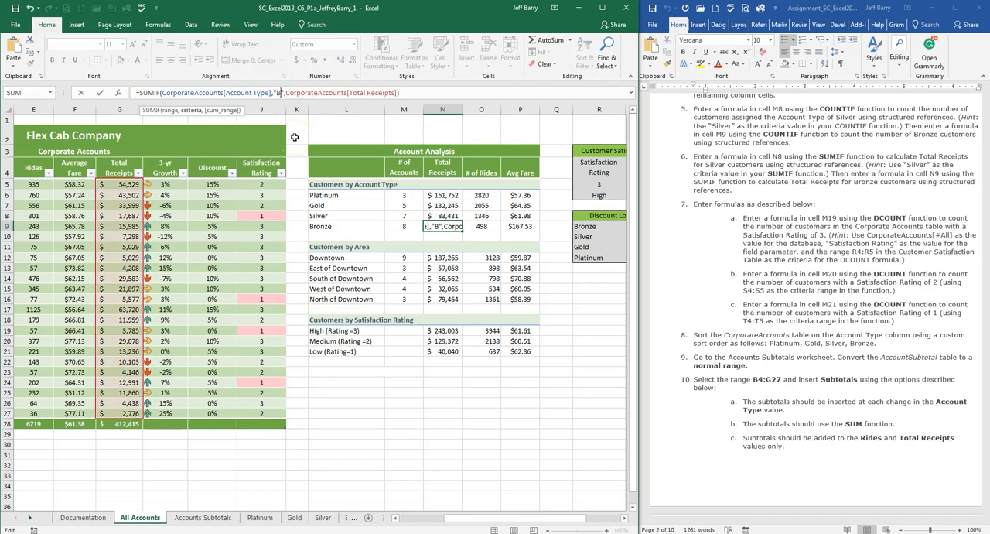
key(Return)
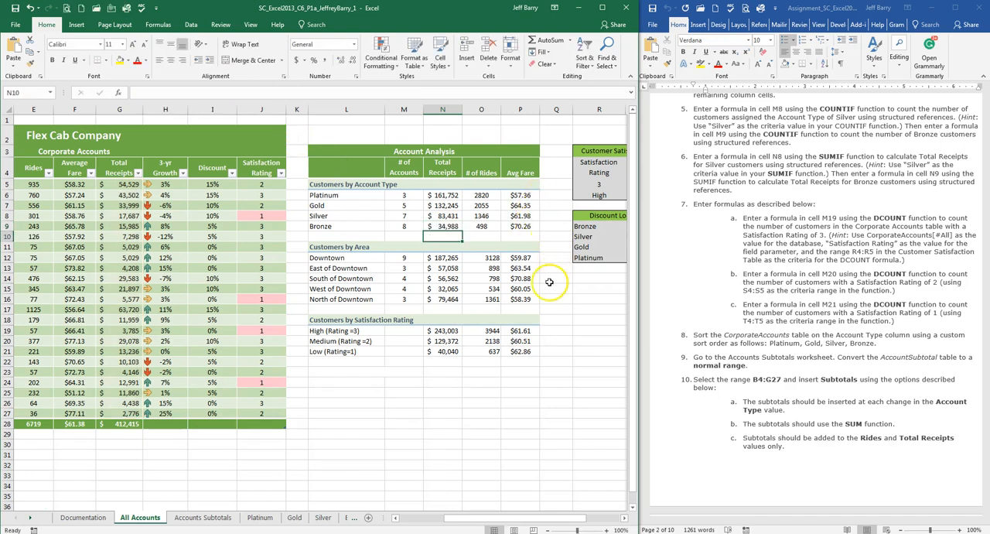
click(794, 175)
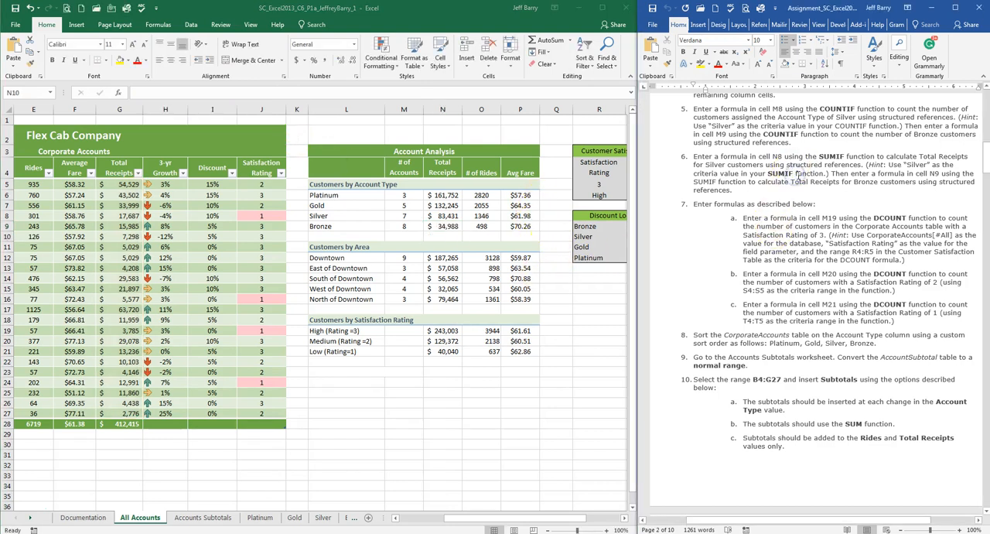
Step: Read the DCOUNT instructions in the assignment document, switch to the workbook and start a DCOUNT formula in cell M19
scroll(797, 177, down, 3)
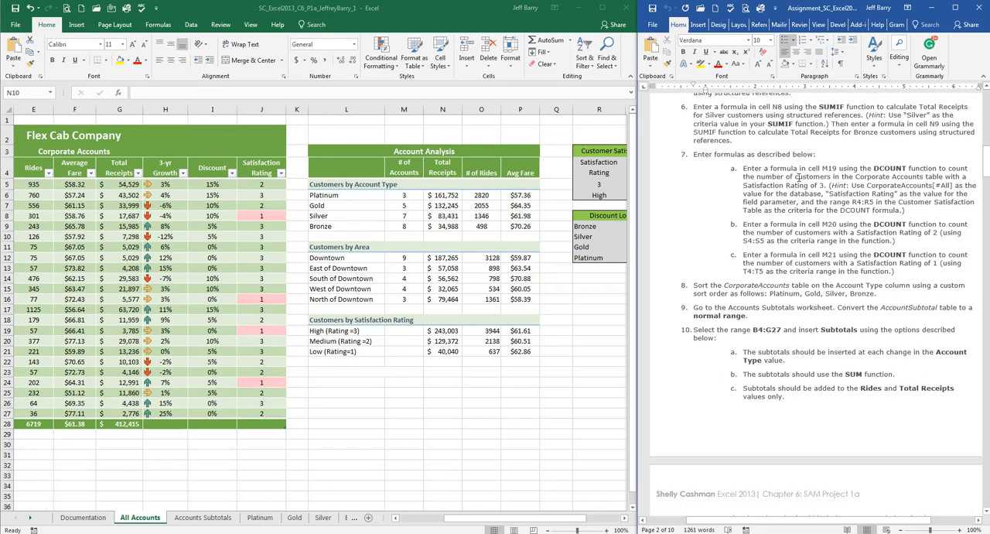
scroll(799, 178, down, 1)
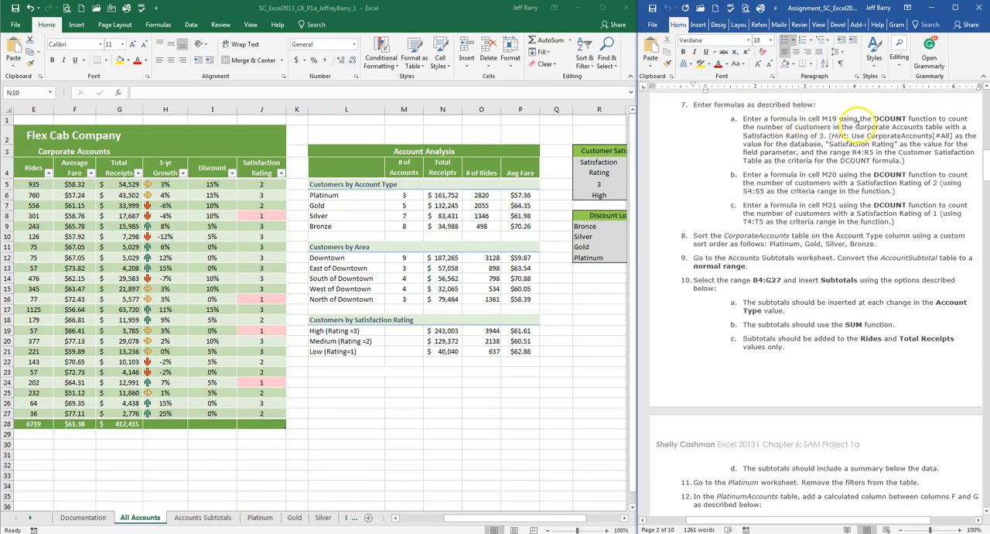
click(408, 331)
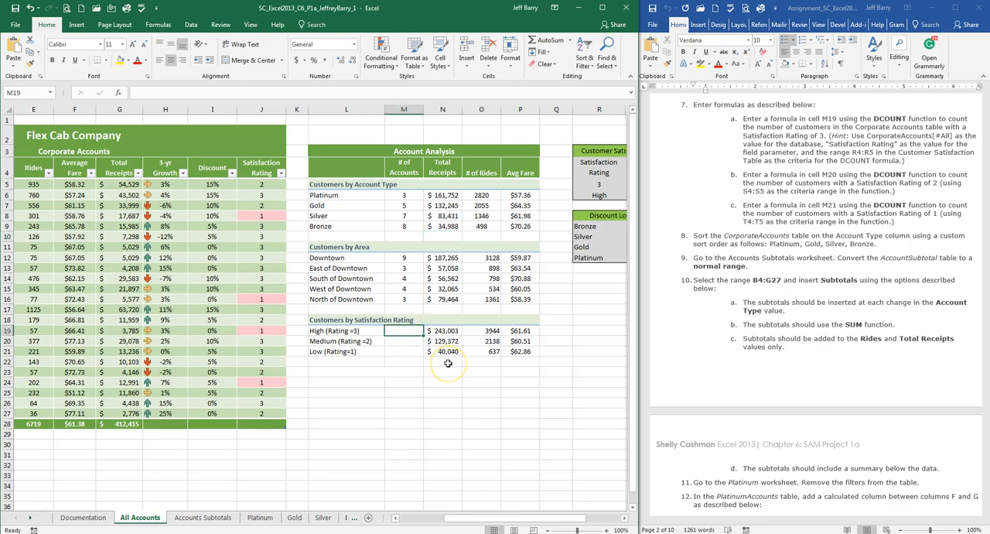
text(=)
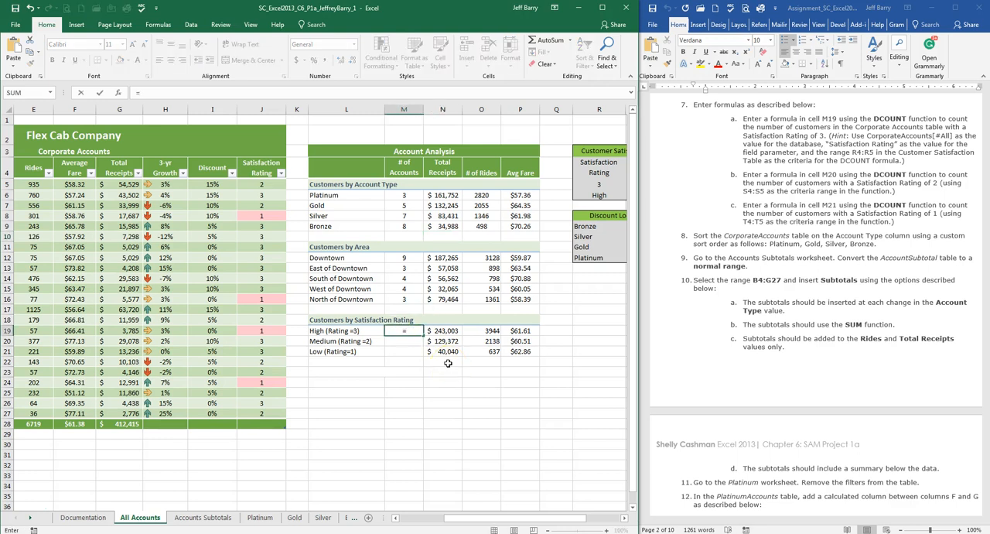
text(dcount()
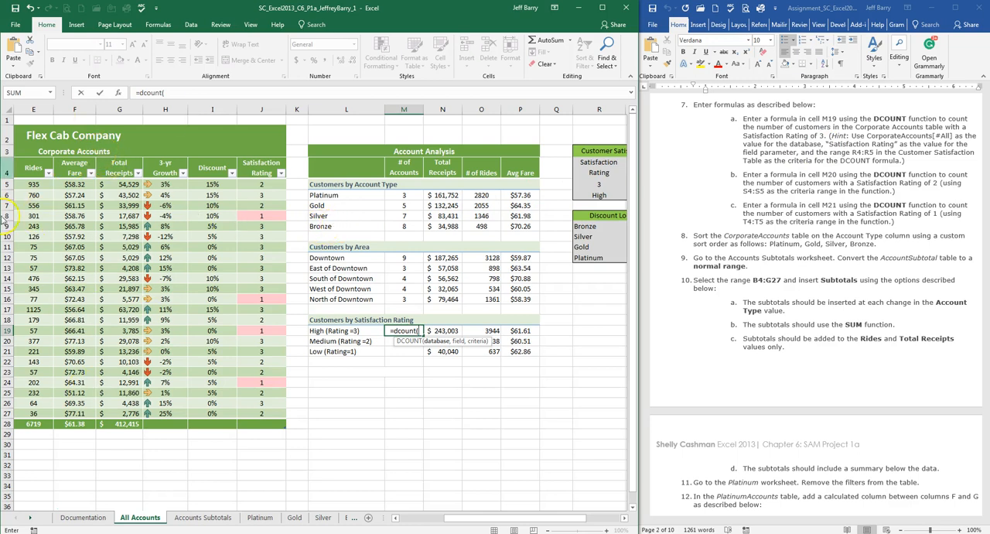
Step: Give the M19 DCOUNT formula the whole table, CorporateAccounts[#All], as its database
click(91, 150)
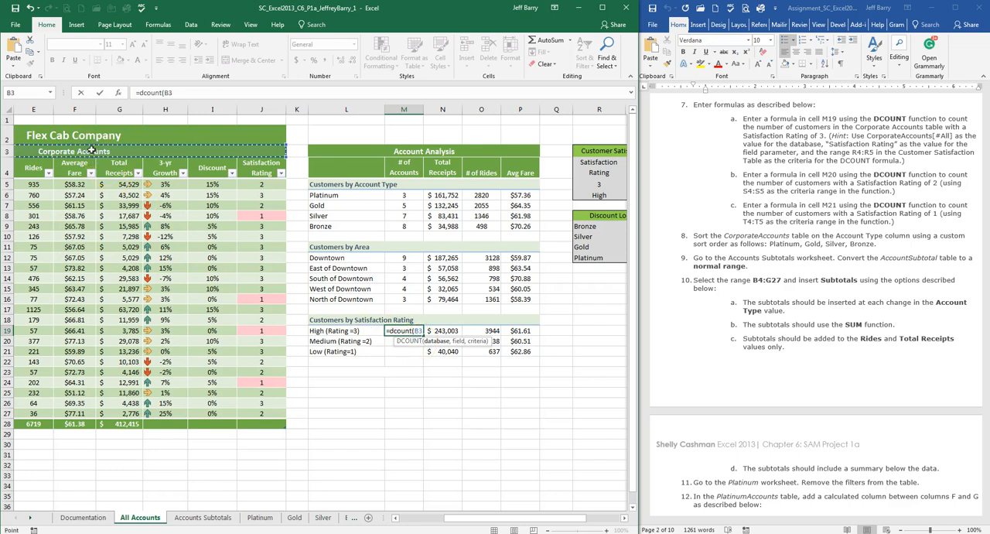
key(BackSpace)
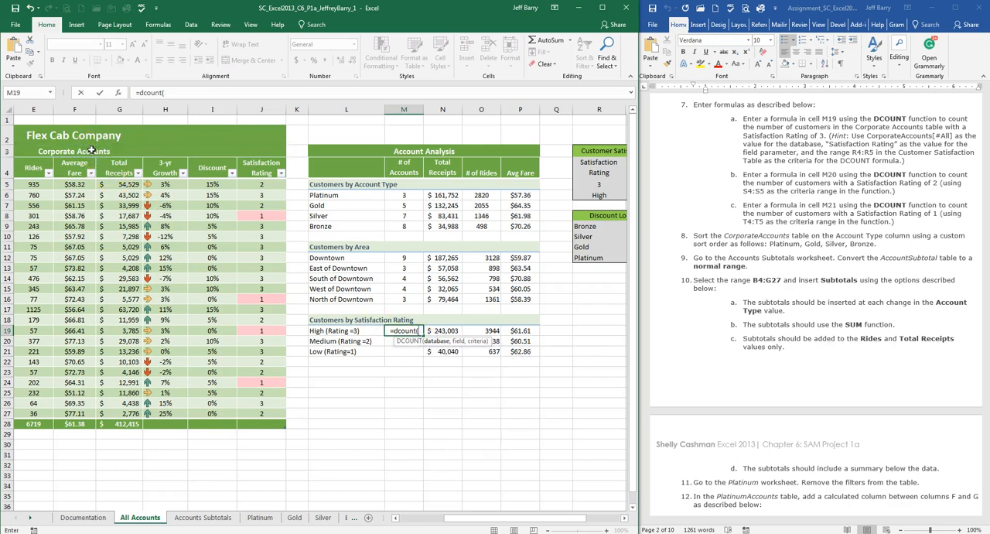
text(Cor)
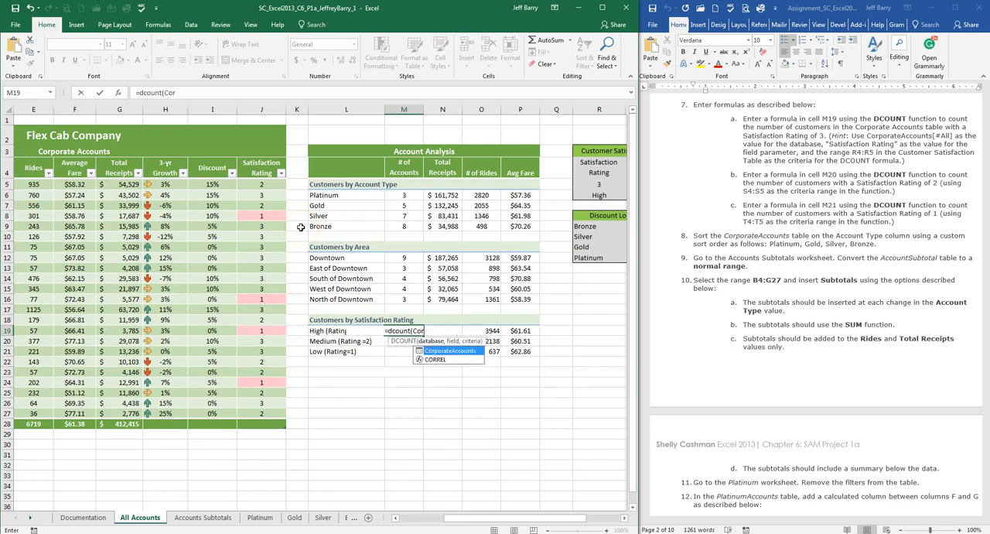
double_click(463, 352)
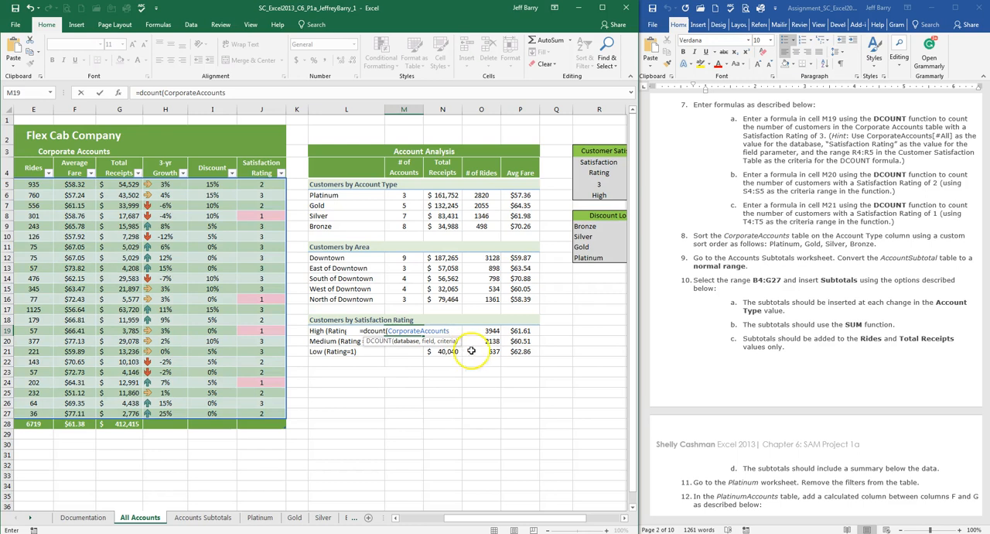
text([)
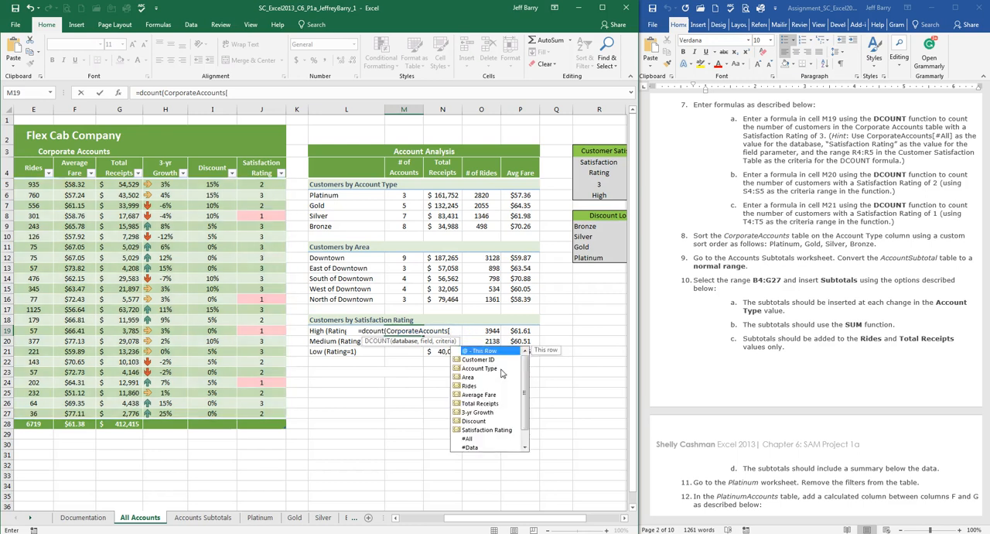
text(#)
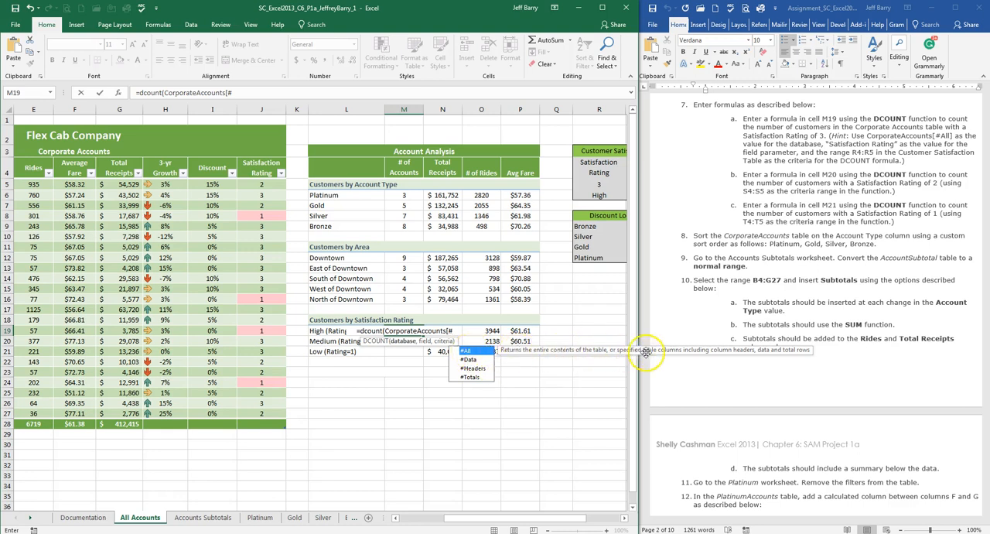
double_click(489, 352)
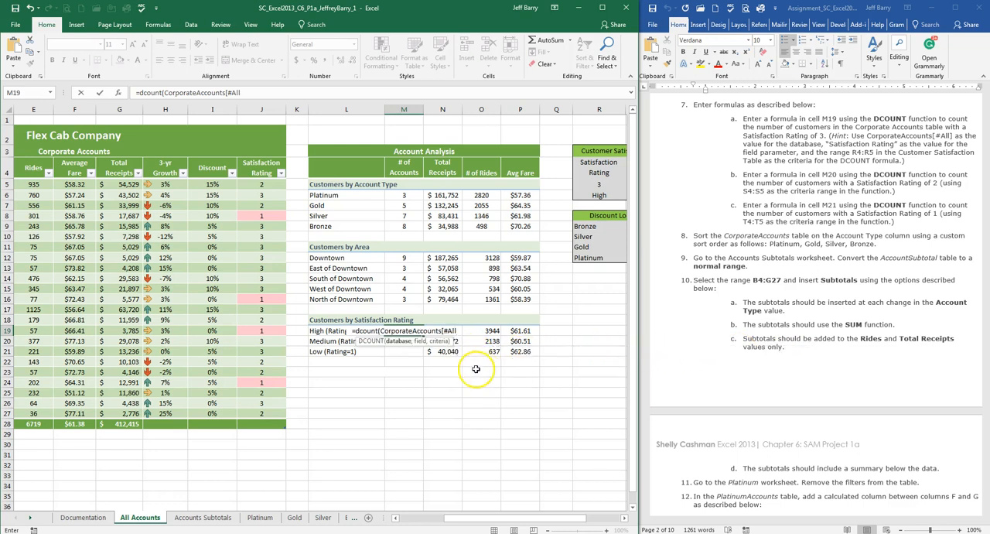
text(])
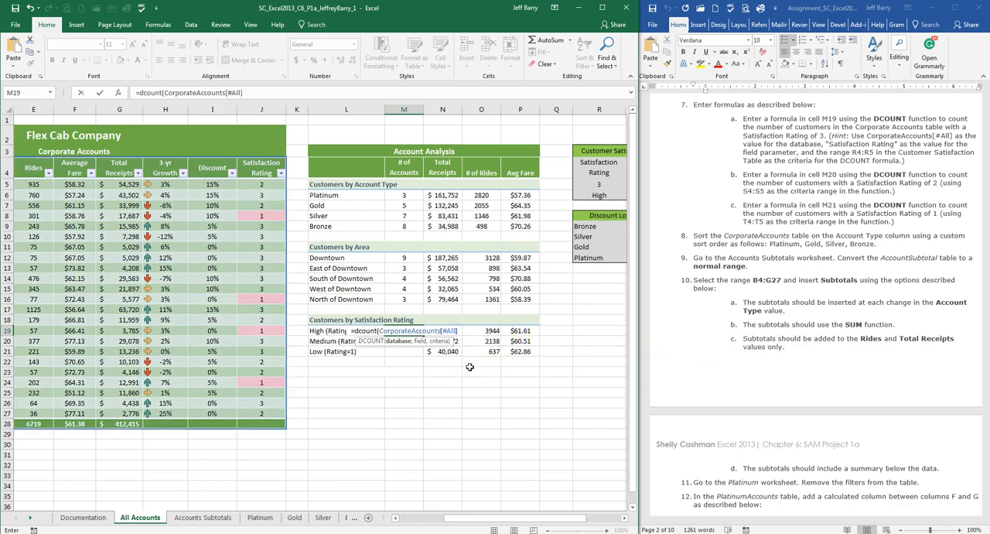
text(,)
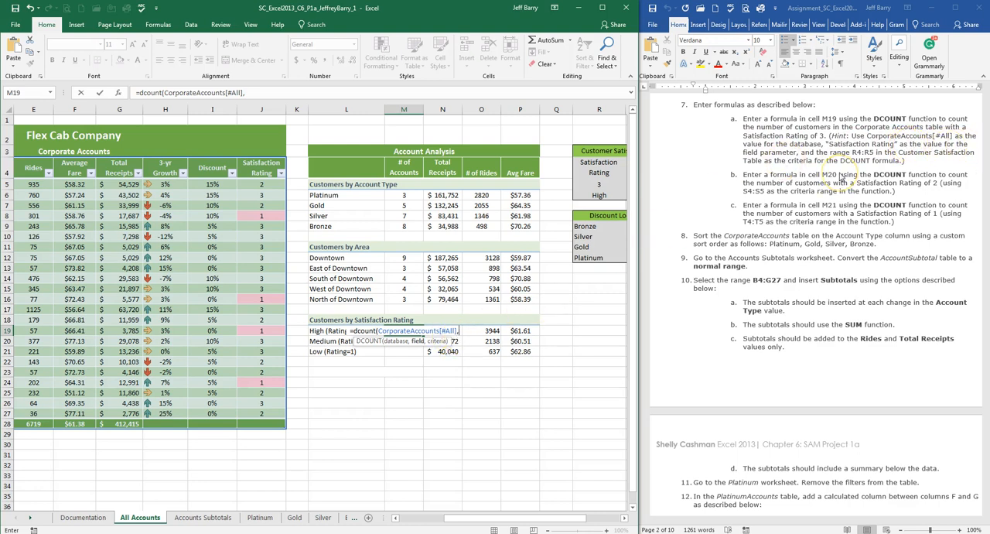
Step: Add "Satisfaction Rating" as the field argument of the M19 DCOUNT formula
text(")
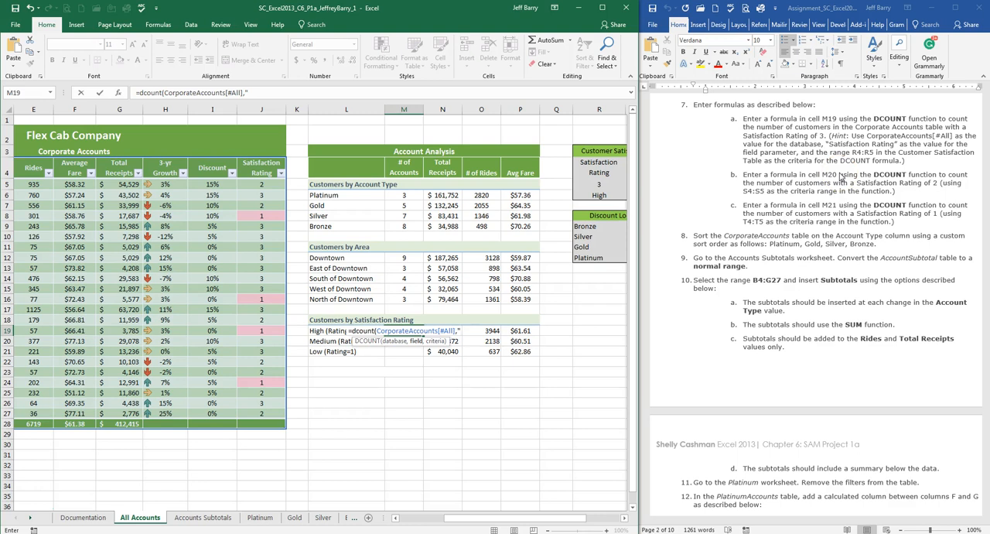
text(Satif)
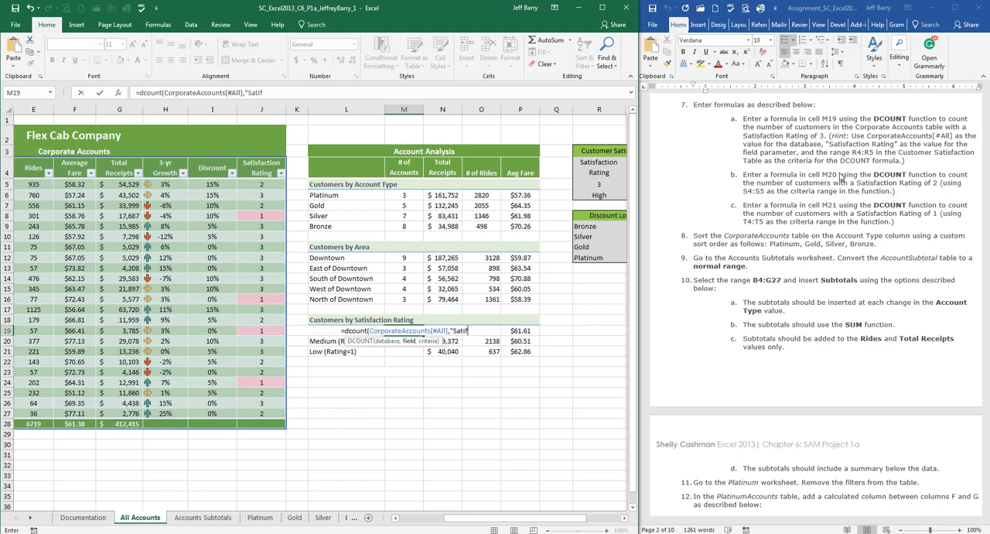
key(BackSpace)
text(s)
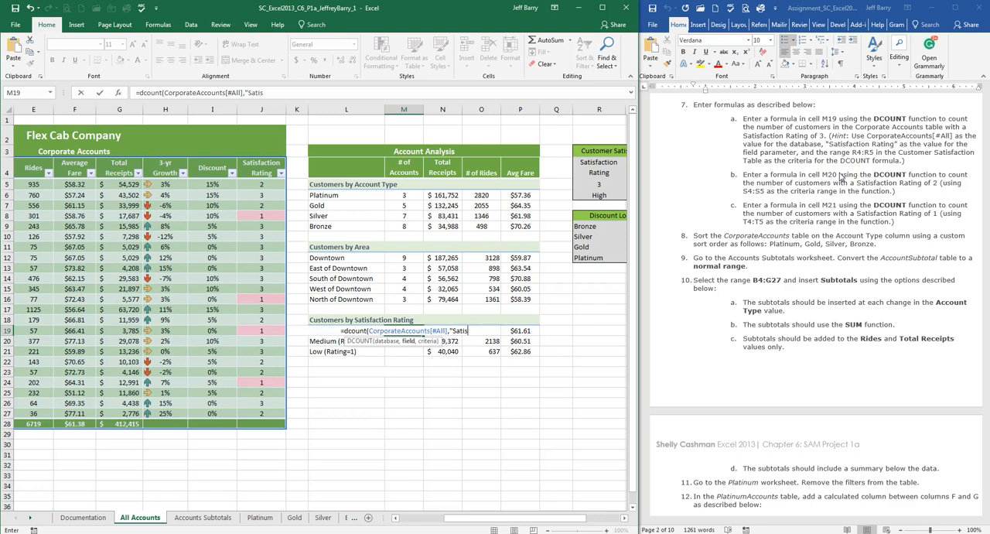
text(faction Rating")
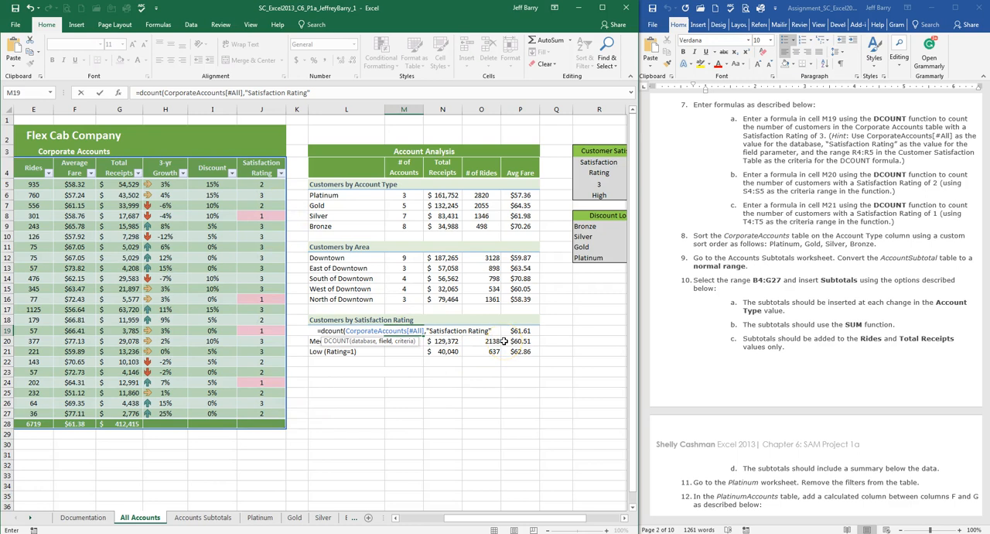
Step: Complete the M19 DCOUNT with R4:R5 of the Customer Satisfaction Table as its criteria range and enter the formula
text(,)
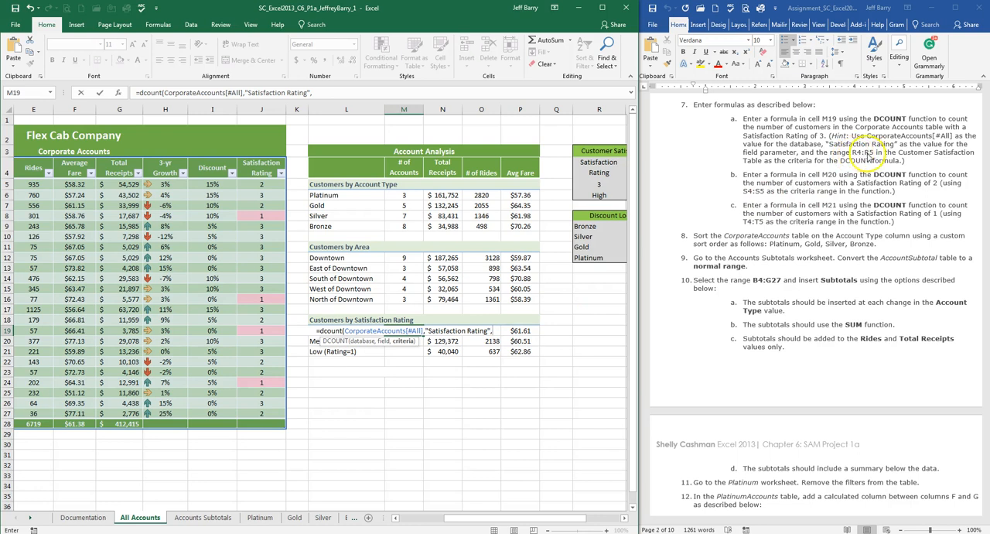
drag(553, 516, 593, 517)
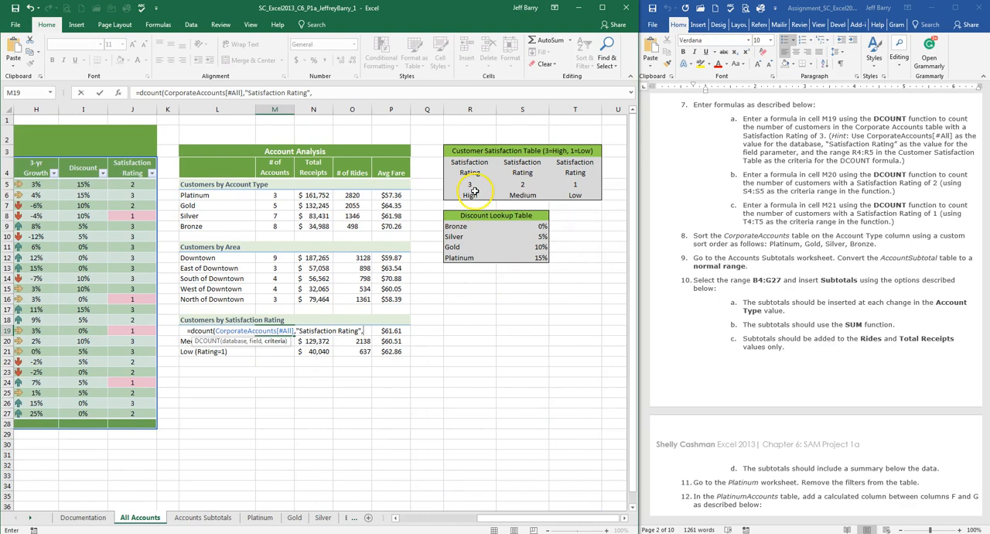
click(465, 164)
drag(465, 163, 467, 179)
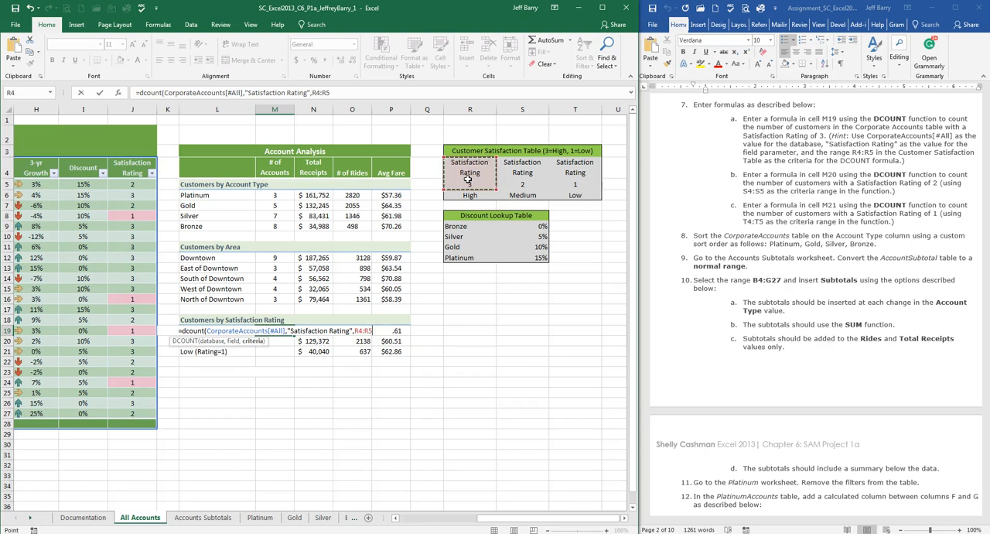
key(Return)
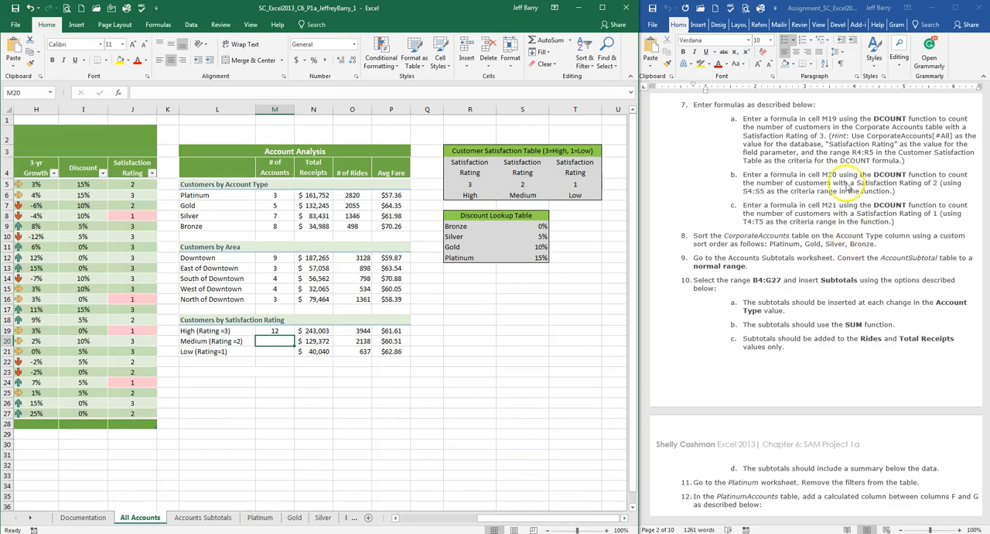
Step: Copy the DCOUNT formula from M19 down to M20 and M21 for the Medium and Low ratings
click(904, 174)
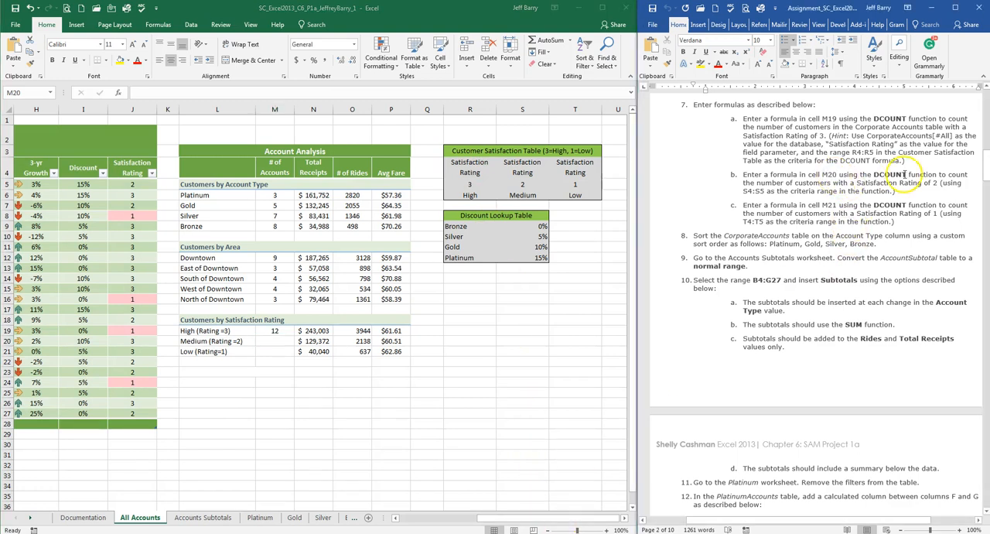
click(276, 340)
click(277, 331)
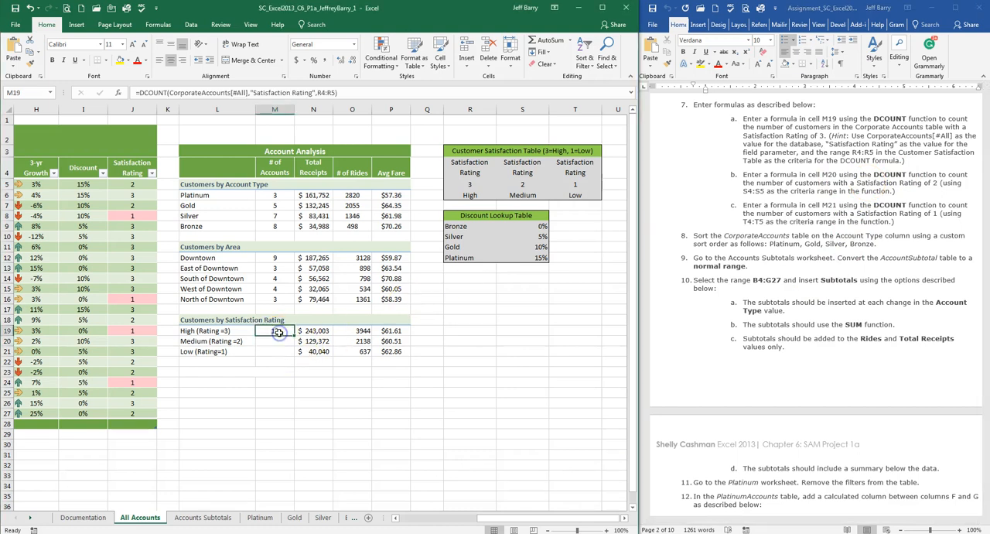
click(280, 340)
click(280, 350)
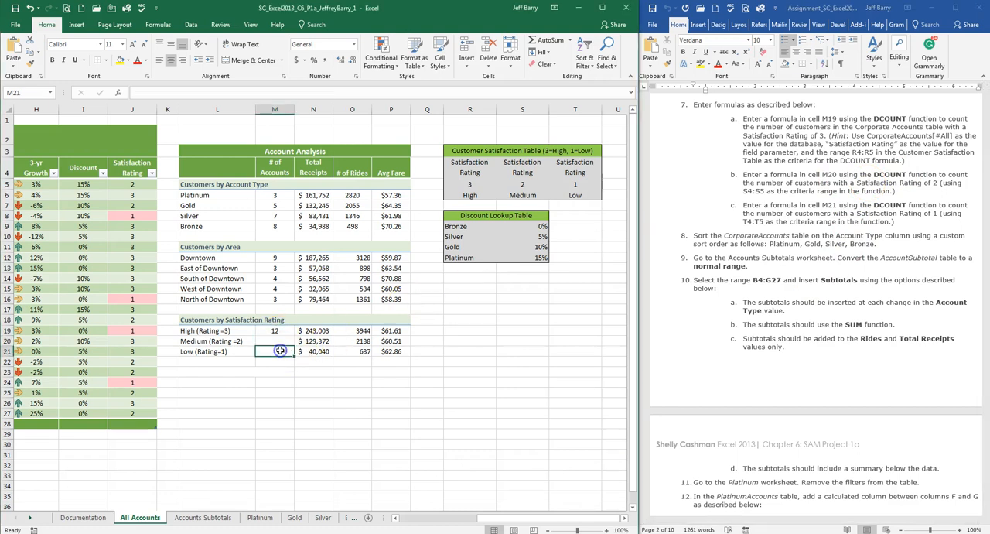
click(278, 330)
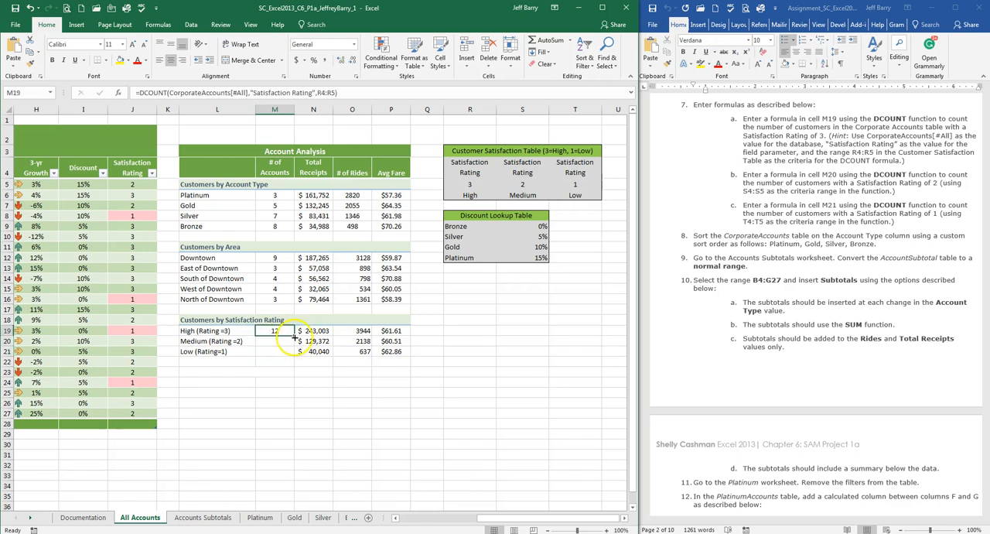
drag(295, 336, 290, 352)
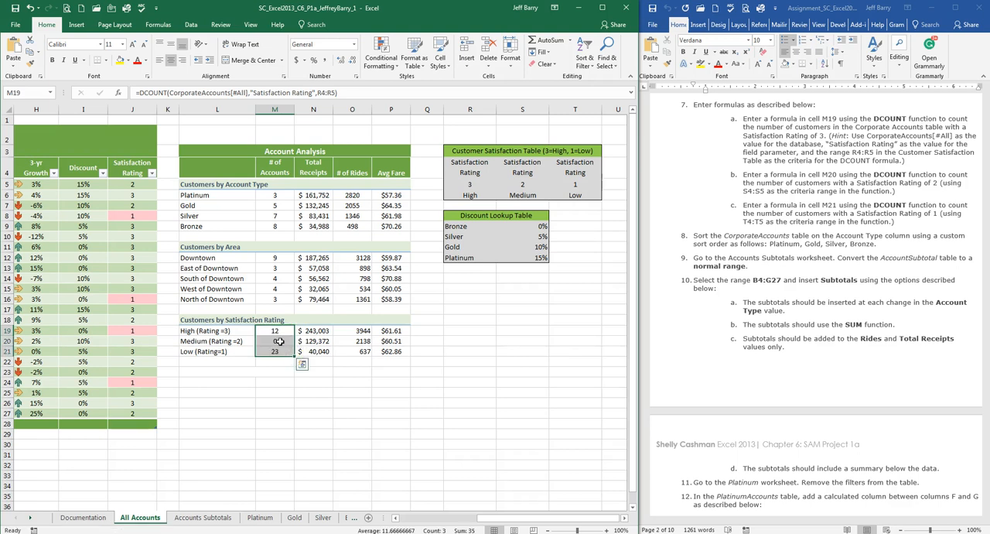
Step: Change the criteria range of the DCOUNT formula in M20 to S4:S5
click(278, 341)
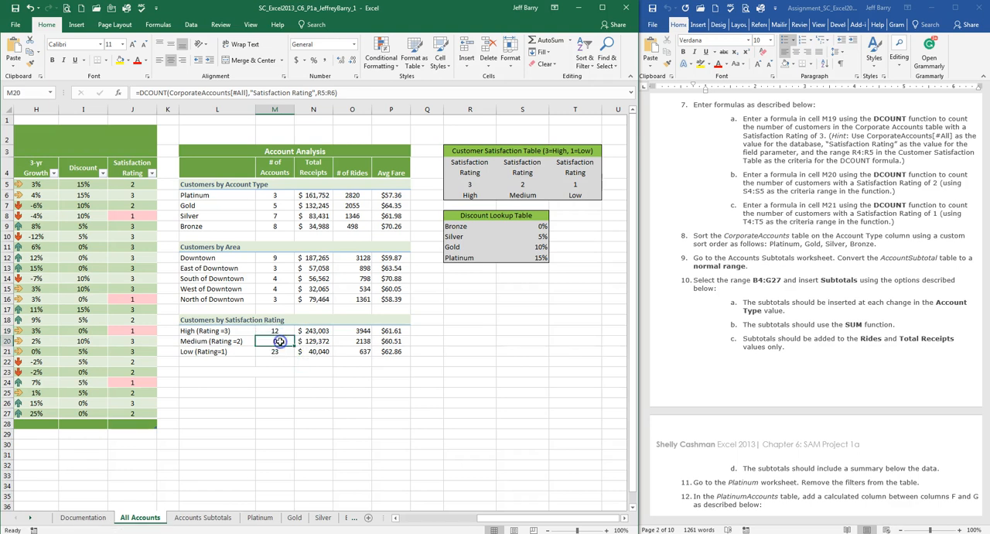
click(318, 94)
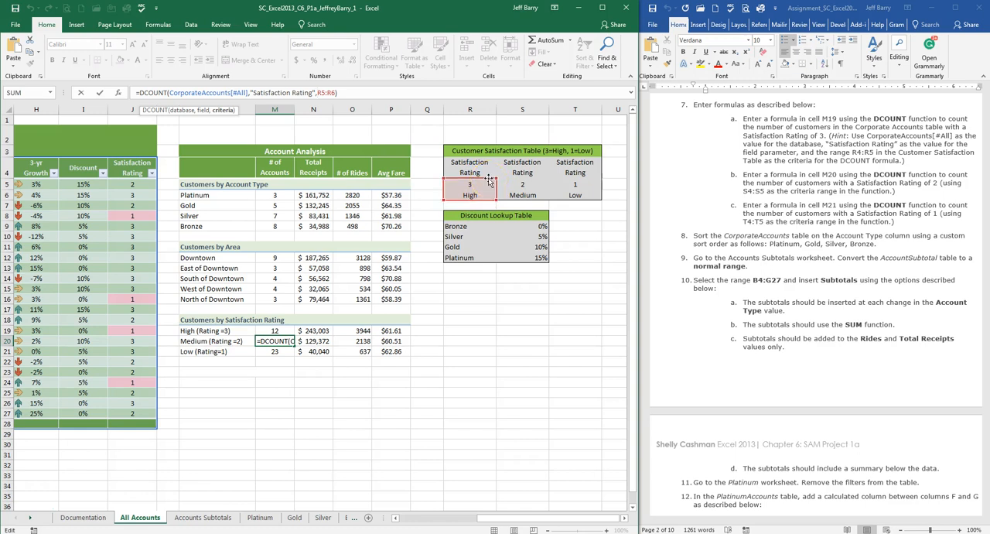
drag(489, 179, 513, 176)
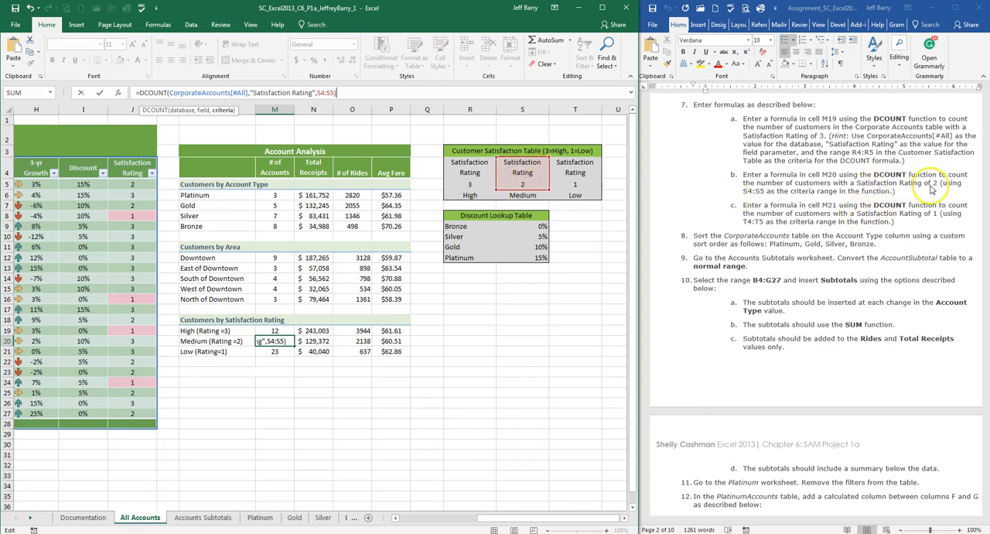
key(Return)
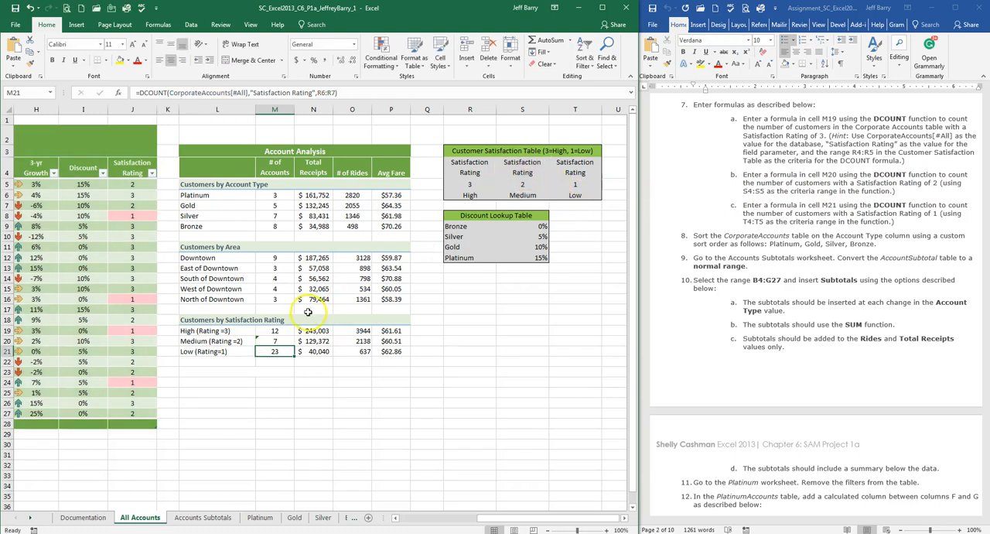
Step: Change the criteria range of the DCOUNT formula in M21 to T4:T5, and go on to instruction 8 in the assignment document
click(328, 92)
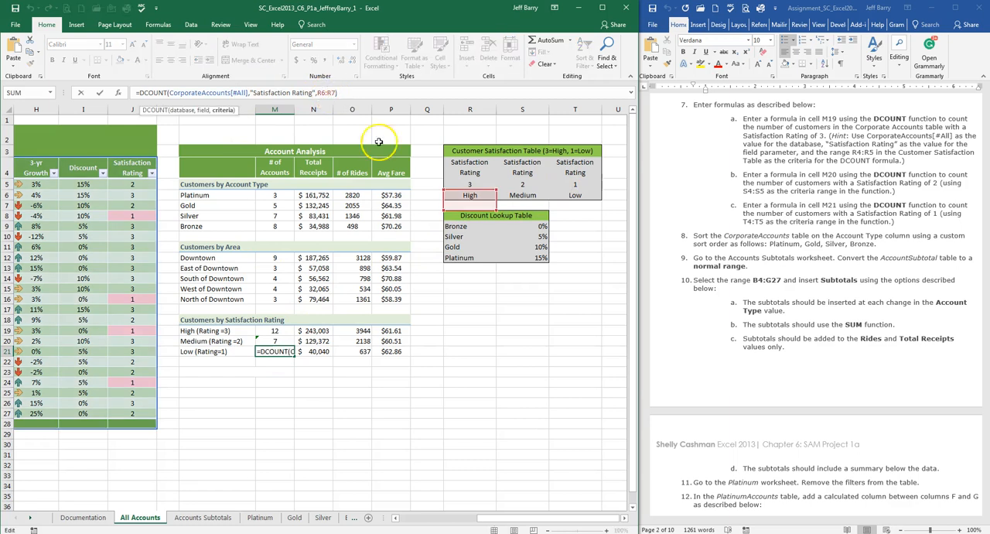
drag(571, 164, 571, 184)
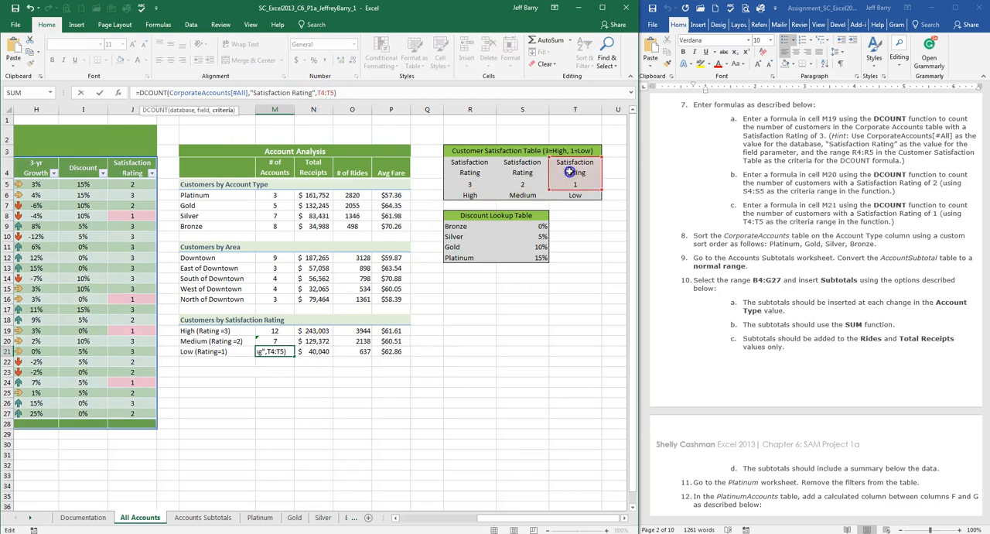
key(Return)
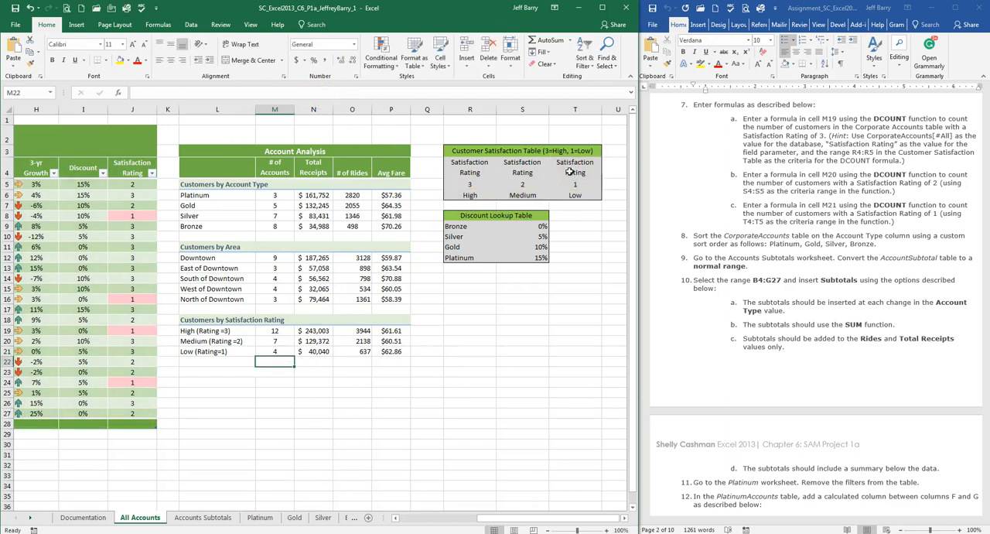
scroll(782, 222, down, 4)
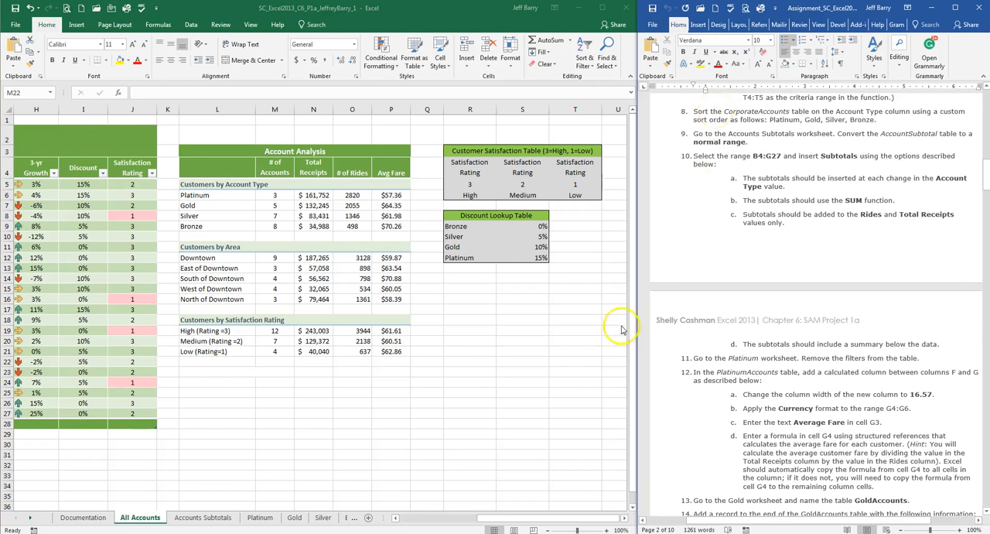
Step: Open a custom sort for the CorporateAccounts table and set it to sort by the Account Type column on cell values
click(549, 517)
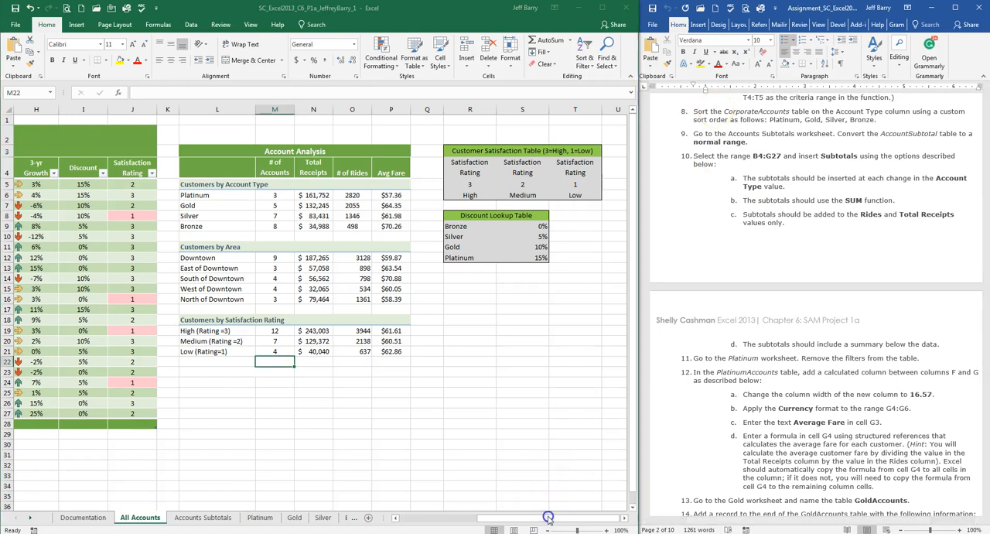
drag(516, 522, 415, 517)
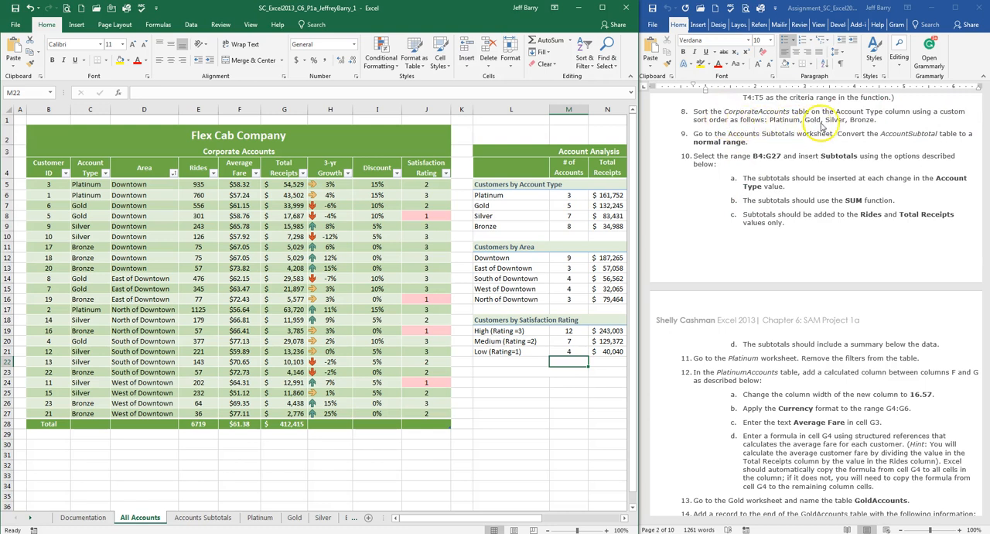
click(81, 205)
drag(96, 183, 95, 412)
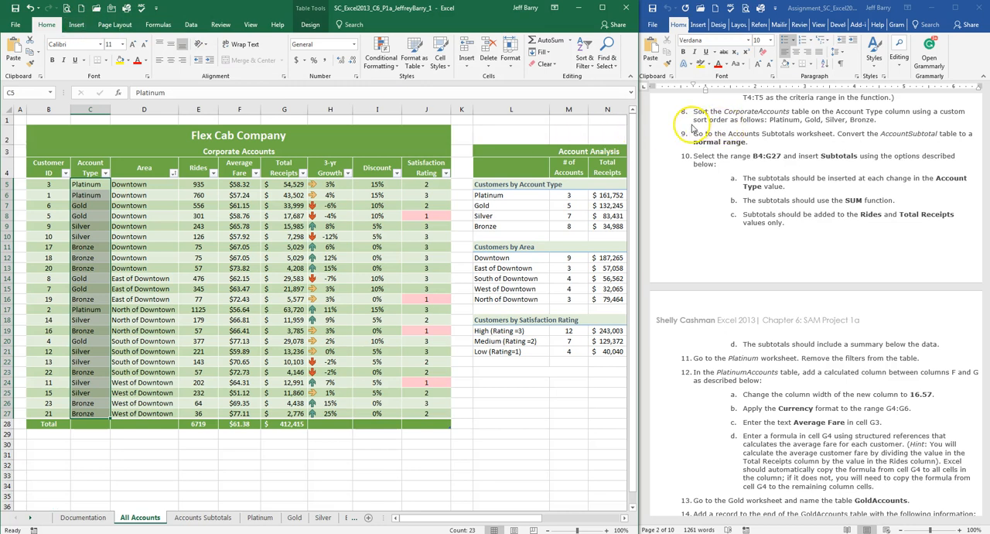
click(586, 46)
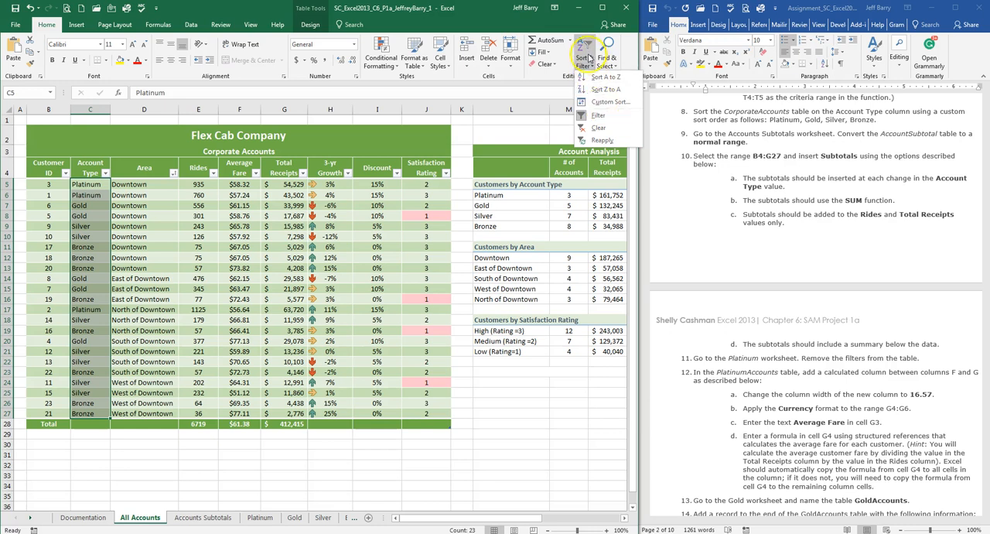
click(611, 102)
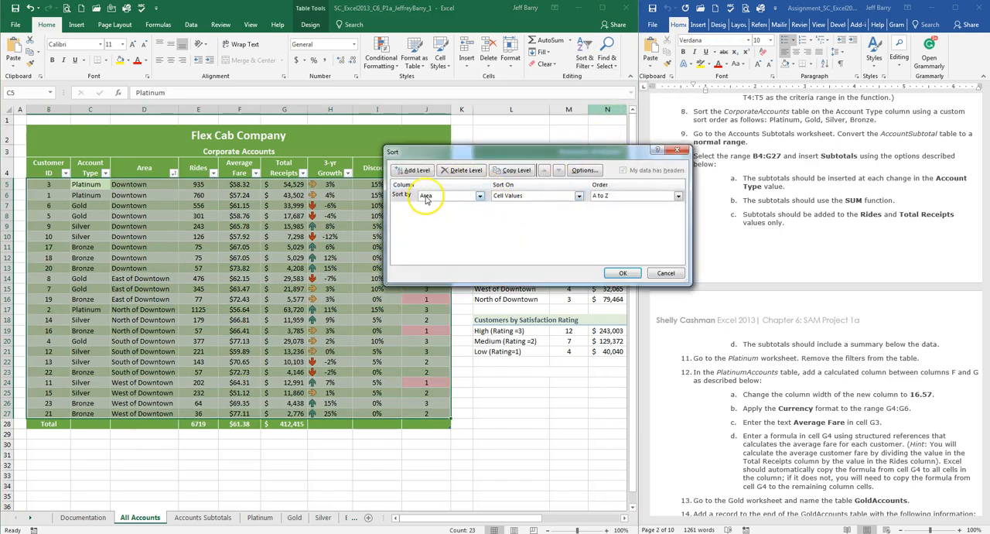
click(480, 196)
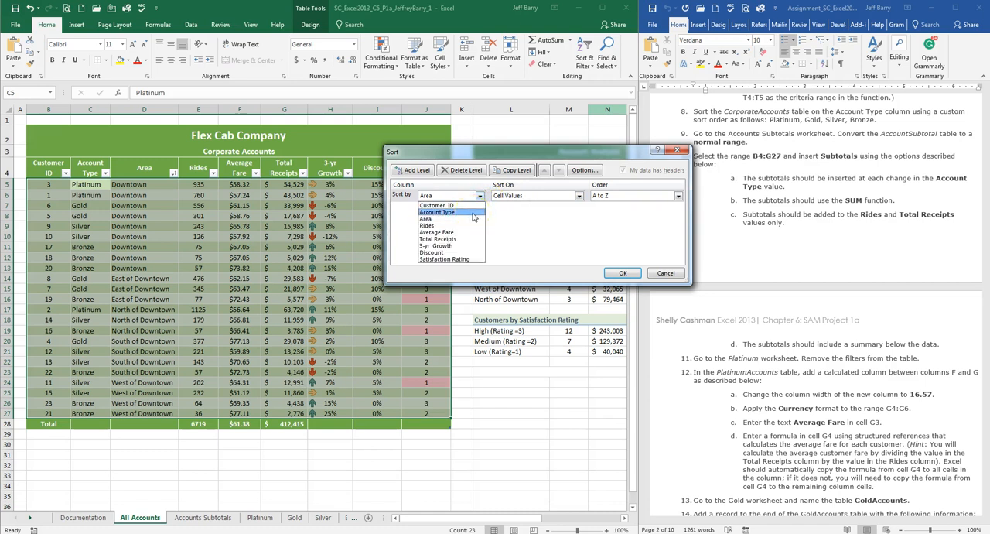
click(472, 214)
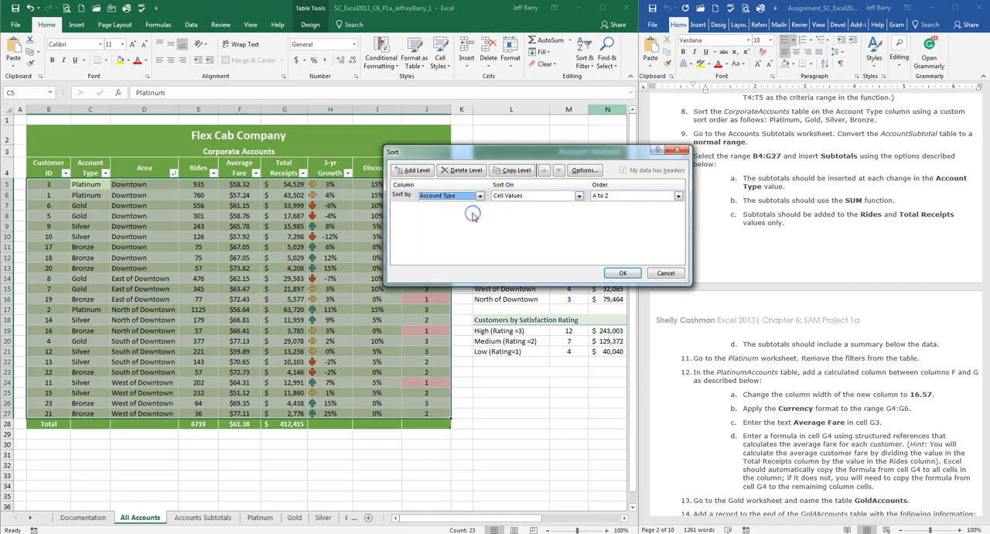
click(536, 196)
click(536, 196)
Step: Choose a custom list as the sort order and delete the existing Platinum, Gold, Silver, Bronze list
click(643, 196)
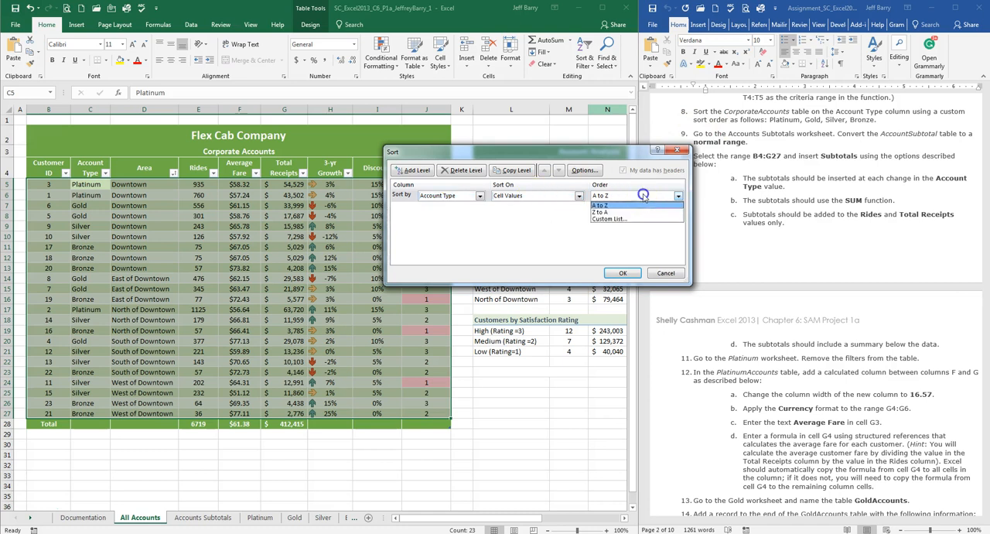
click(628, 217)
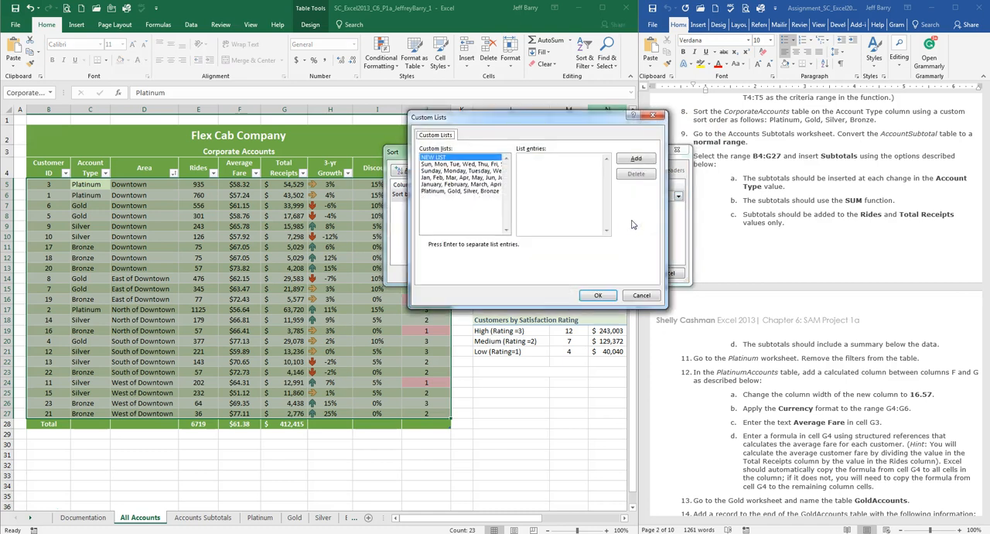
click(460, 192)
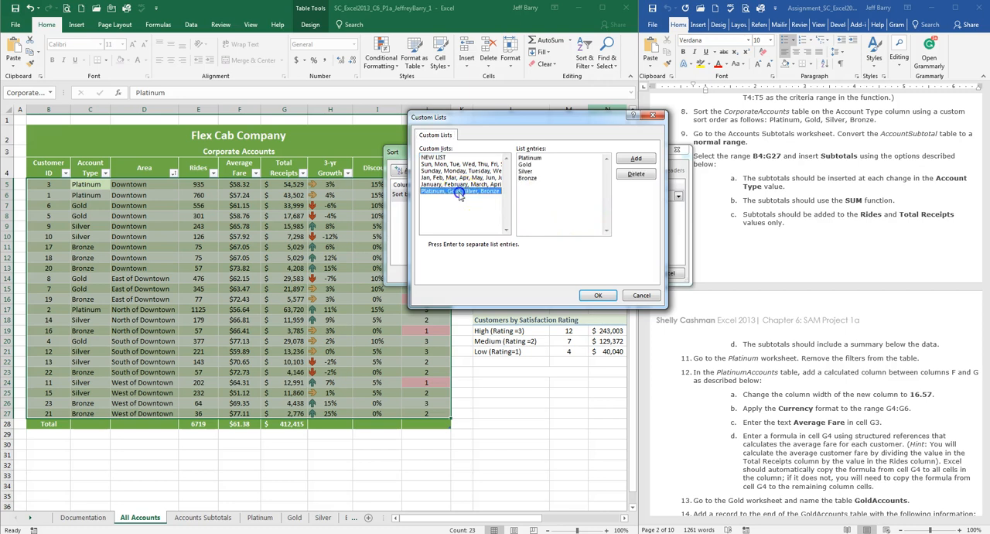
click(636, 173)
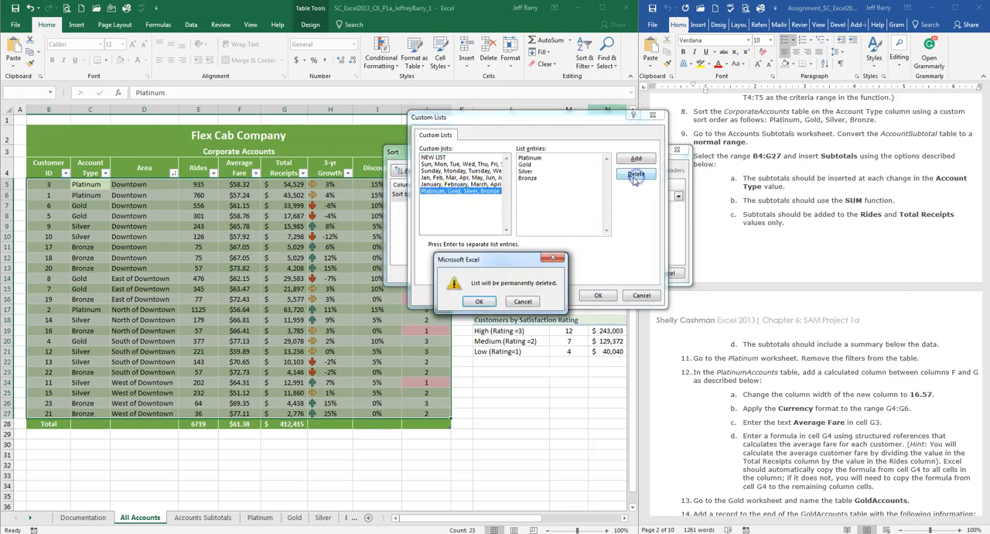
click(494, 303)
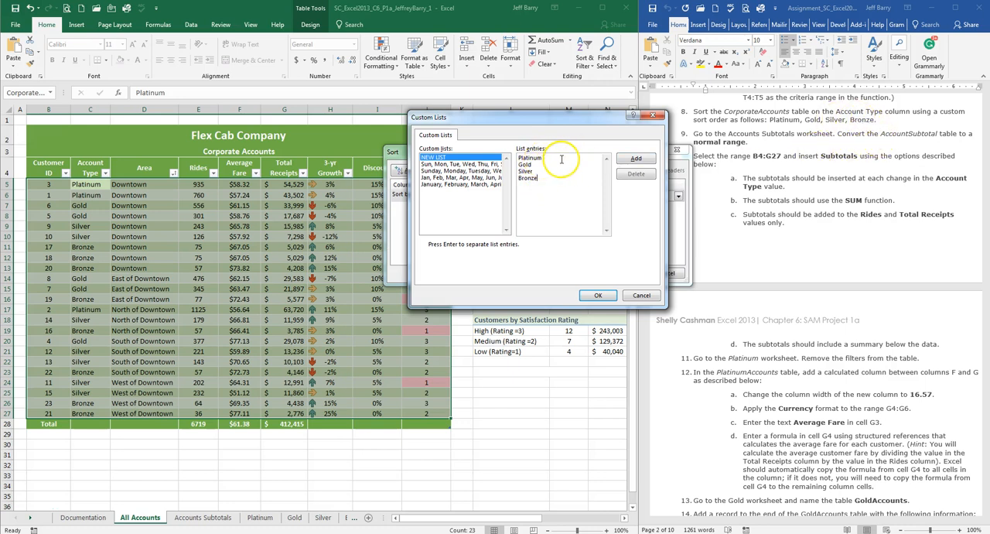
Step: Add a custom list with the entries Platinum, Gold, Silver, Bronze and sort the table by Account Type in that order
click(638, 160)
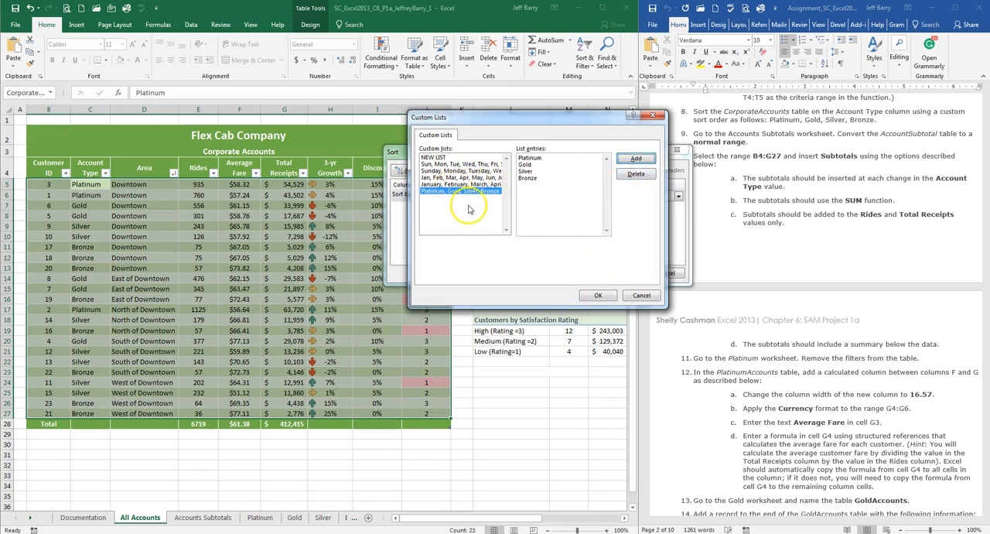
click(598, 295)
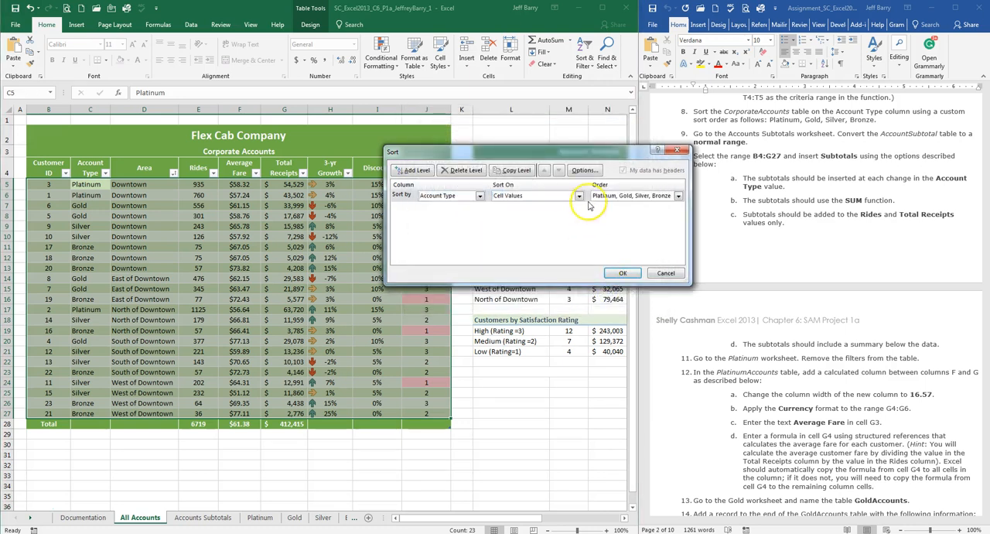
click(623, 272)
click(223, 249)
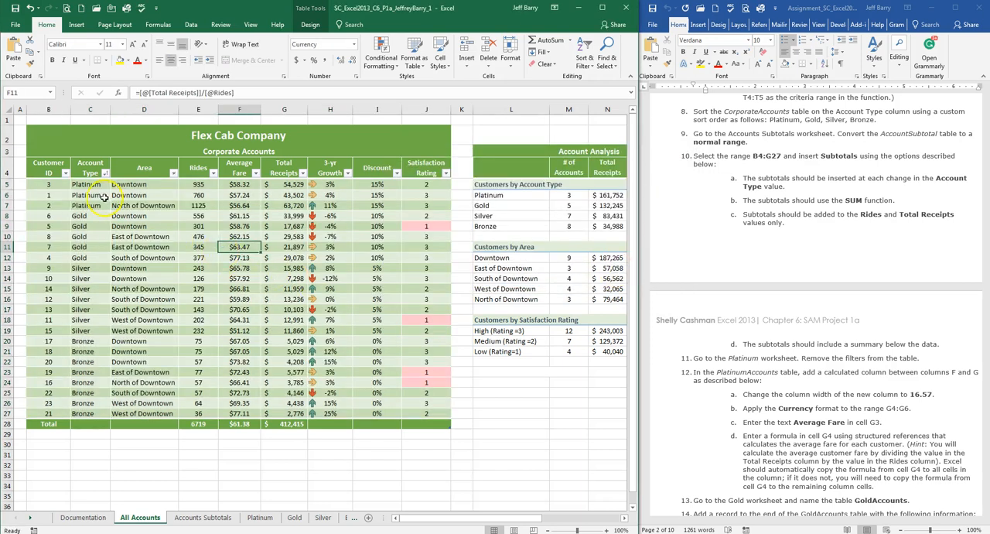
drag(91, 185, 97, 331)
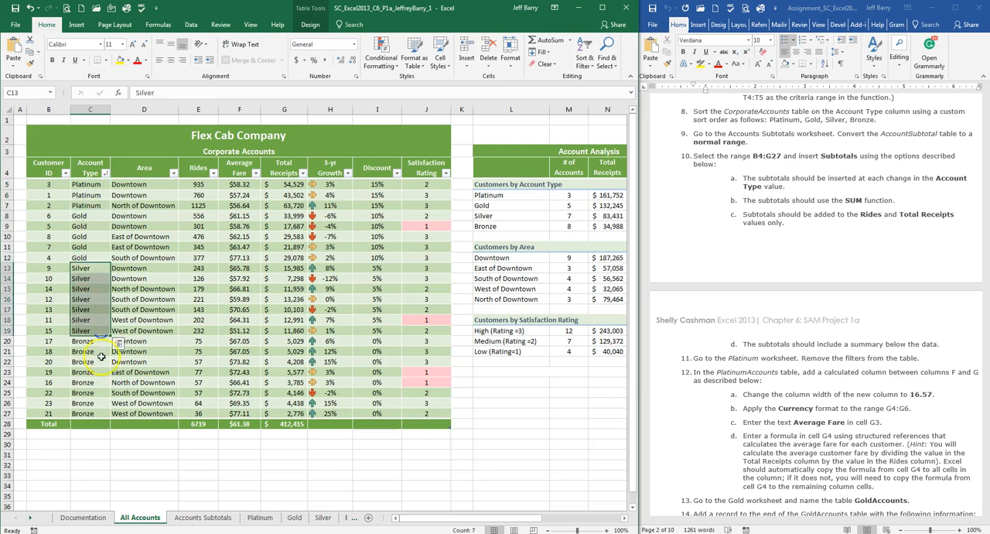
click(217, 304)
Step: Follow instruction 9 by converting the AccountSubtotal table on the Accounts Subtotals worksheet to a normal range
click(794, 134)
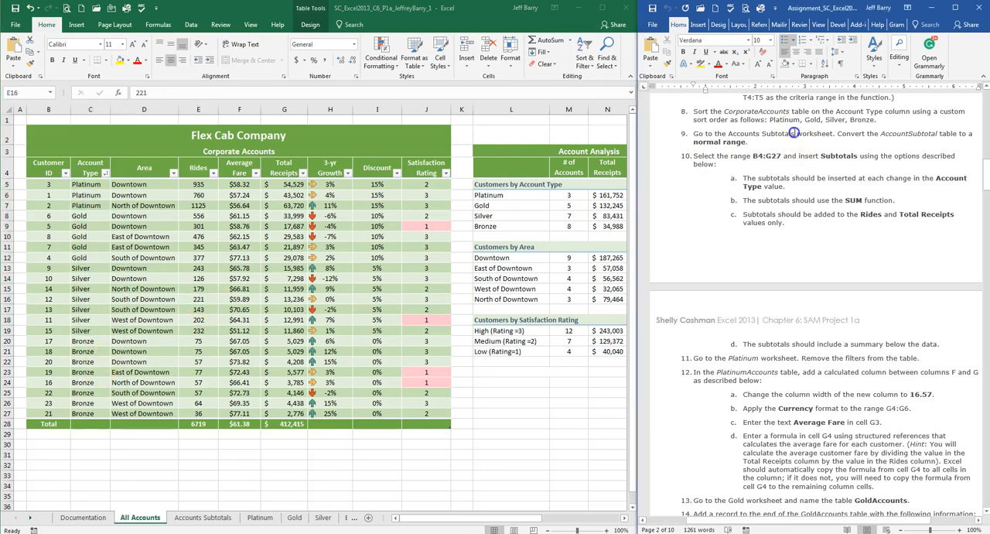
scroll(794, 133, down, 1)
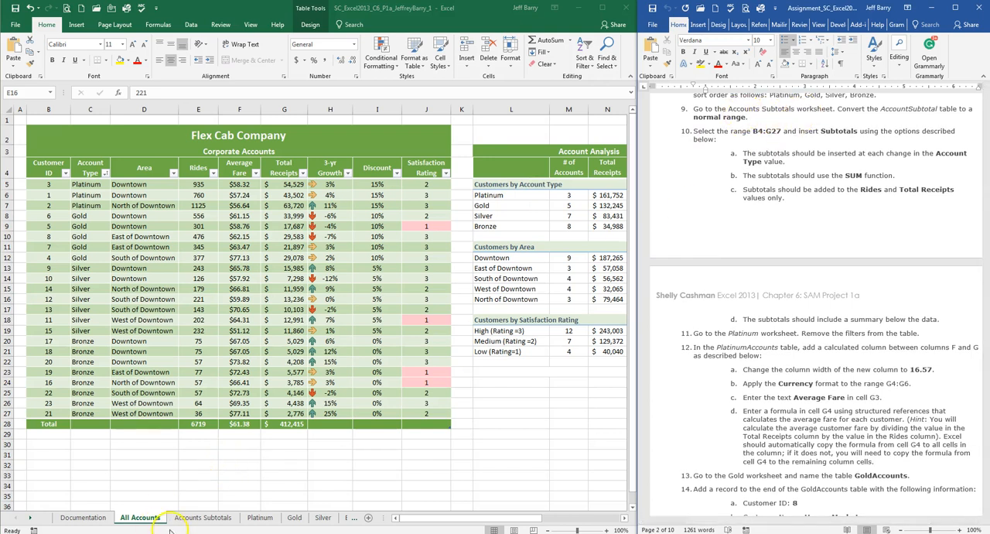
click(199, 517)
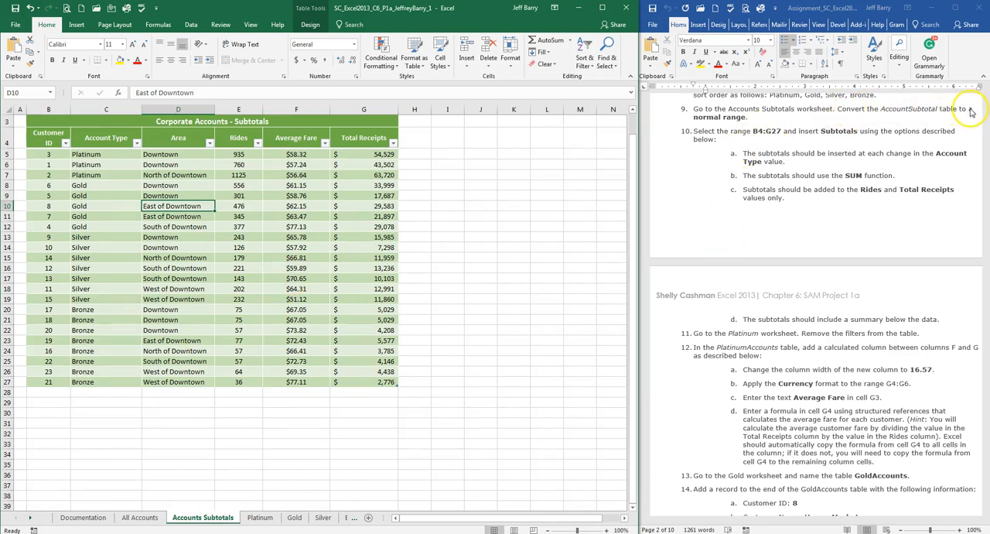
click(732, 117)
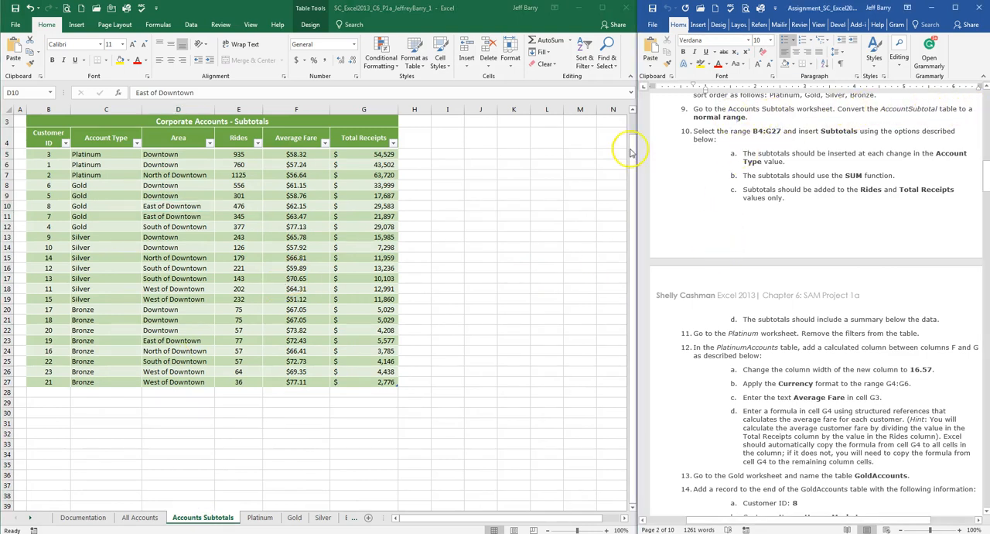
click(49, 140)
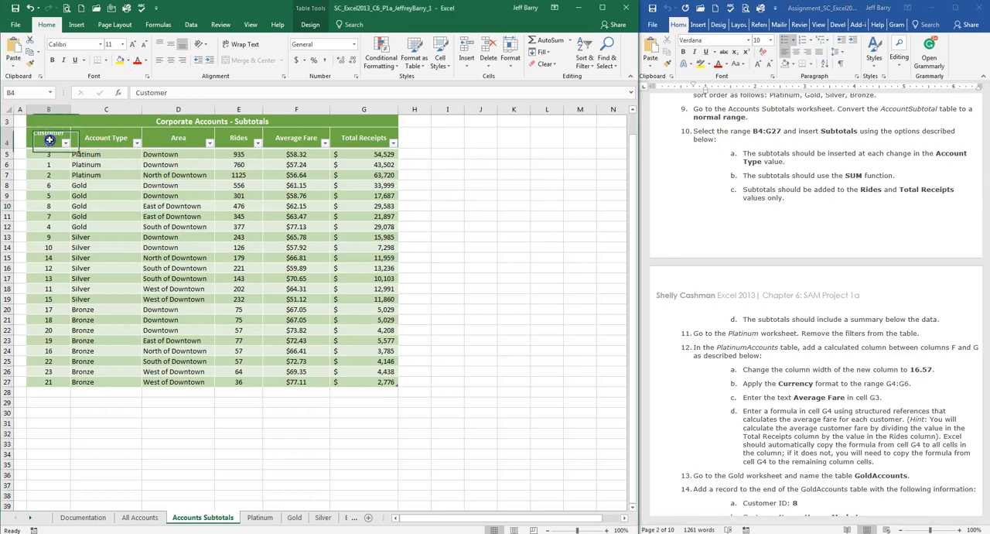
click(310, 25)
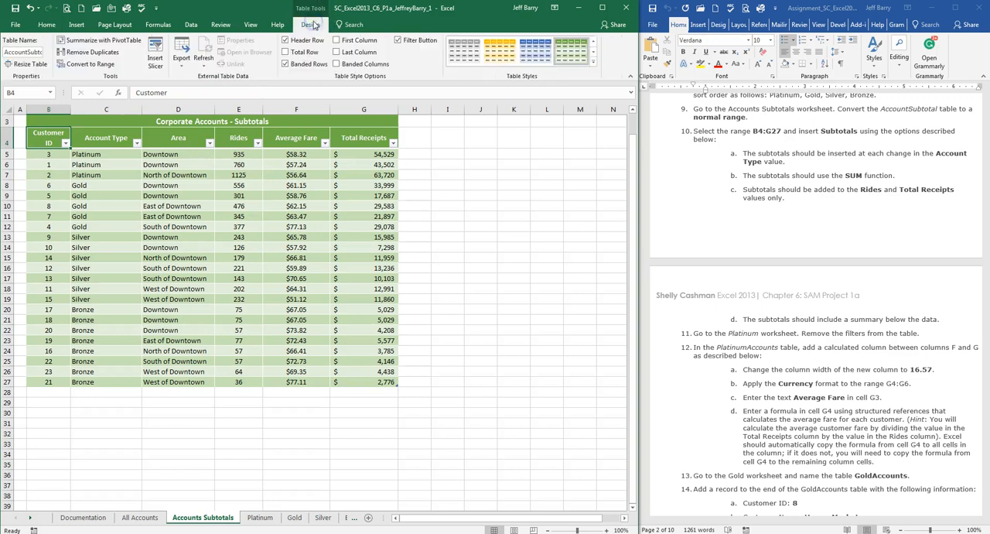
click(96, 68)
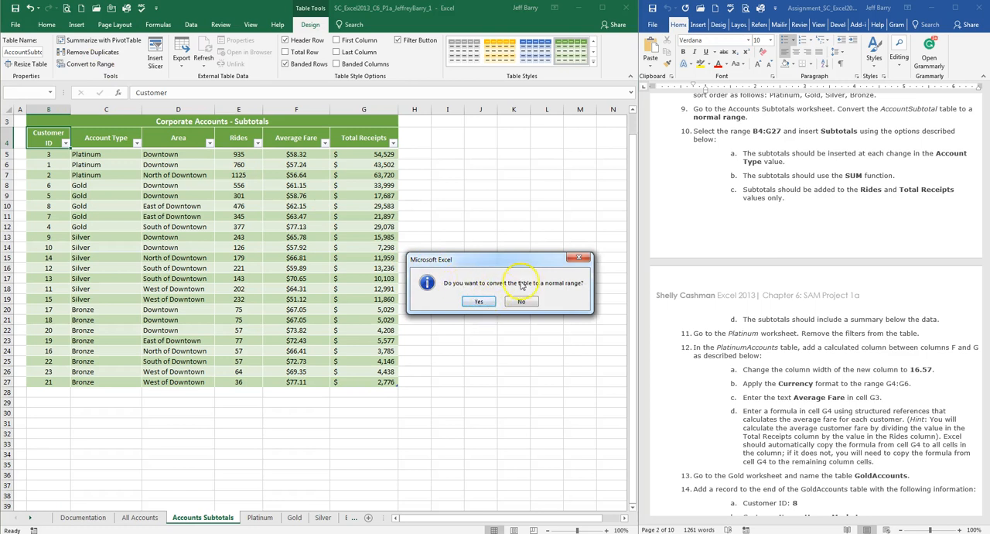
click(478, 302)
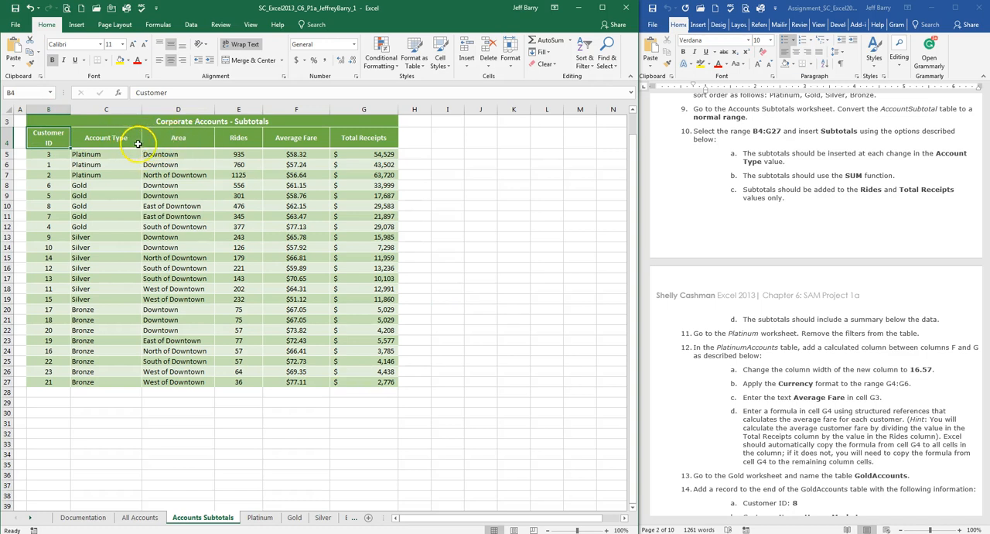
Step: Insert SUM subtotals in B4:G27 at each change in Account Type for Rides and Total Receipts, with a summary below the data
click(751, 116)
scroll(765, 137, down, 1)
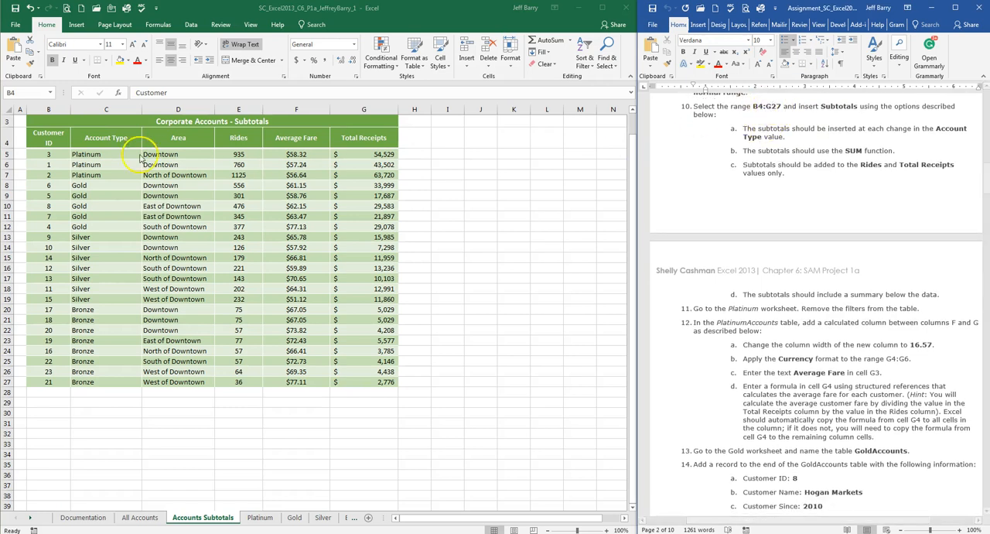
click(59, 143)
click(53, 154)
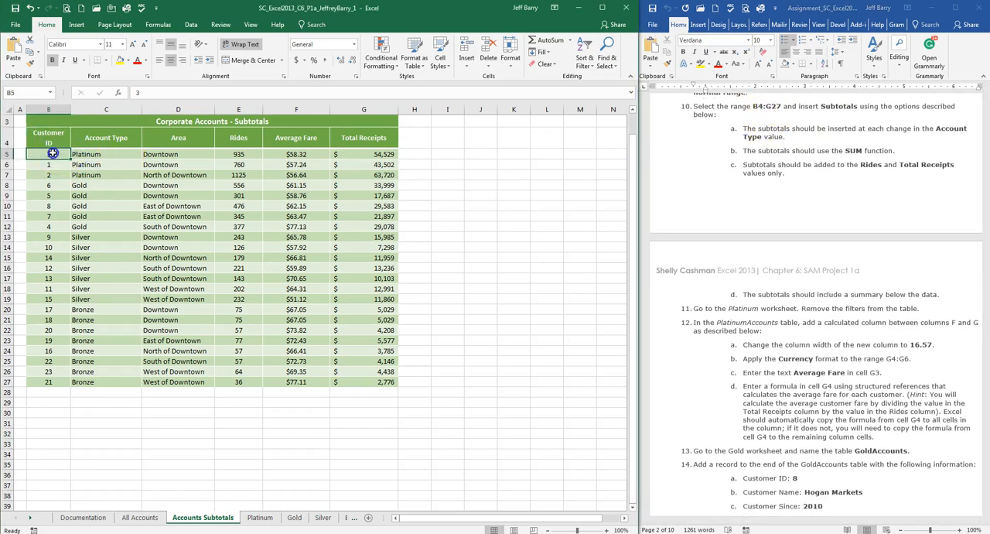
drag(48, 140, 354, 381)
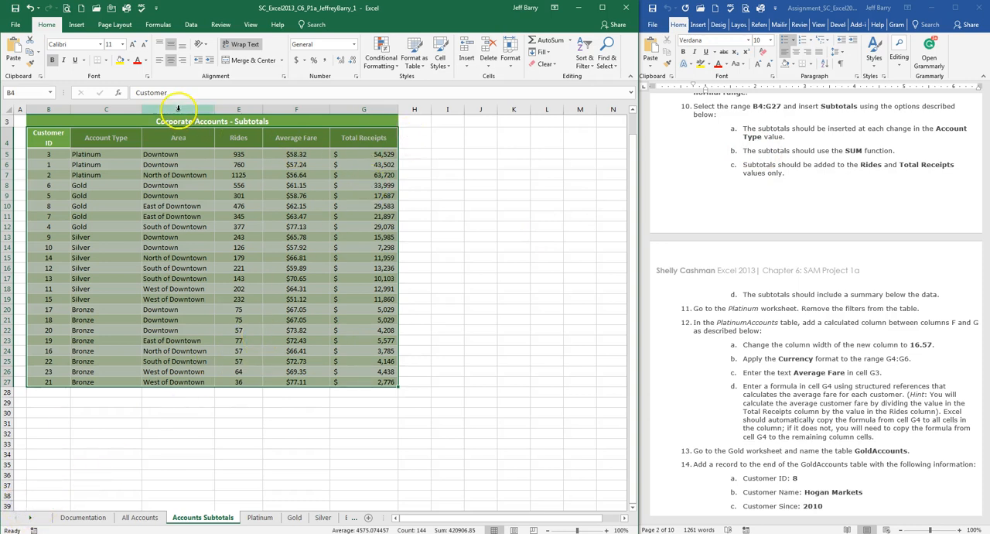
click(191, 24)
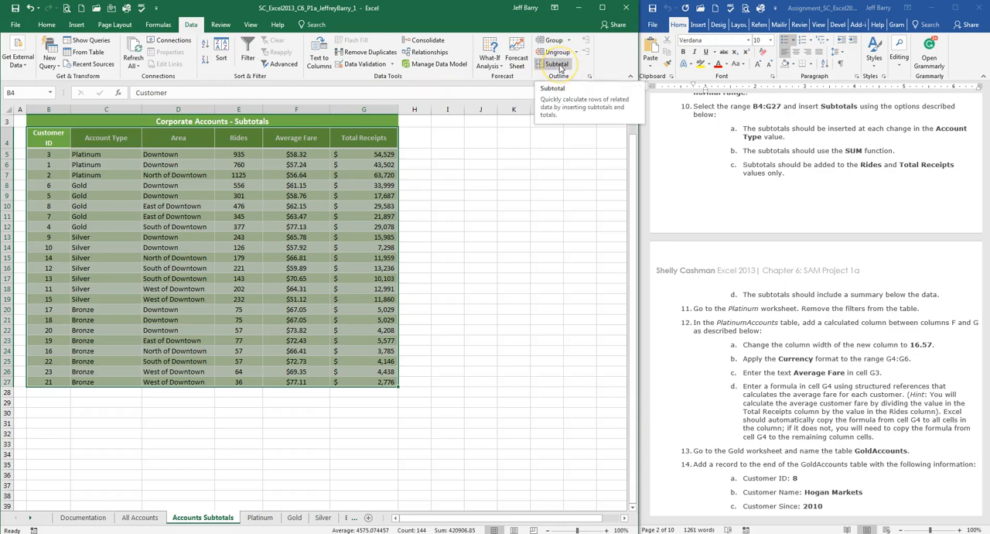
click(560, 67)
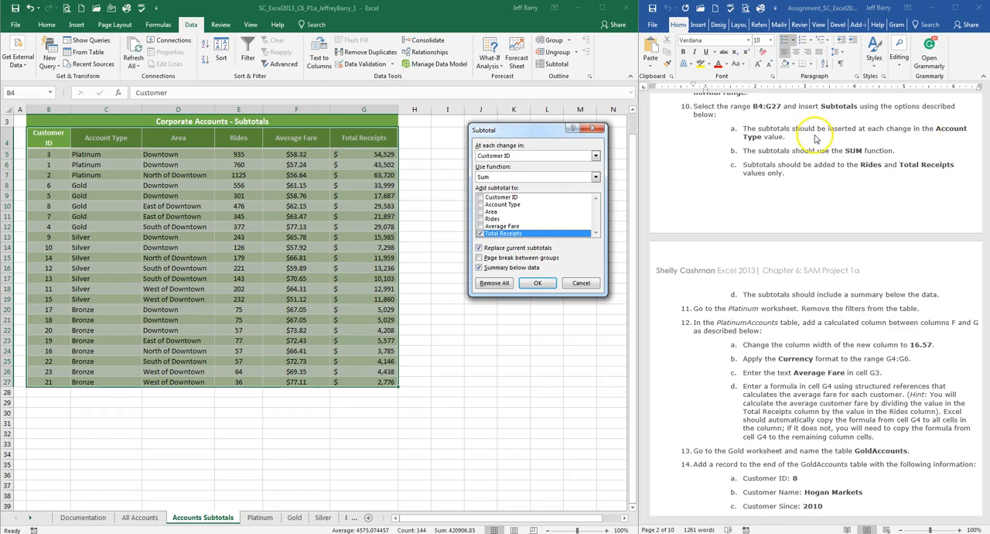
click(521, 157)
click(531, 171)
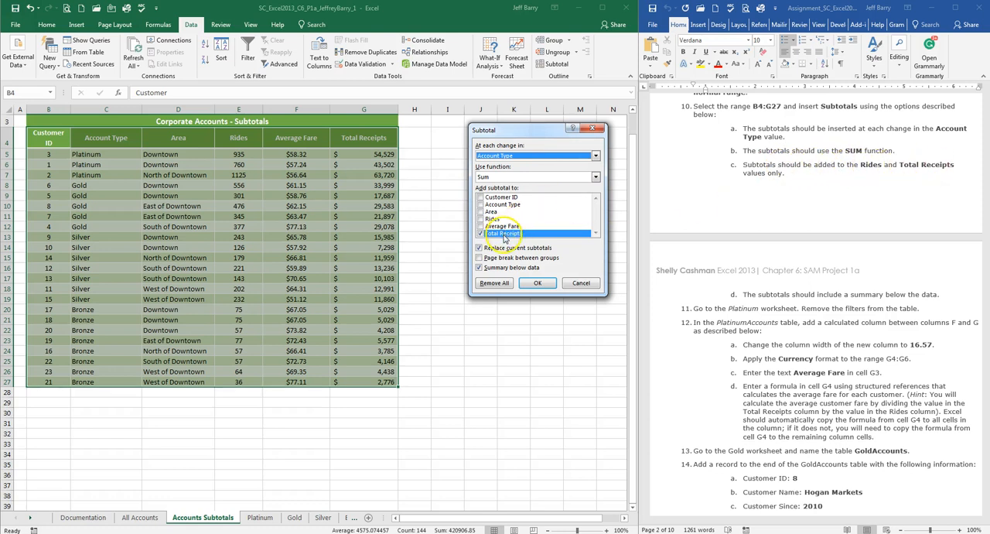
click(480, 219)
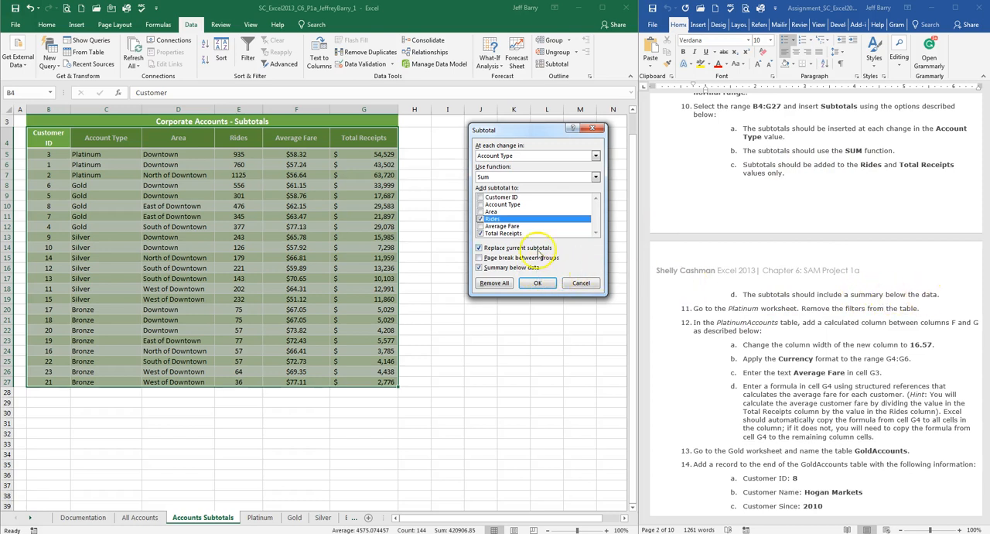
click(536, 283)
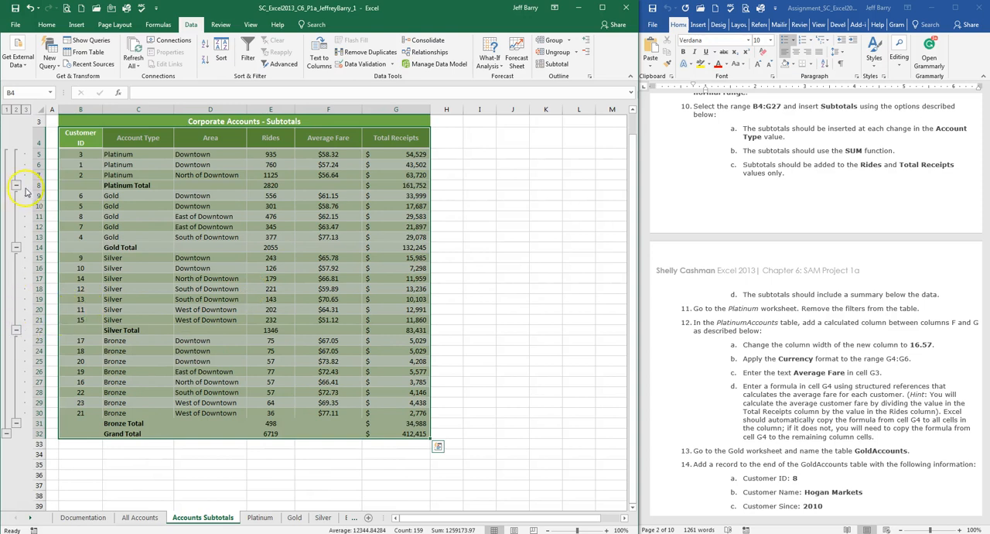
Step: Check the Platinum Total row's subtotals for Rides and Total Receipts against instruction 10 in the assignment document
click(122, 185)
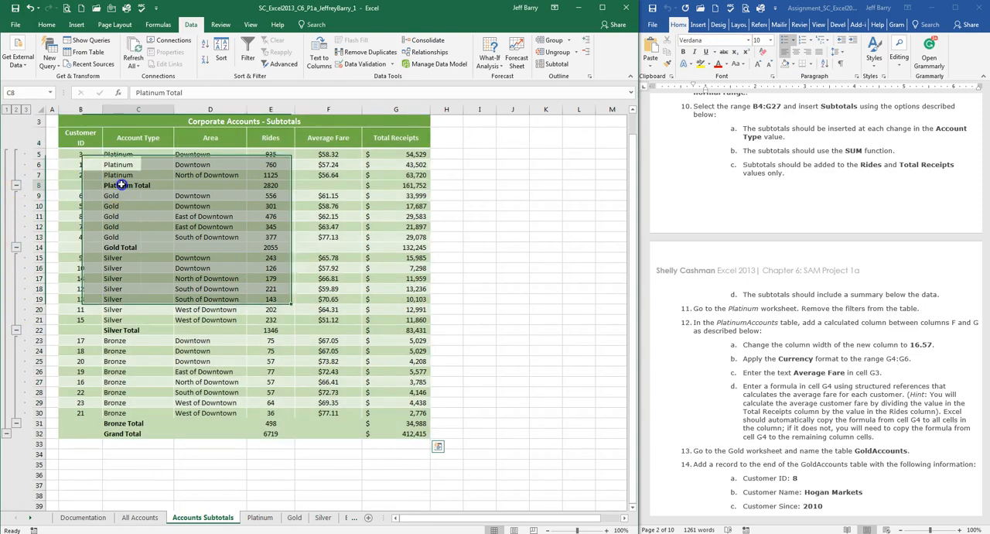
click(278, 185)
click(409, 185)
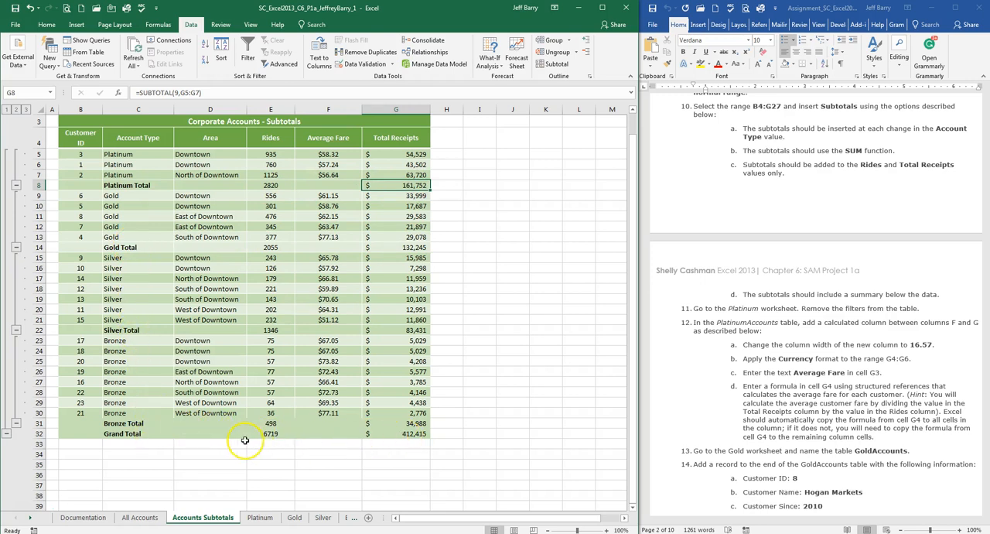
click(814, 194)
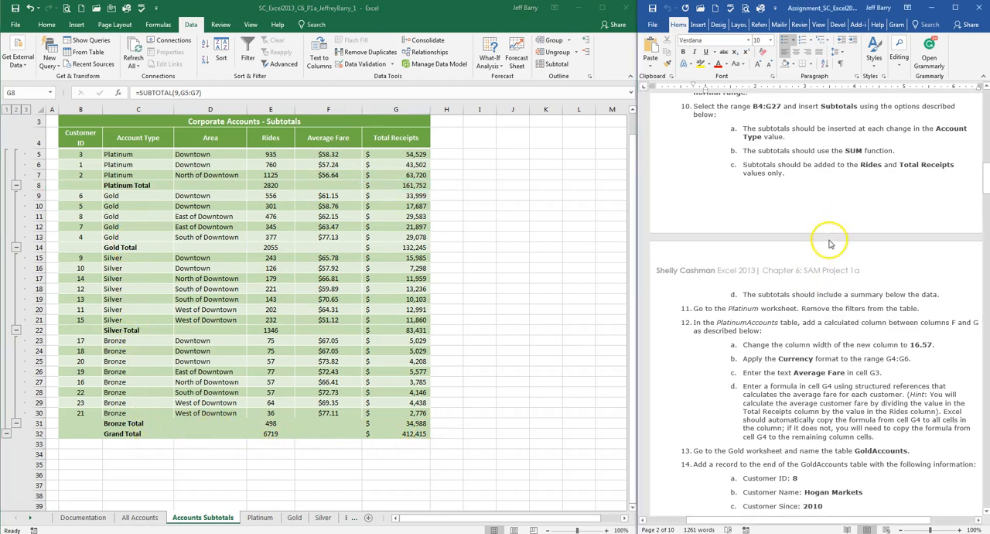
Step: Follow instruction 11 by removing the Area filter from the table on the Platinum worksheet
scroll(827, 224, down, 2)
scroll(830, 240, down, 3)
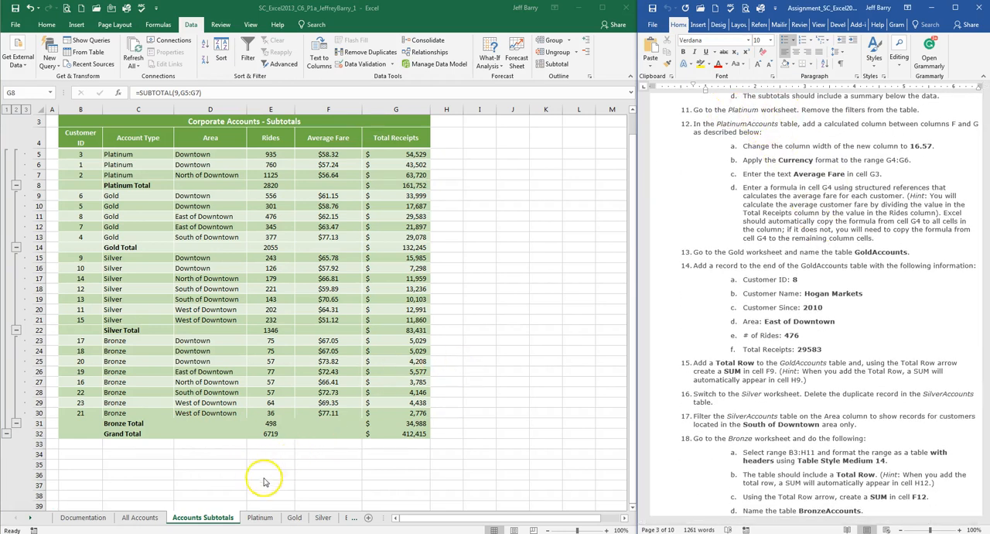
click(260, 517)
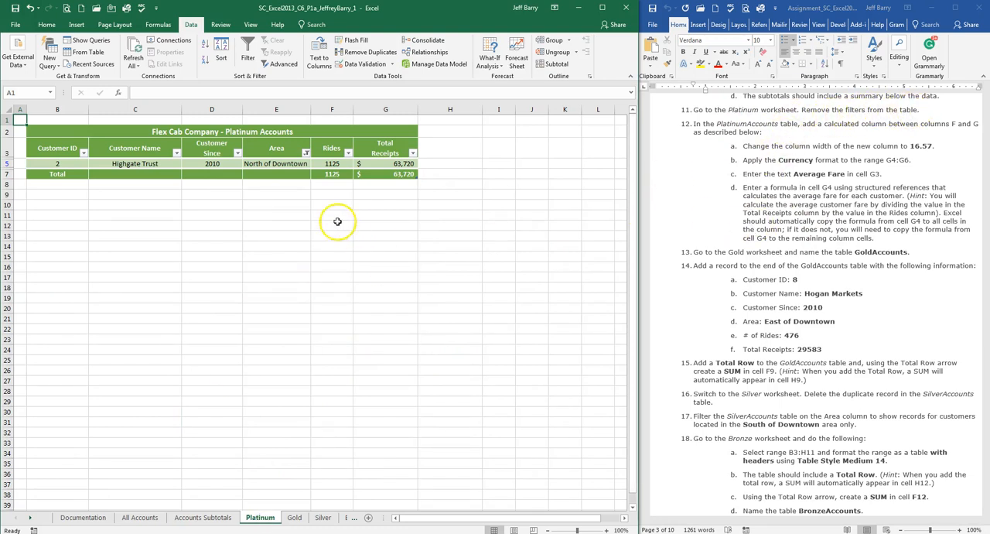
click(307, 153)
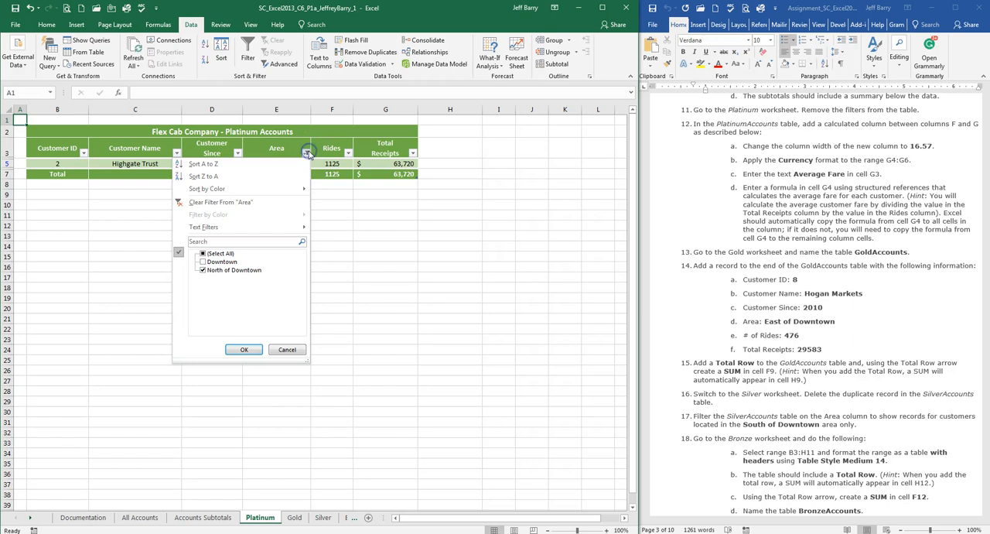
click(246, 206)
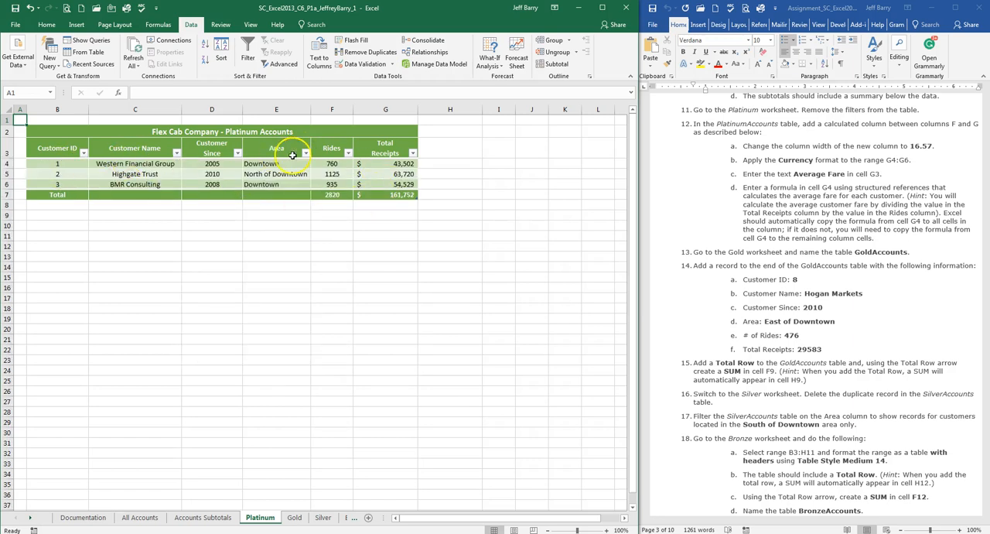
Step: Insert a new column between columns F and G on the Platinum worksheet and set its width to 16.57
click(799, 145)
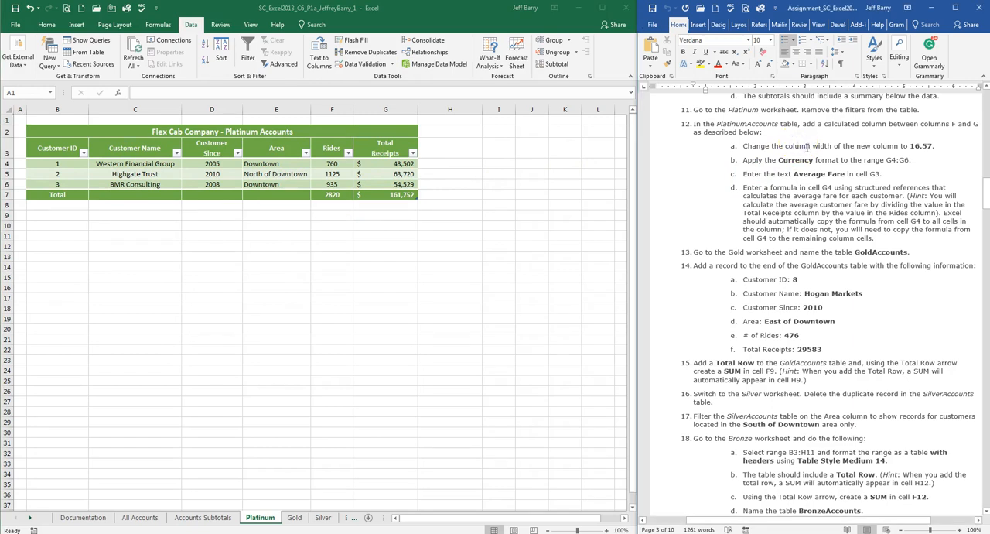
scroll(809, 147, down, 1)
click(771, 116)
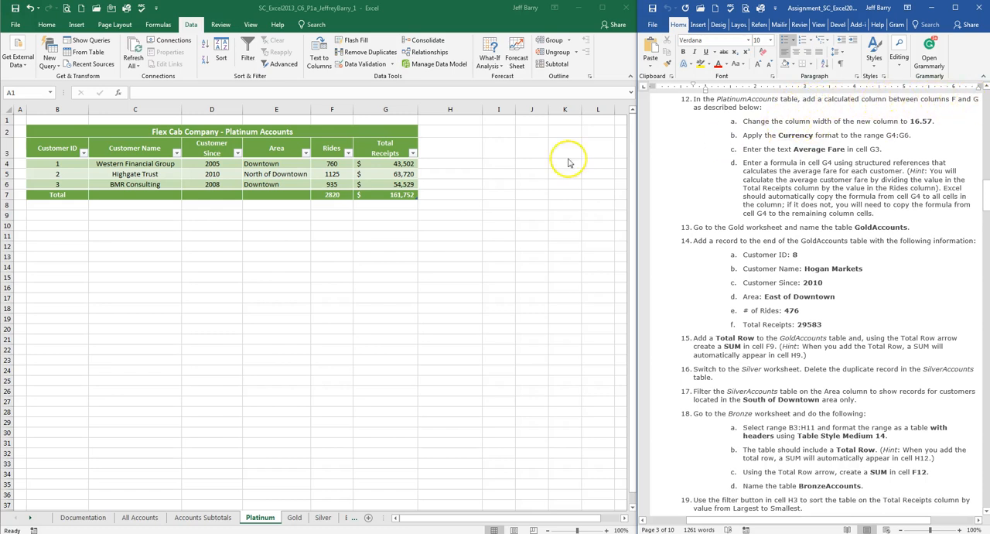
click(375, 109)
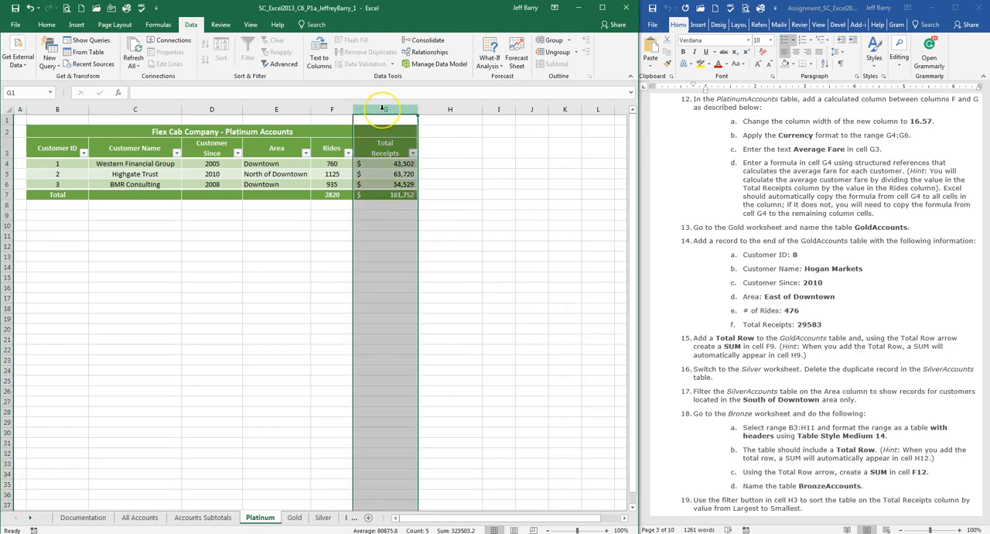
right_click(382, 111)
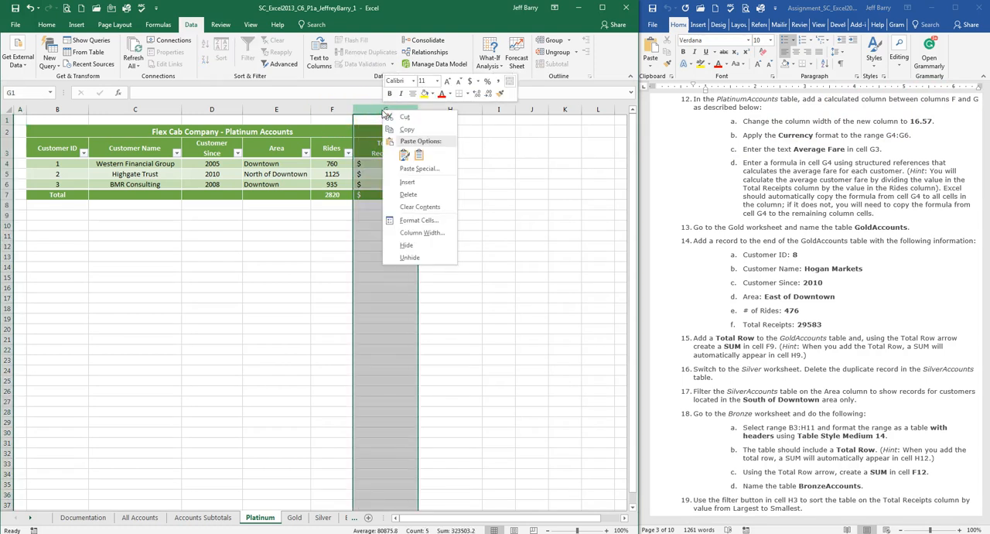
click(407, 181)
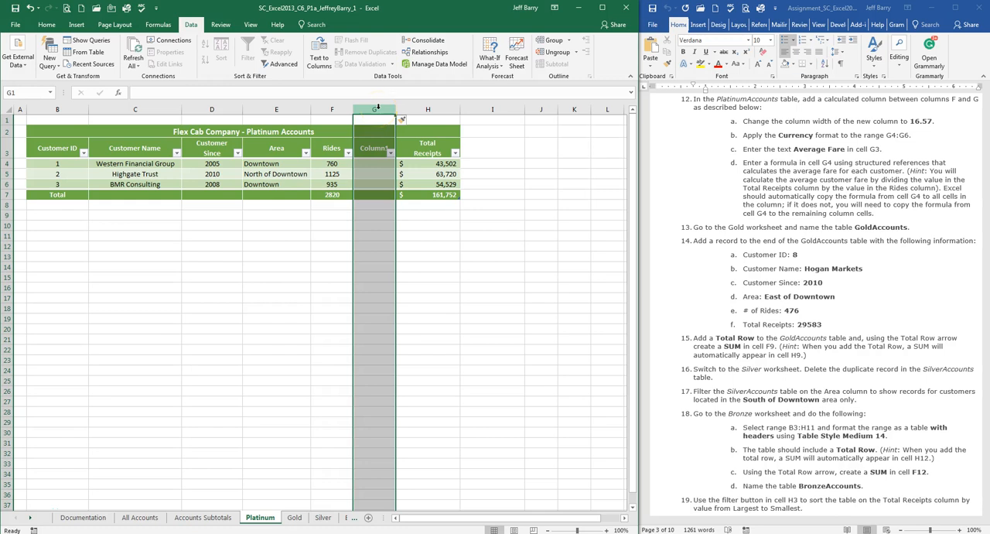
right_click(378, 107)
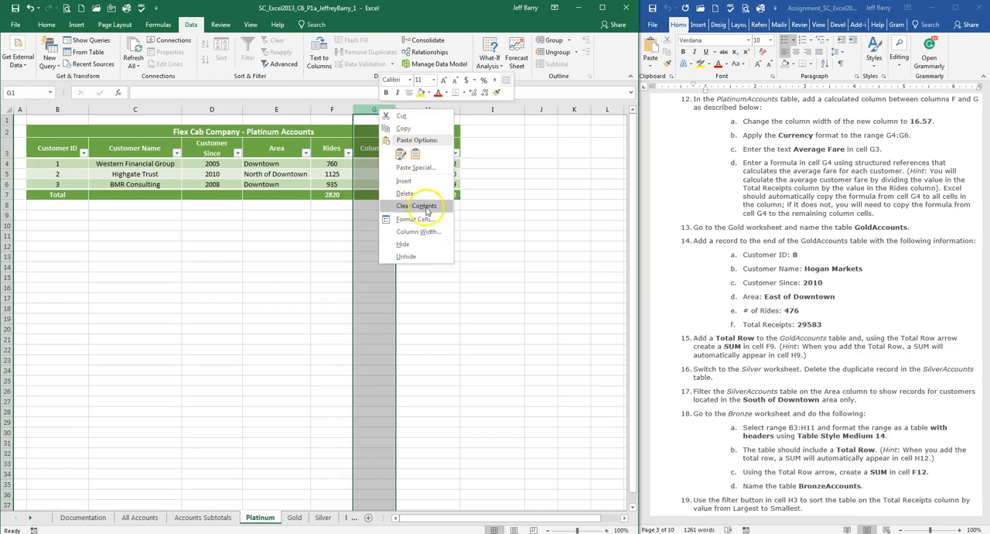
click(431, 231)
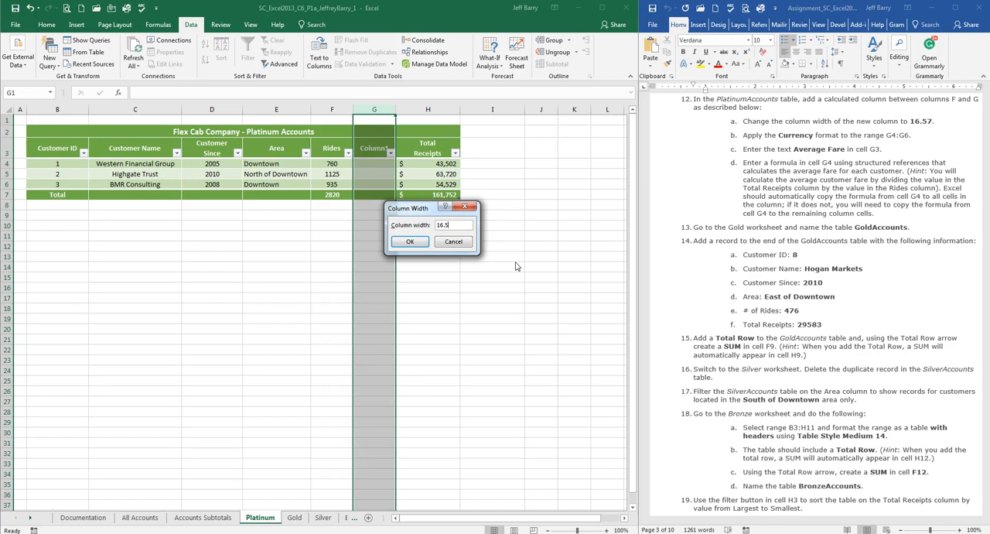
key(Return)
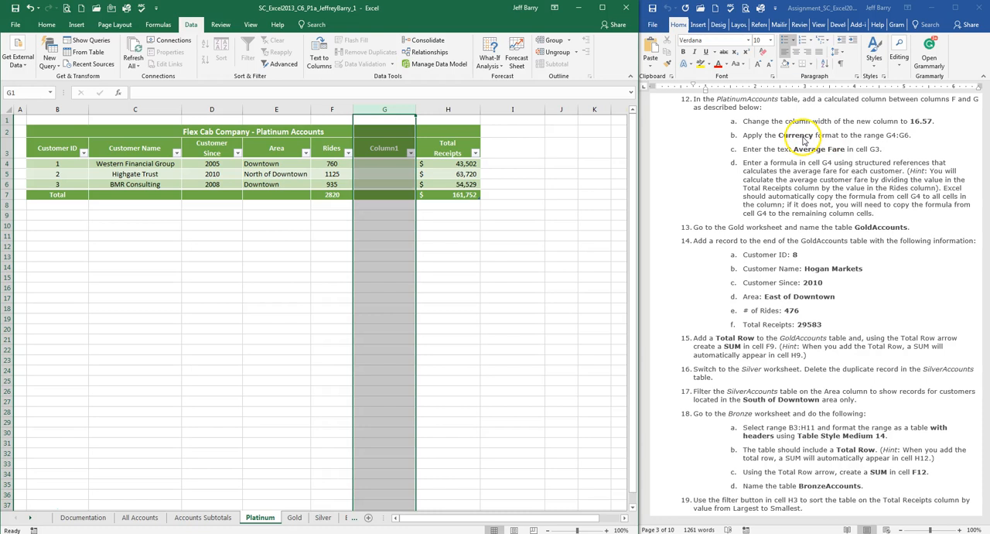
Step: Apply the Currency format to the range G4:G6 in the new column
click(391, 163)
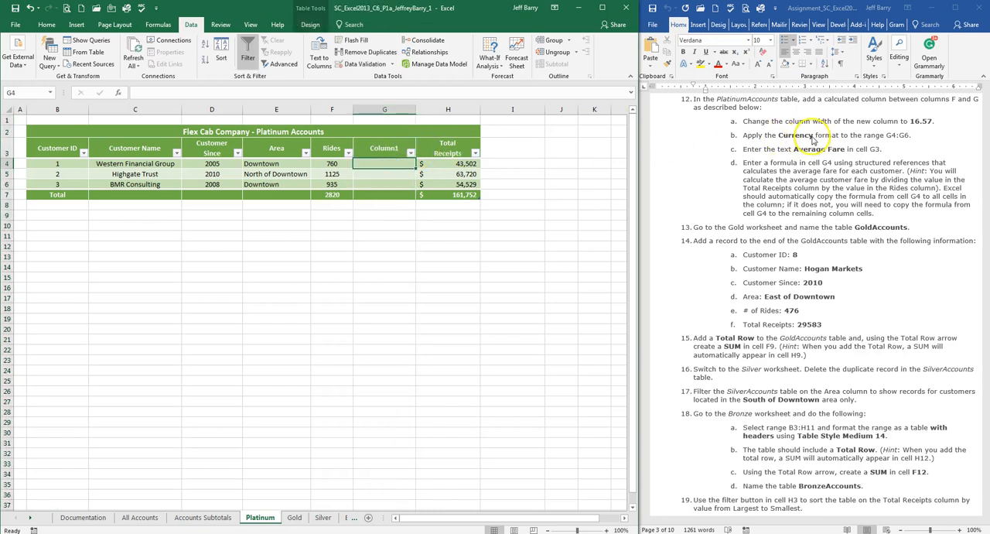
drag(393, 165, 389, 183)
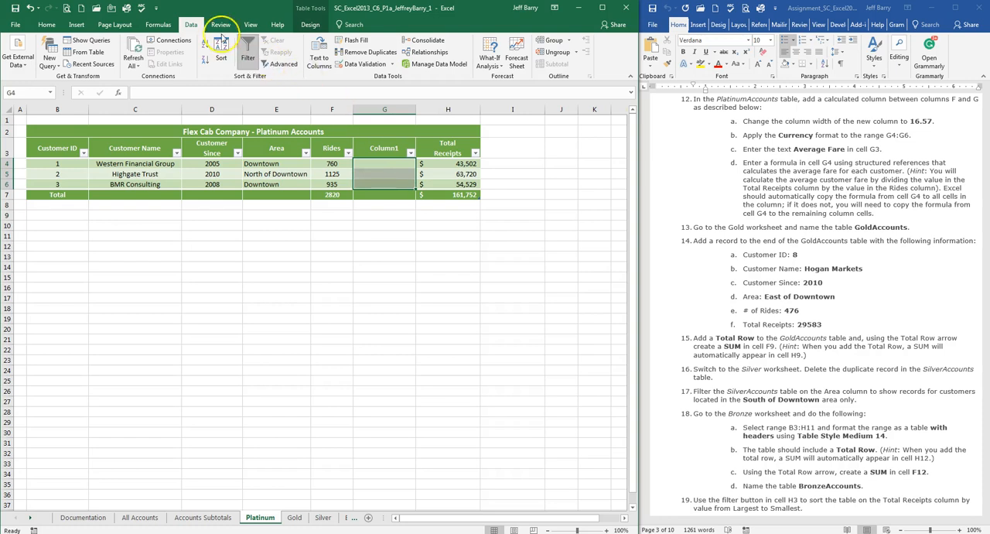
click(46, 24)
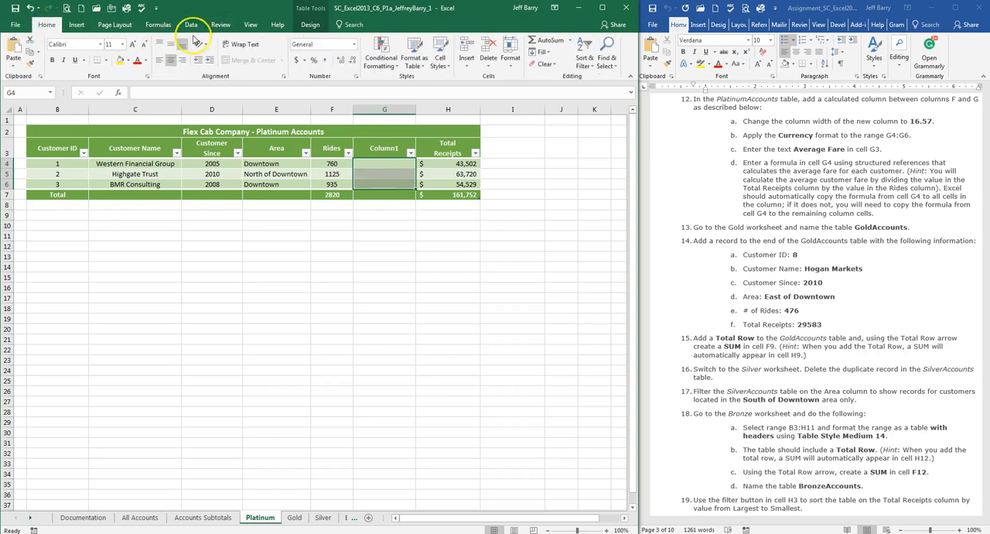
click(354, 44)
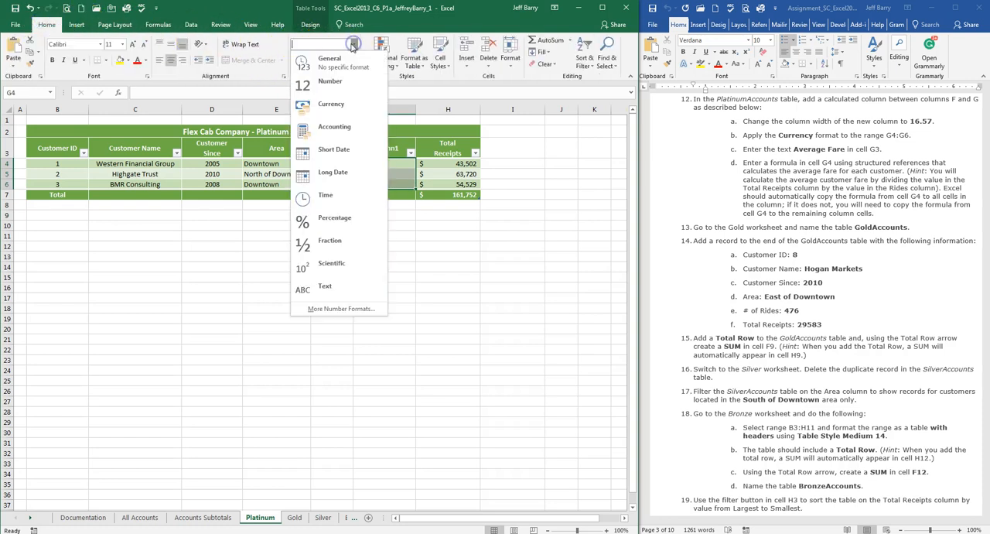
click(323, 105)
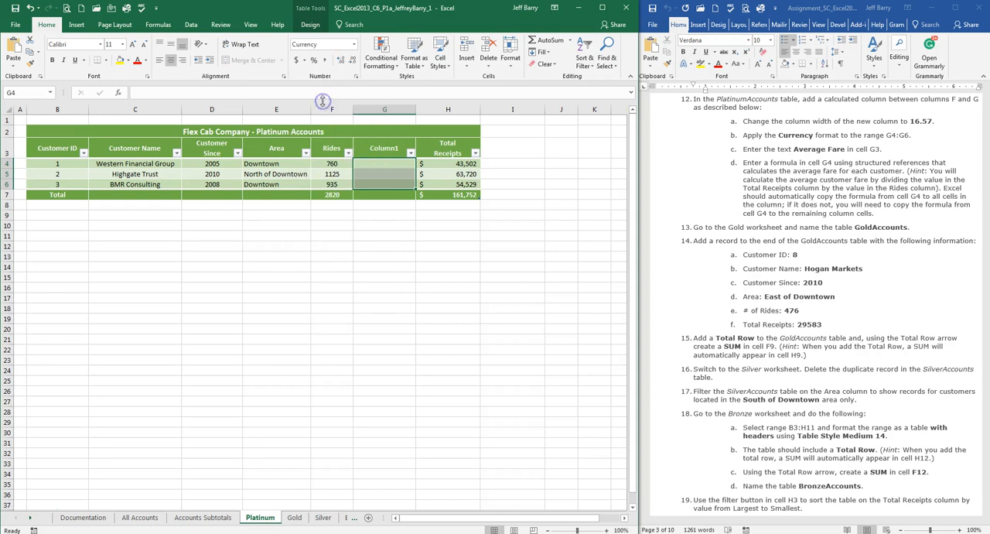
Step: Enter the column header Average Fare in cell G3
click(396, 154)
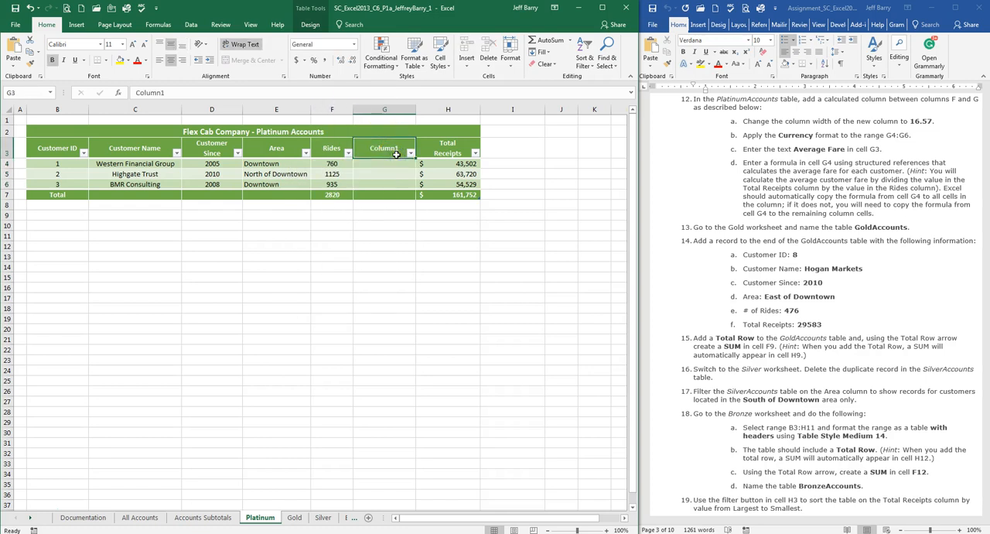
text(Average Fare)
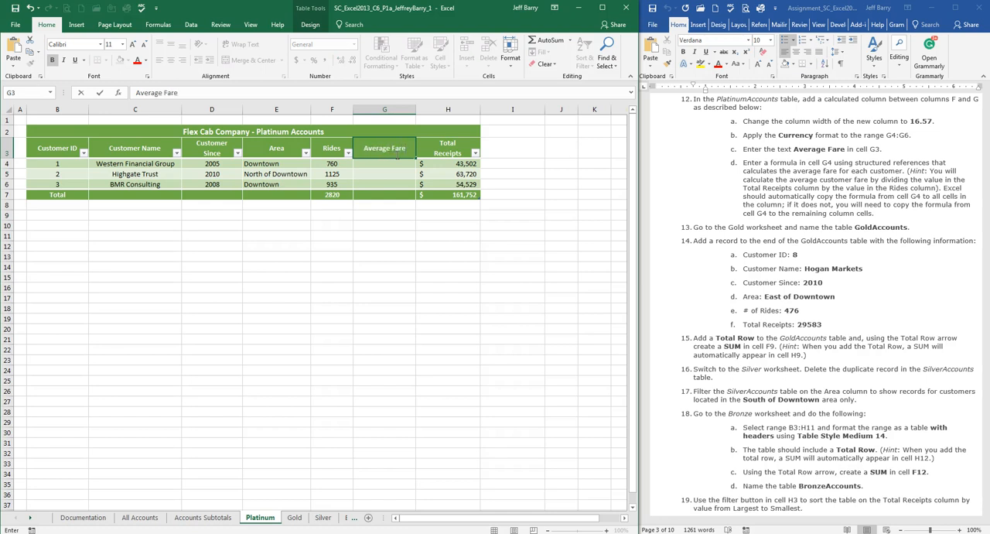
key(Return)
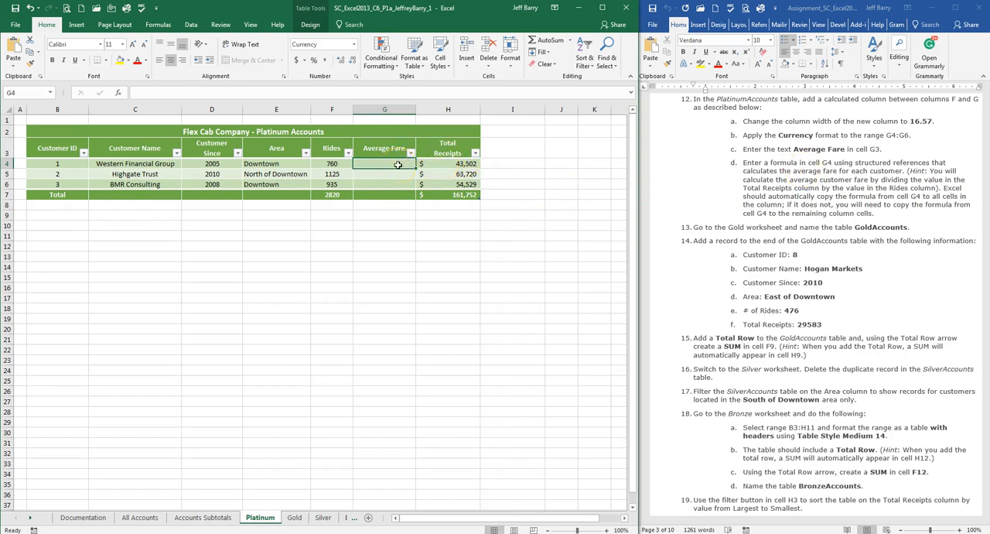
text(=)
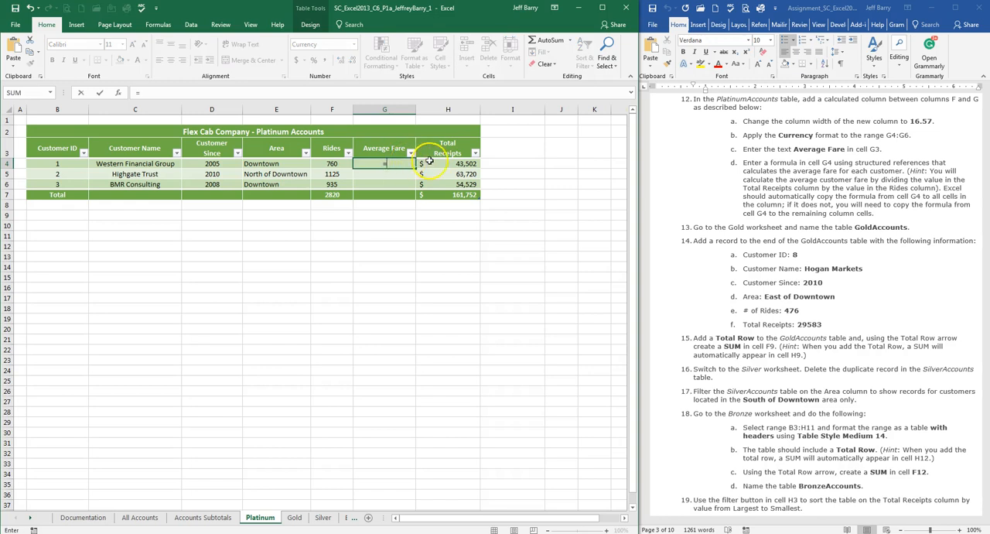
click(458, 164)
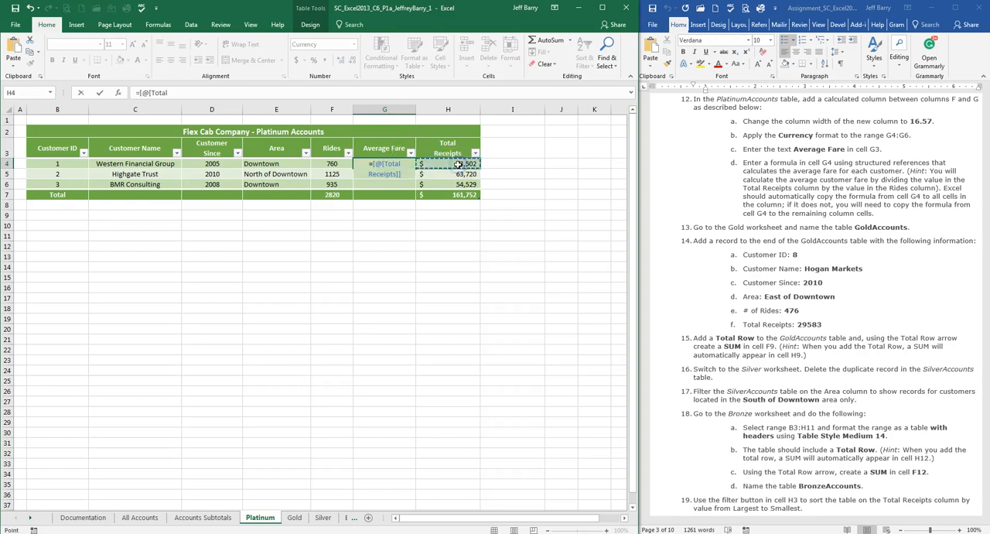
text(/)
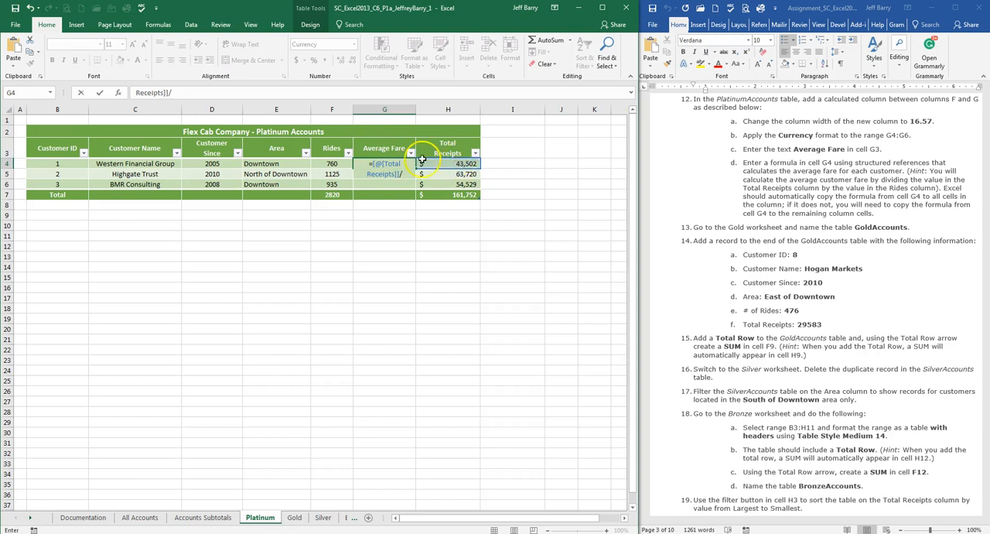
click(332, 165)
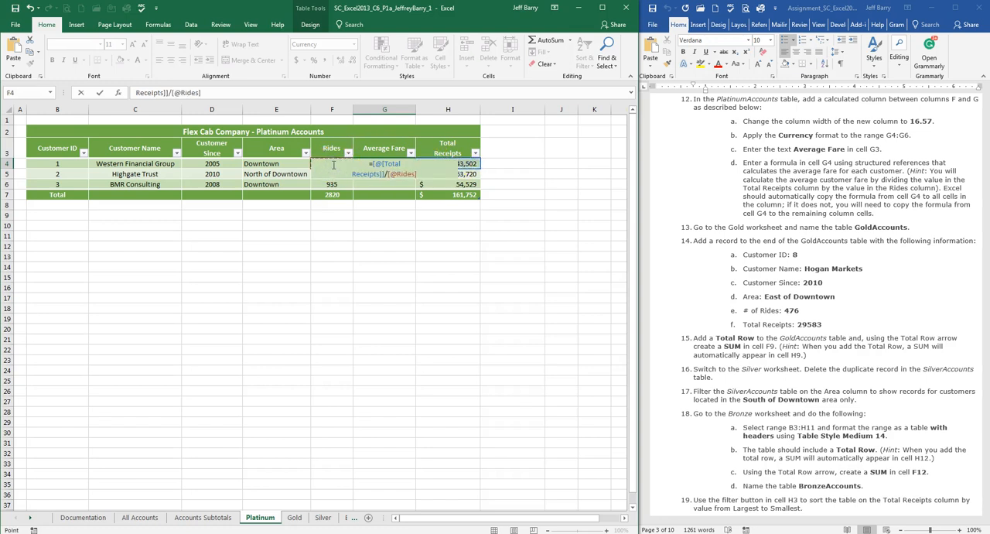
key(Return)
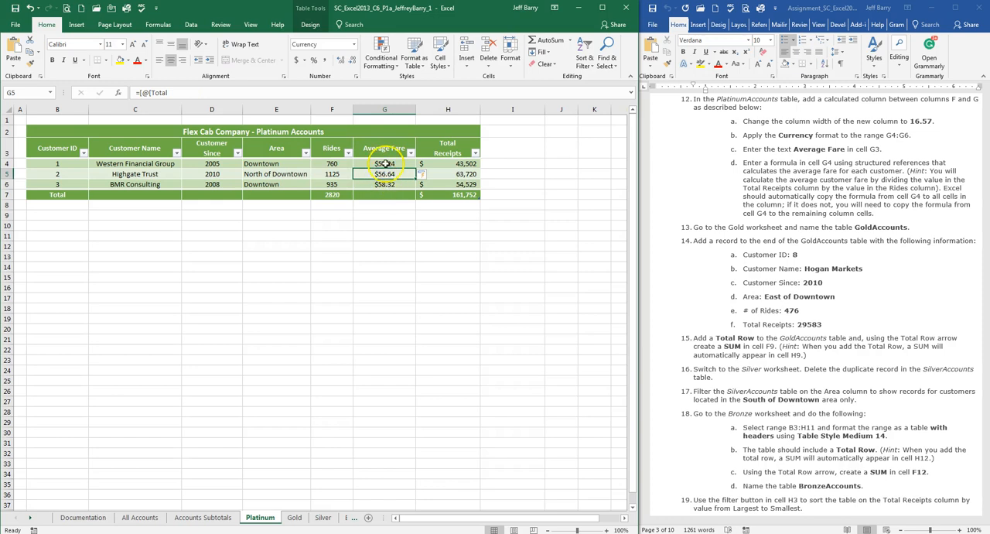
Step: Follow instruction 13 by naming the table on the Gold worksheet GoldAccounts
click(860, 171)
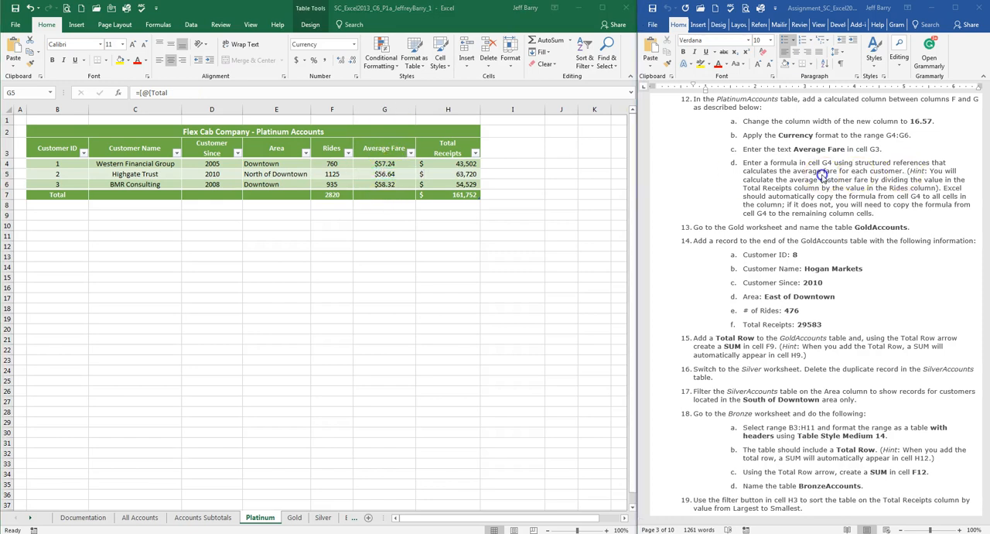
scroll(824, 175, down, 3)
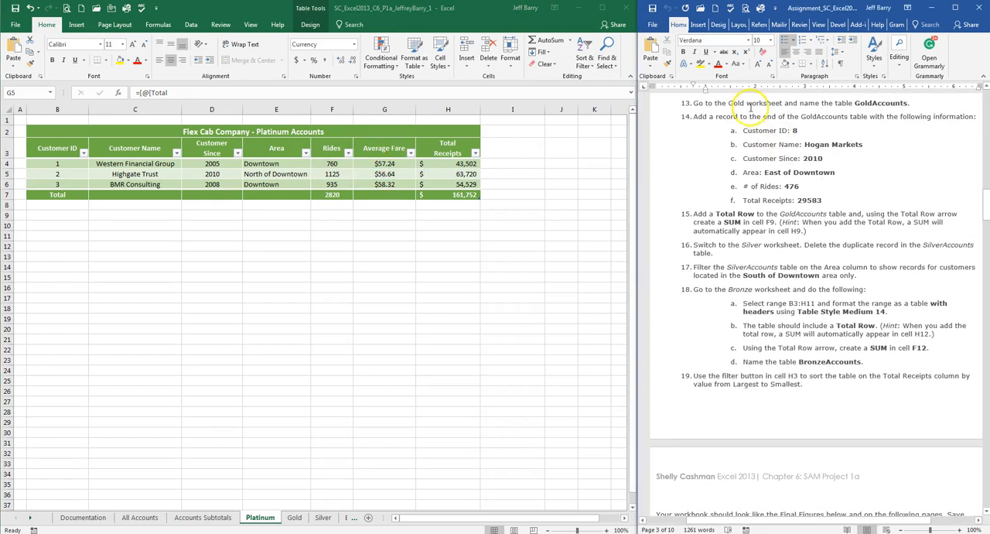
click(296, 516)
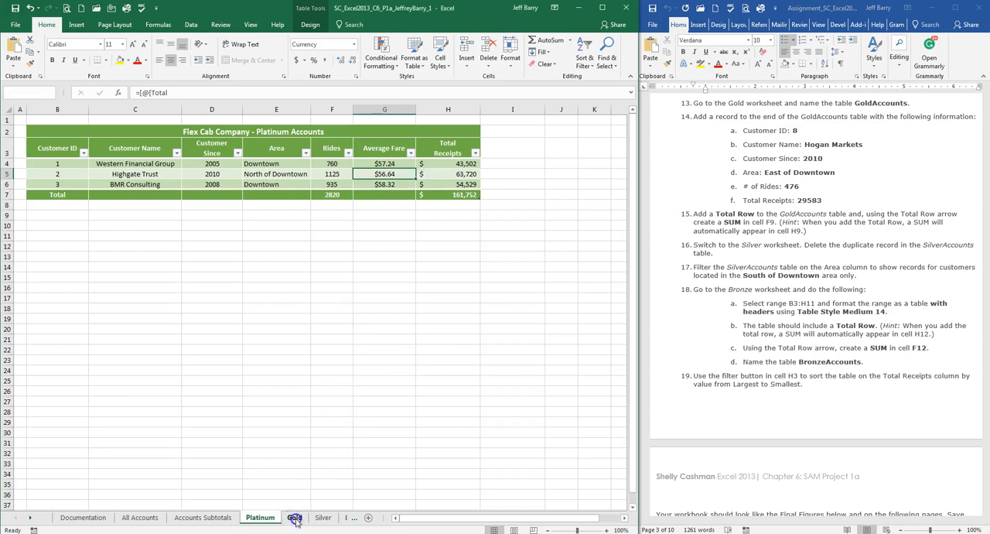
click(294, 517)
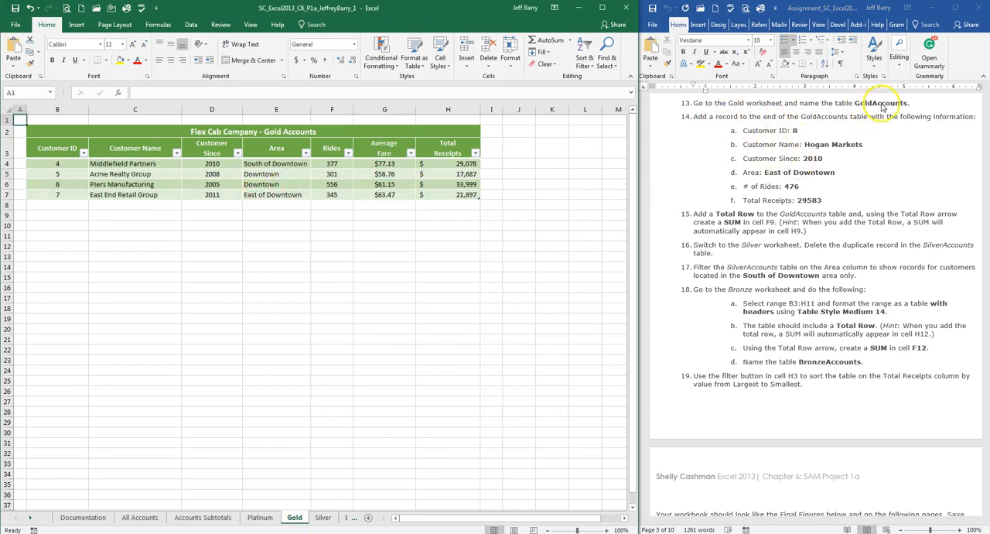
click(129, 149)
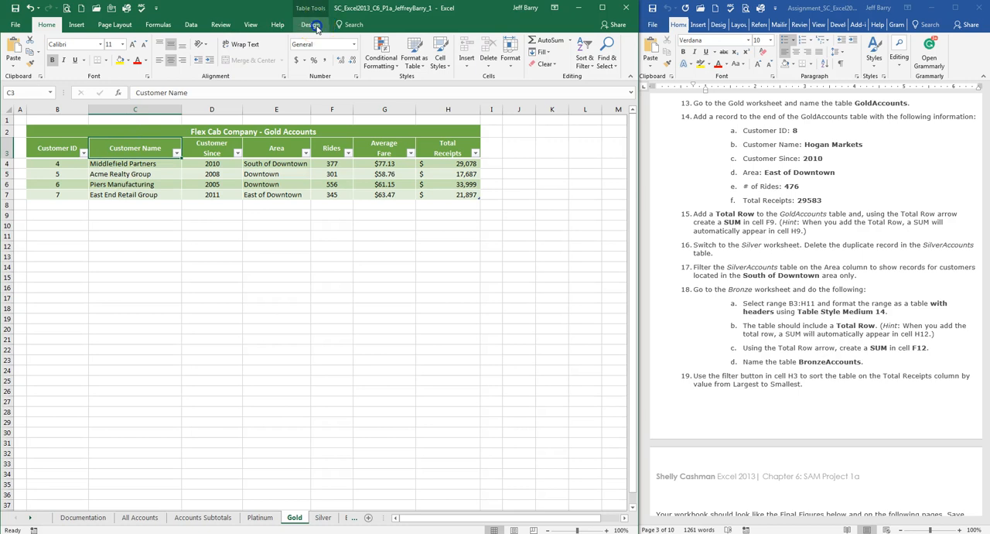
click(314, 24)
click(32, 53)
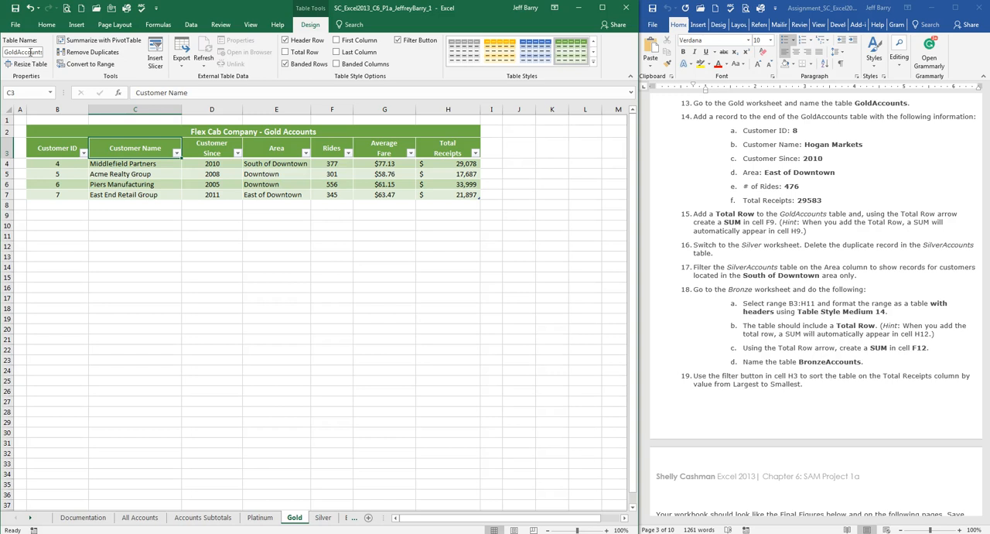
click(258, 217)
click(248, 175)
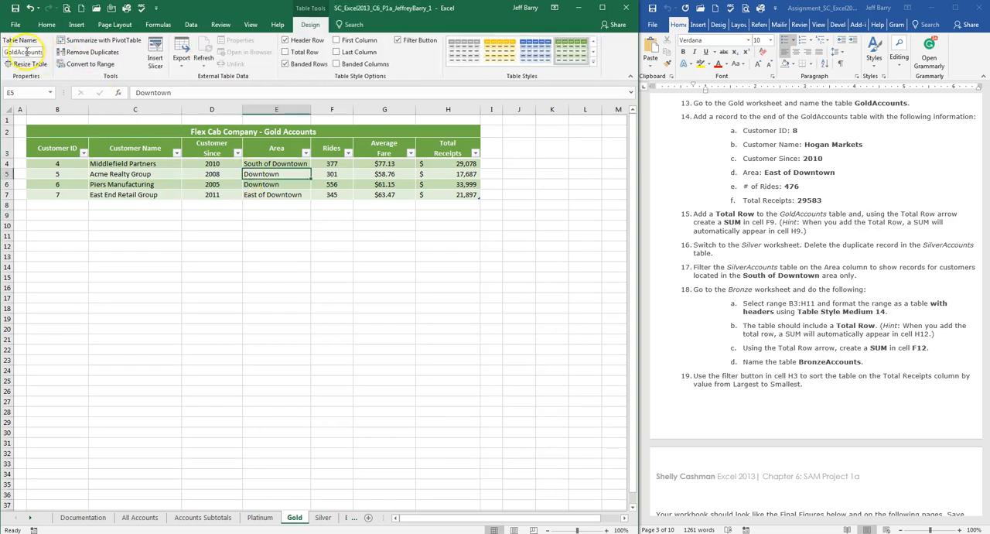
click(205, 224)
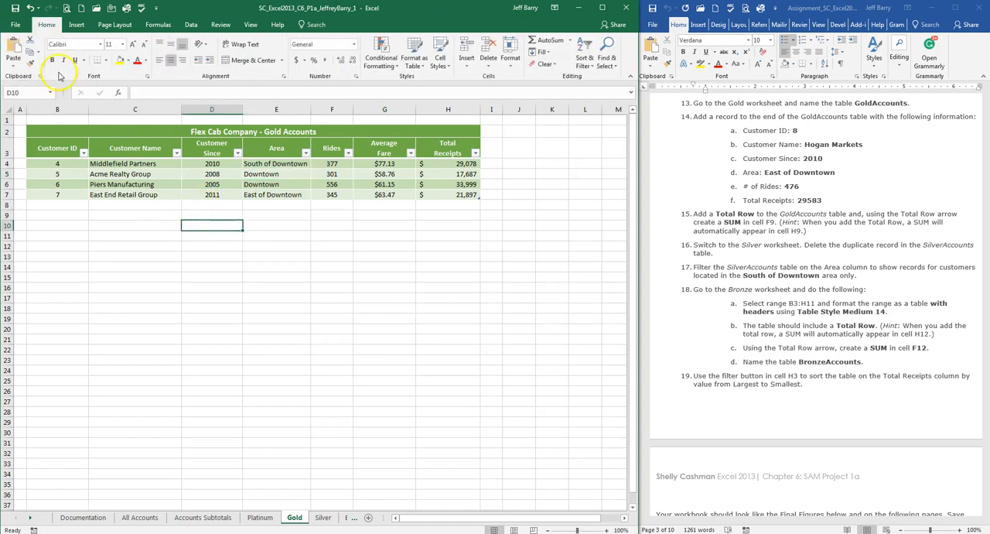
click(209, 173)
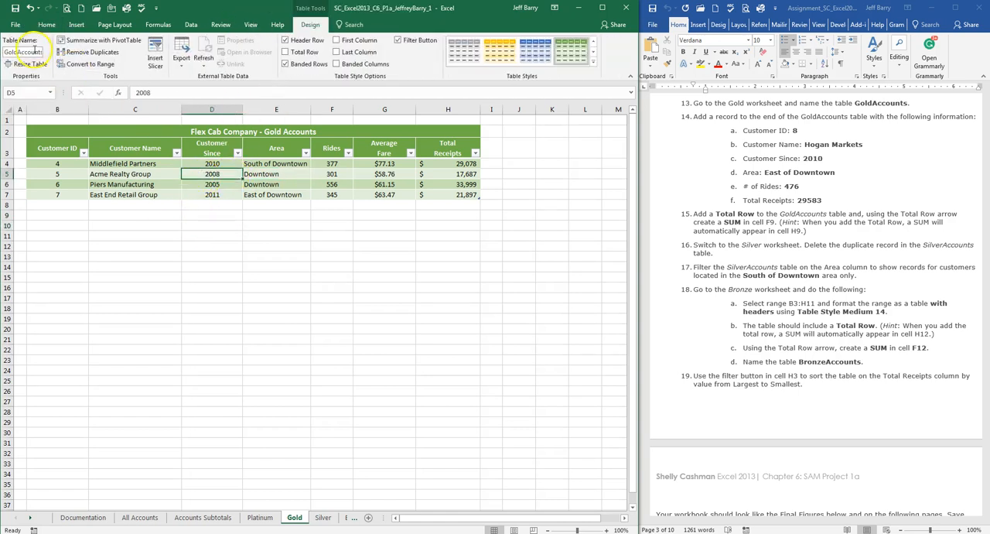
click(833, 125)
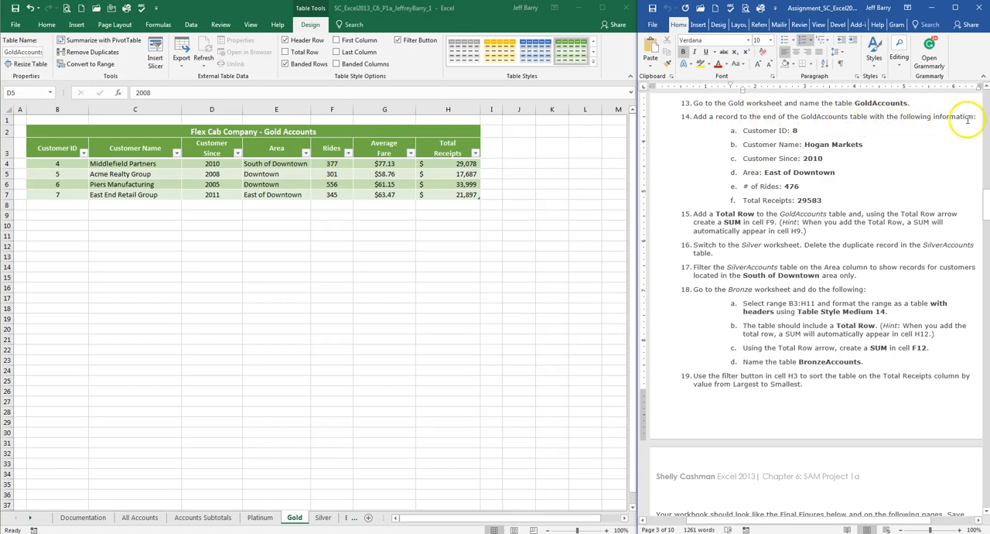
Step: Insert a new table row below the last record of the GoldAccounts table, East End Retail Group
click(56, 205)
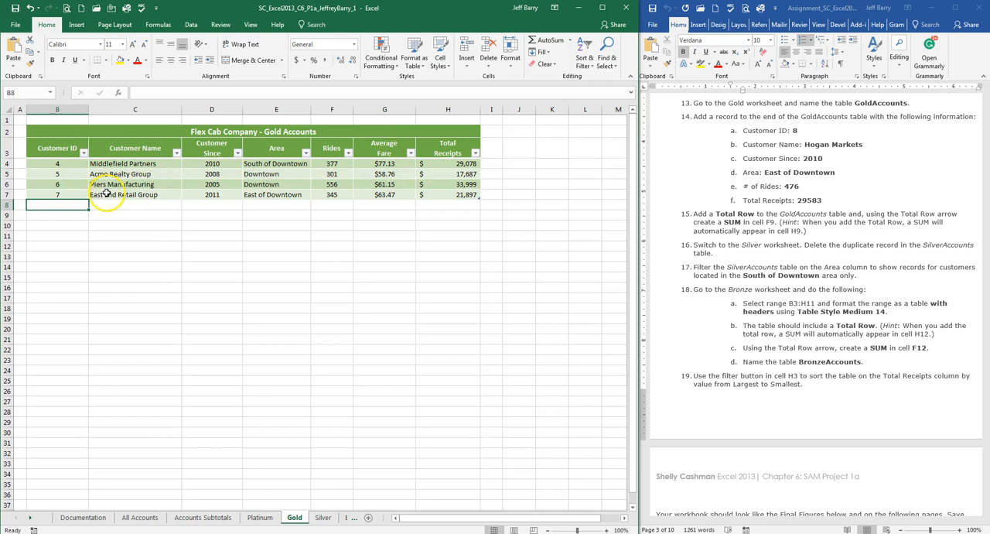
click(70, 194)
click(69, 203)
click(64, 194)
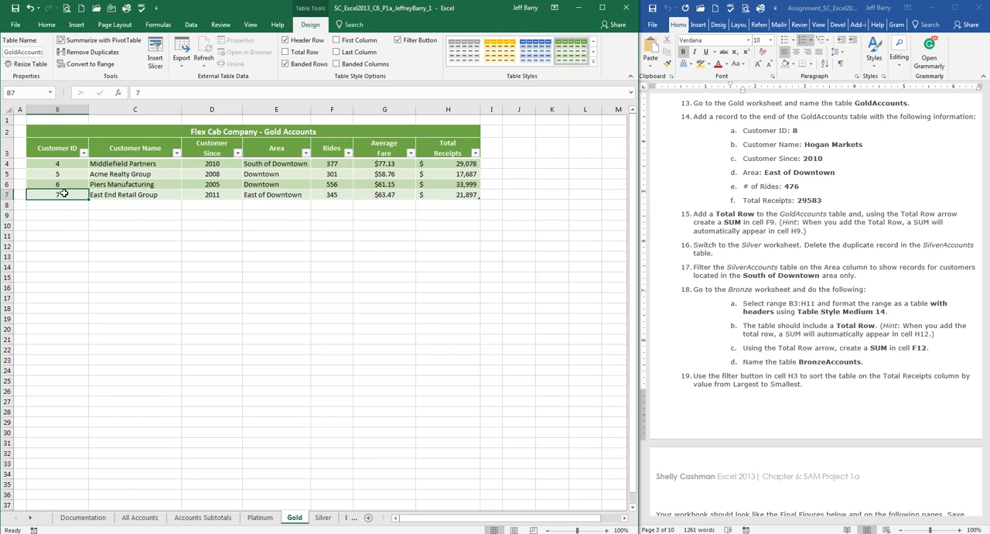
right_click(65, 194)
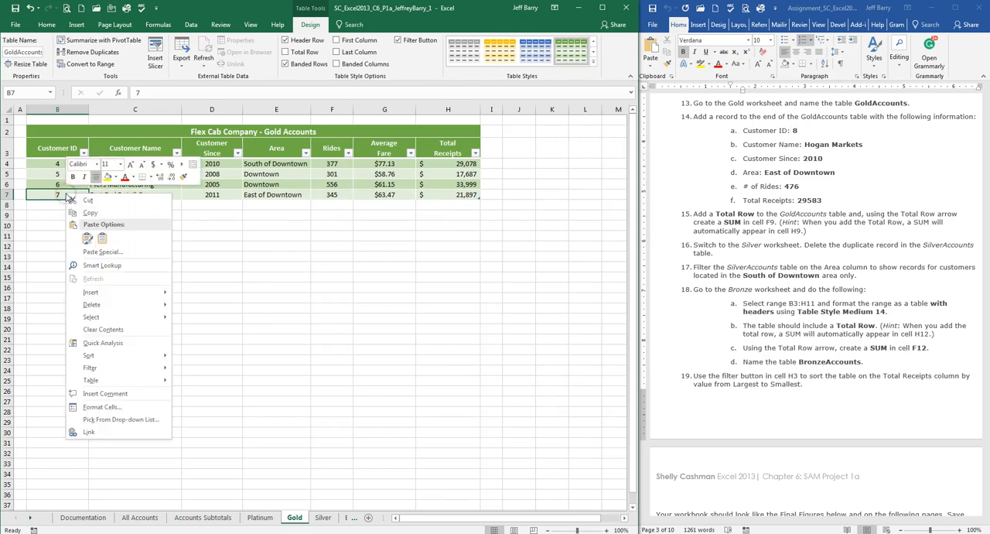
mouse_move(161, 296)
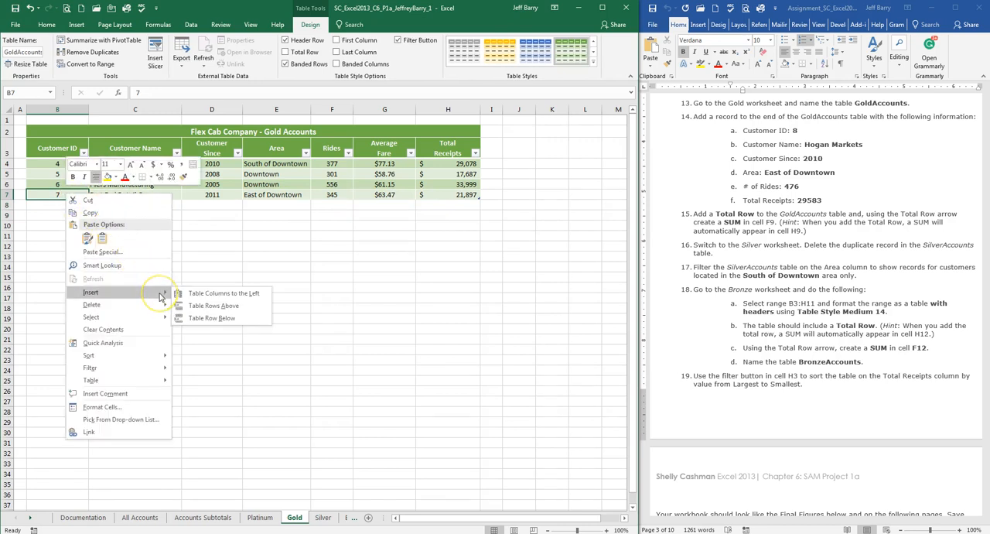
click(225, 324)
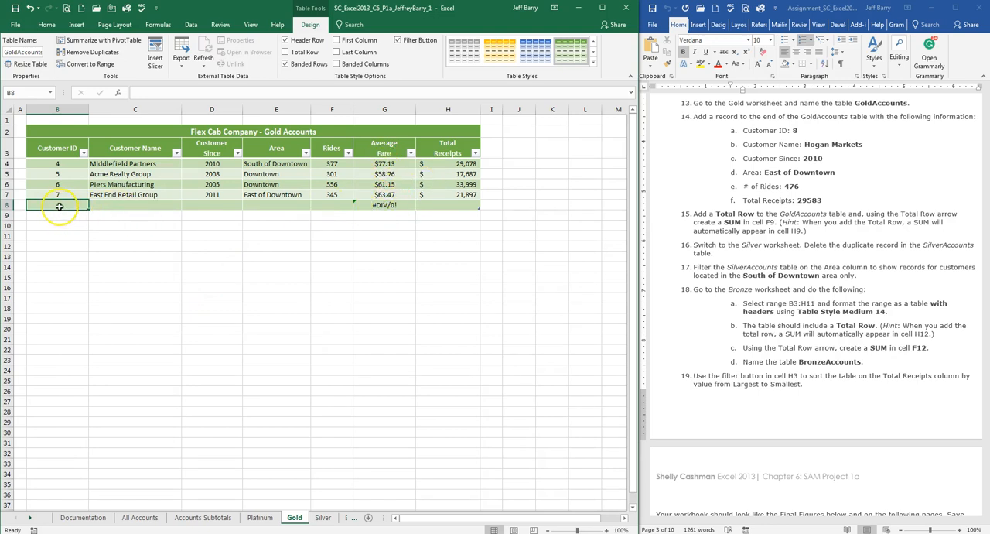
Step: Fill the new record's customer ID, then Hogan Markets as customer name, 2010 as customer since and East of Downtown as area
key(Tab)
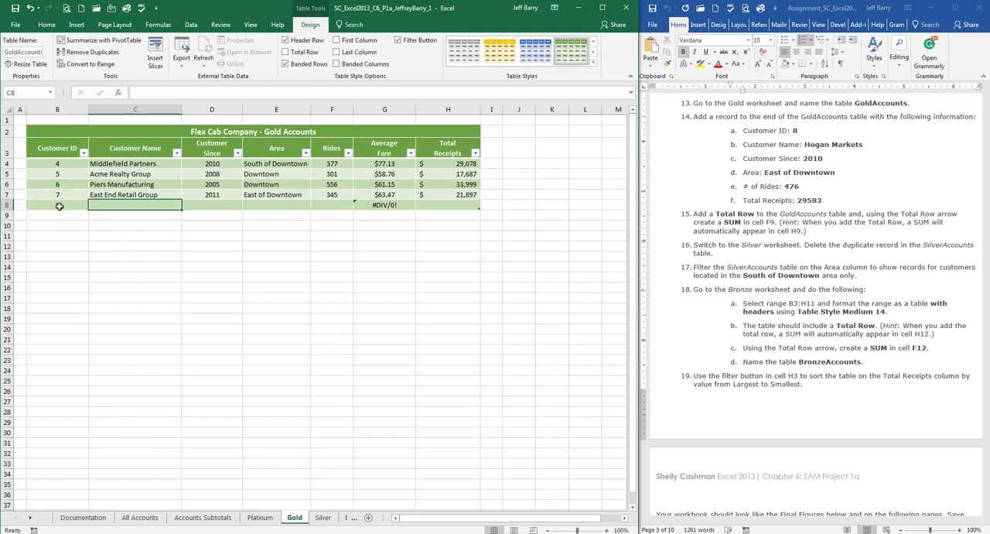
text(Hogan Mar)
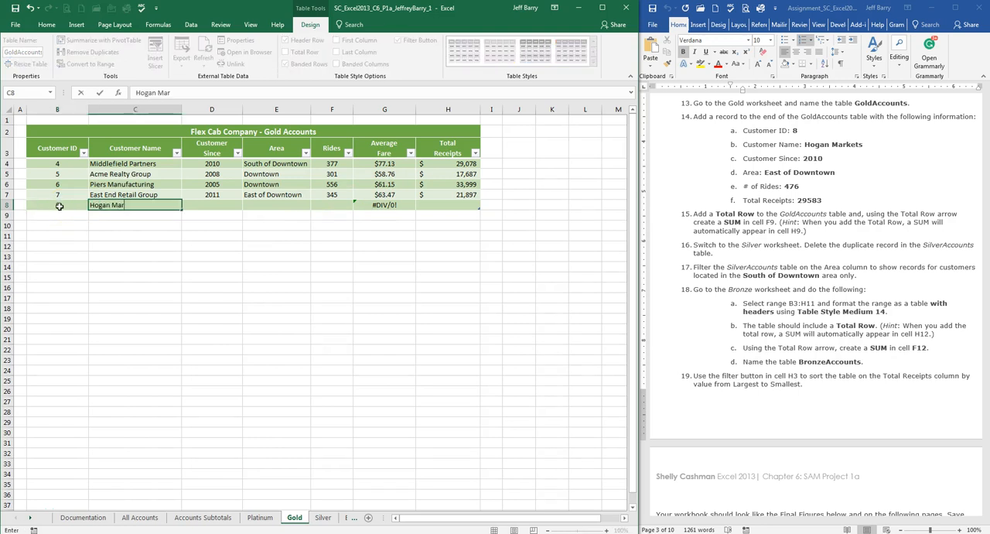
text(kets)
key(Tab)
text(201)
text(east of Downtown)
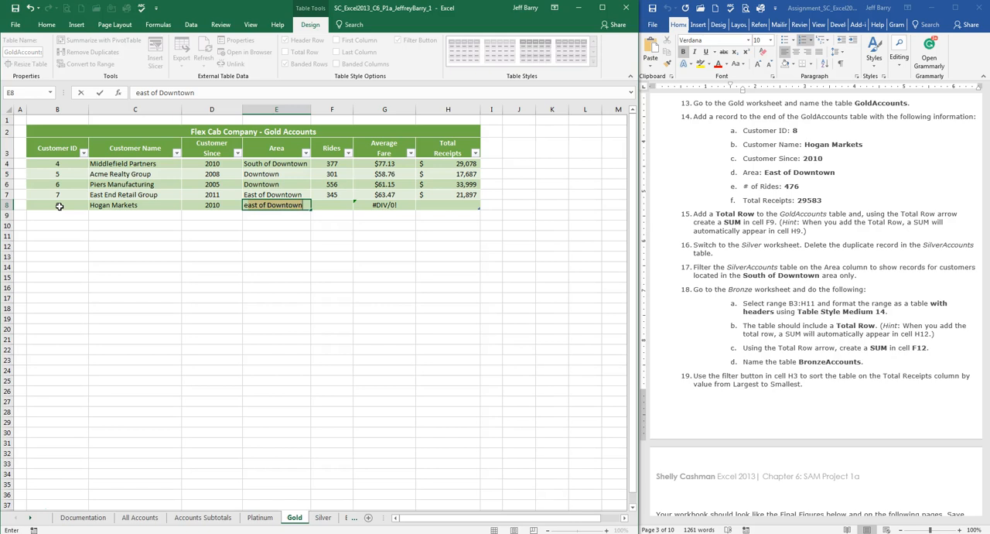
key(Tab)
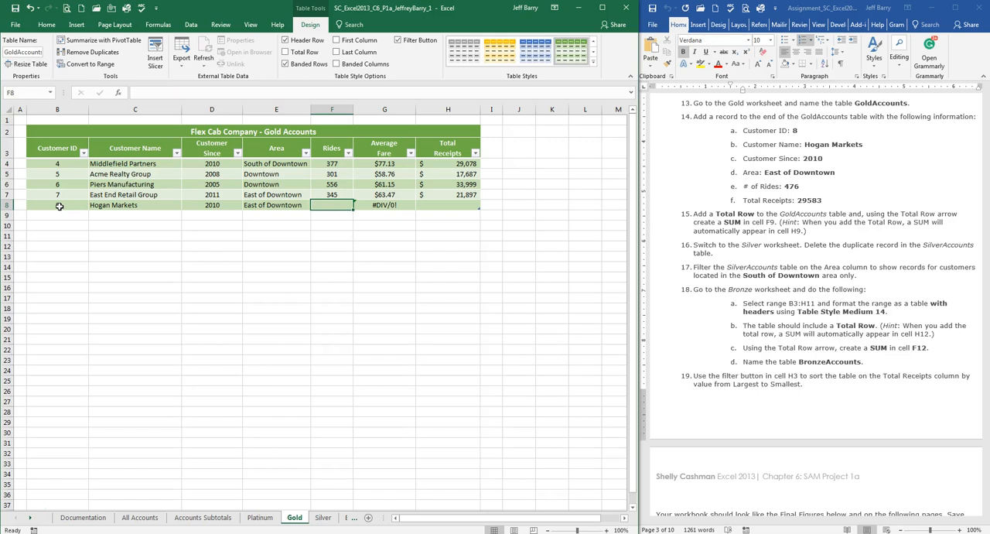
Step: Enter 476 rides and total receipts of 29583 for the Hogan Markets record, keeping the calculated average fare
text(47)
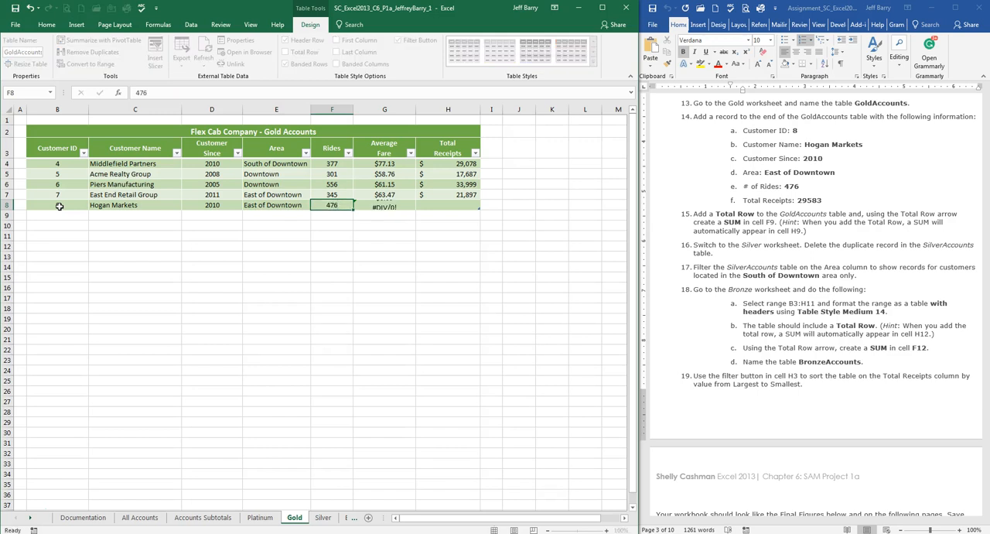
text(6)
key(Tab)
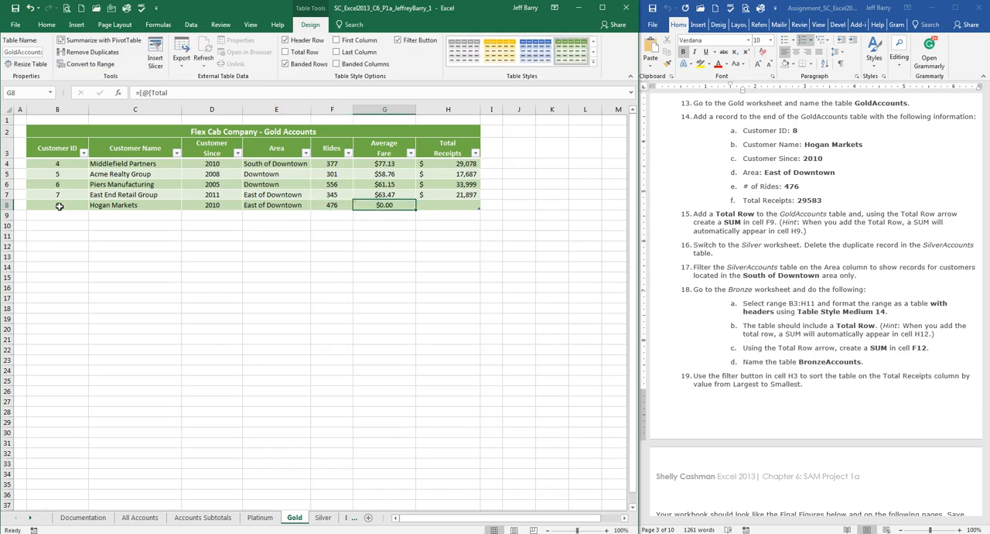
key(Tab)
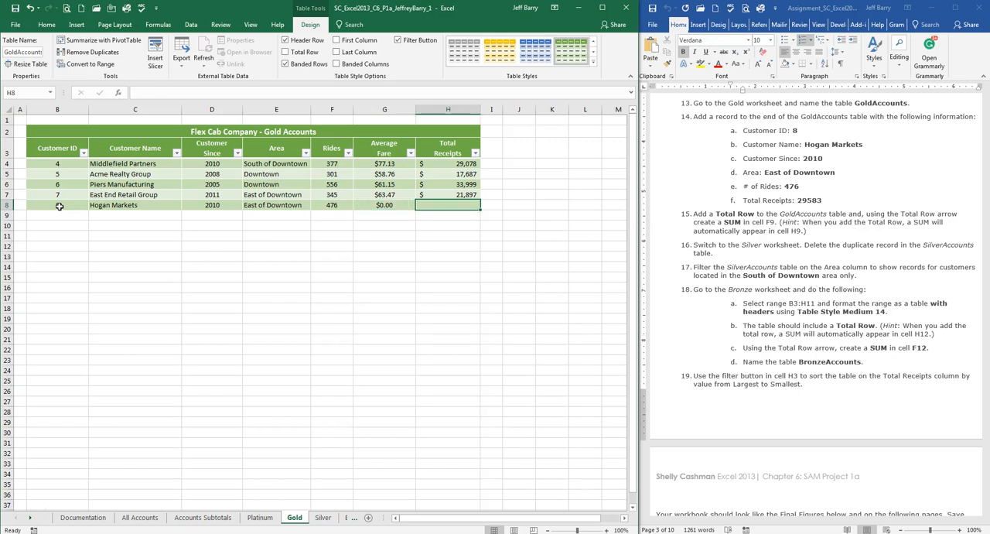
text(29583)
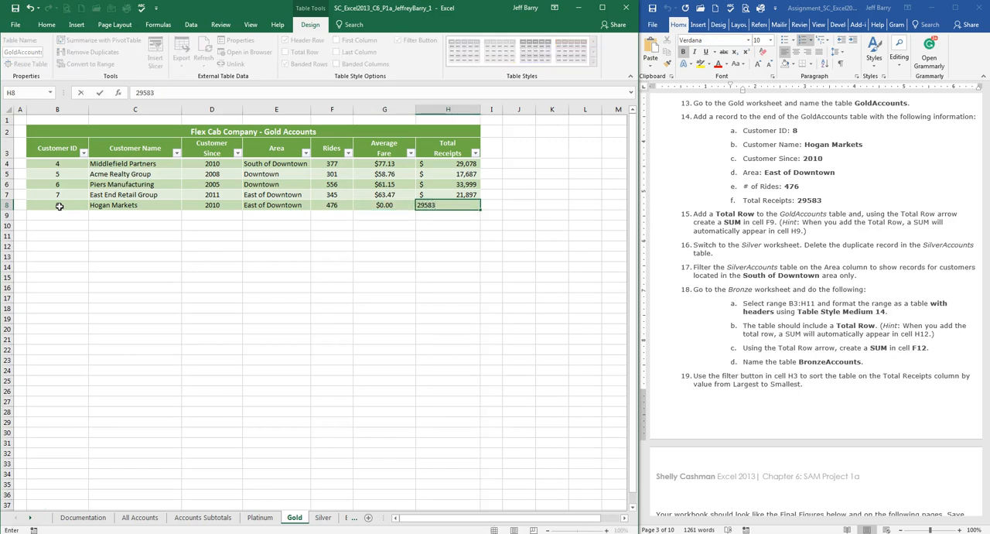
key(Return)
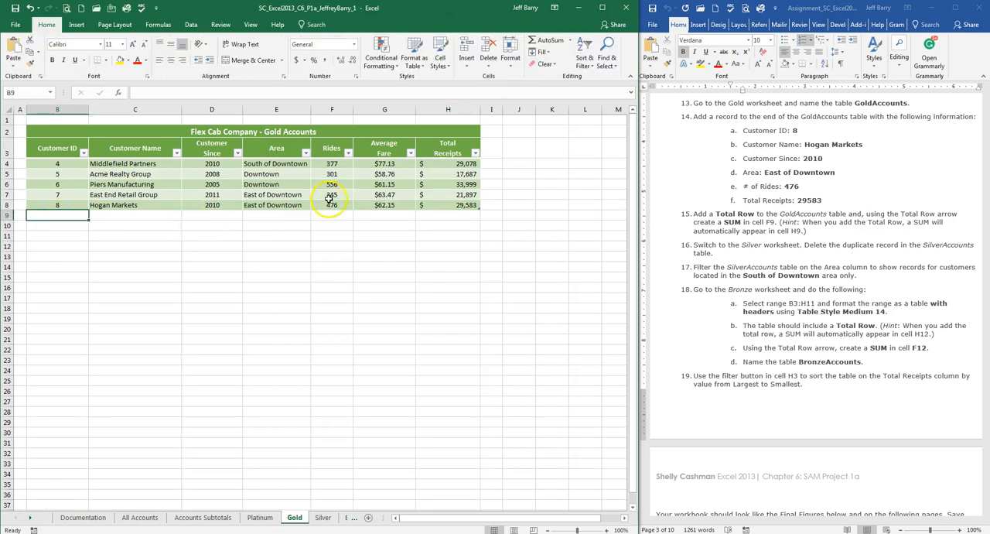
Step: Follow instruction 15 by adding a Total Row to the GoldAccounts table
click(739, 184)
scroll(744, 193, down, 2)
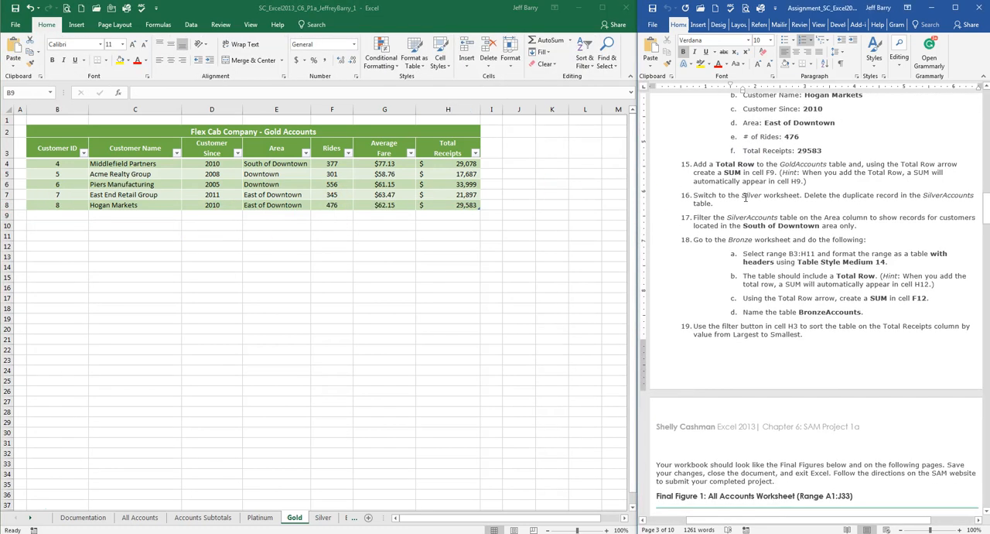
scroll(745, 196, down, 2)
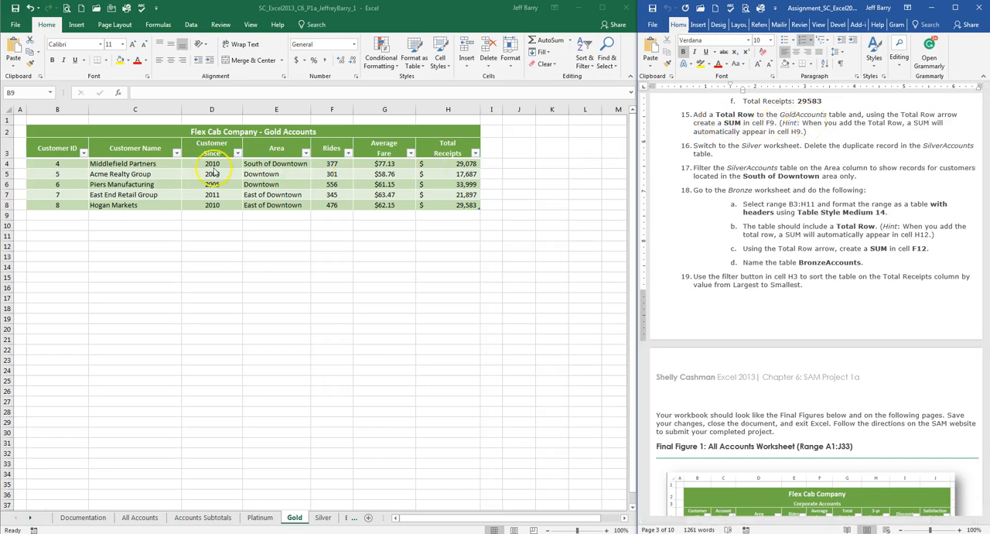
click(71, 173)
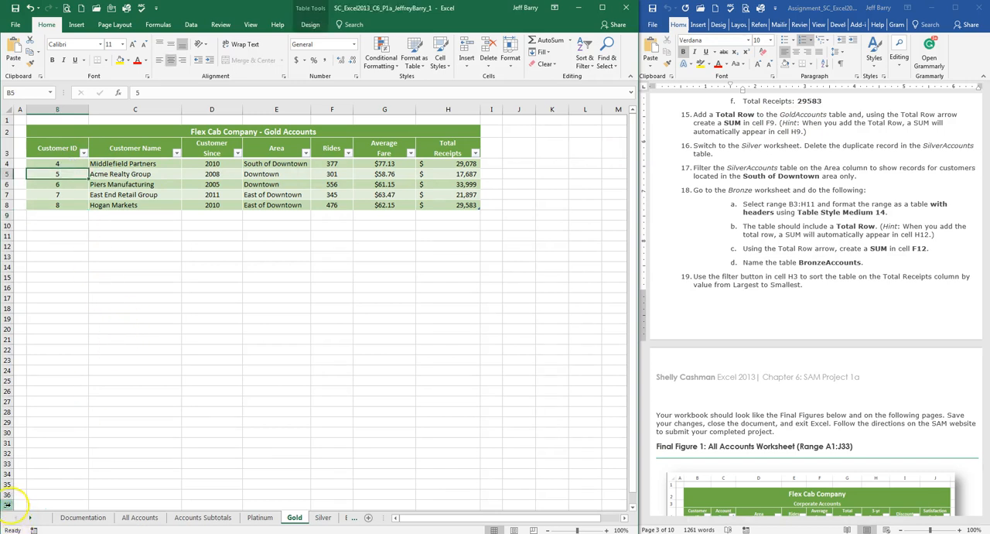
click(254, 196)
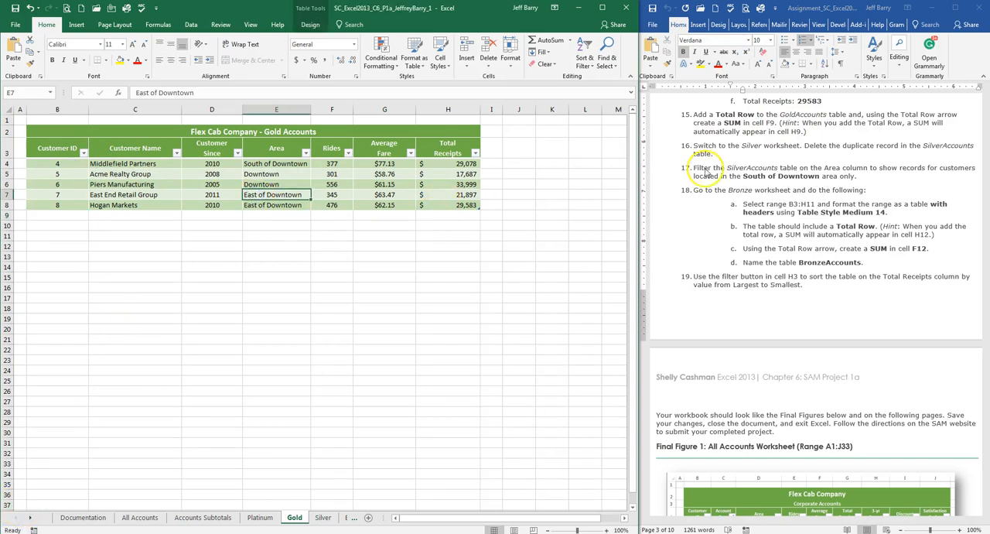
click(310, 24)
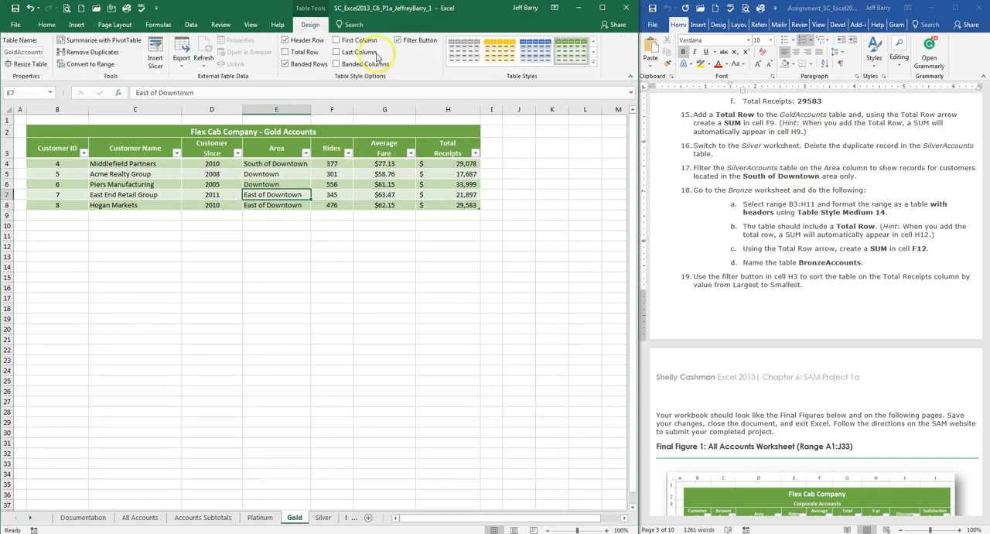
click(285, 52)
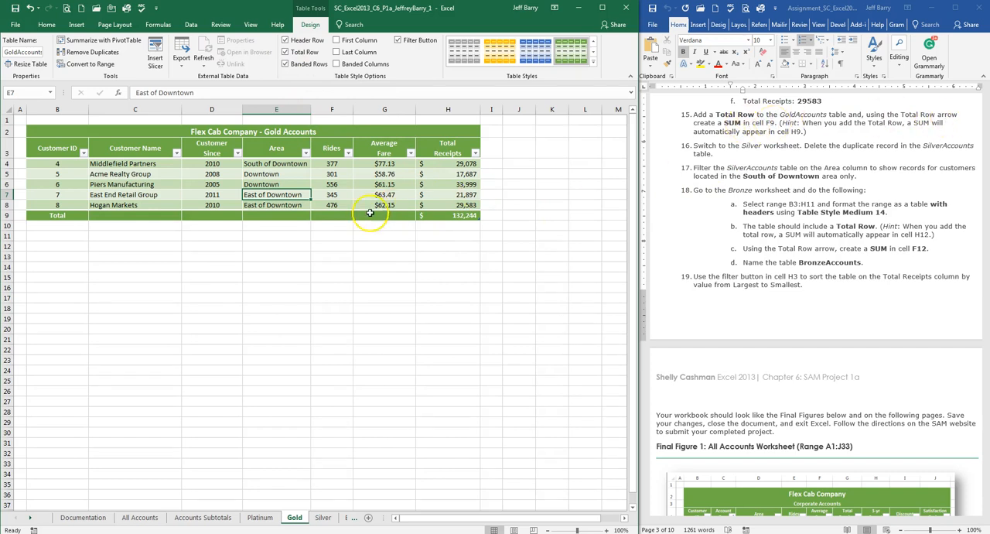
Step: Sum the Rides column in cell F9 of the GoldAccounts Total Row
click(326, 216)
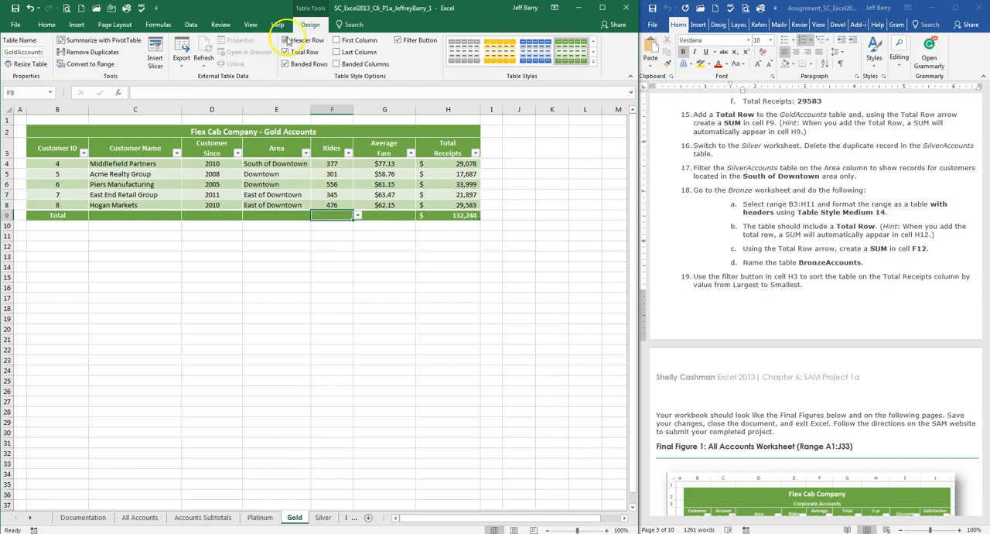
click(44, 25)
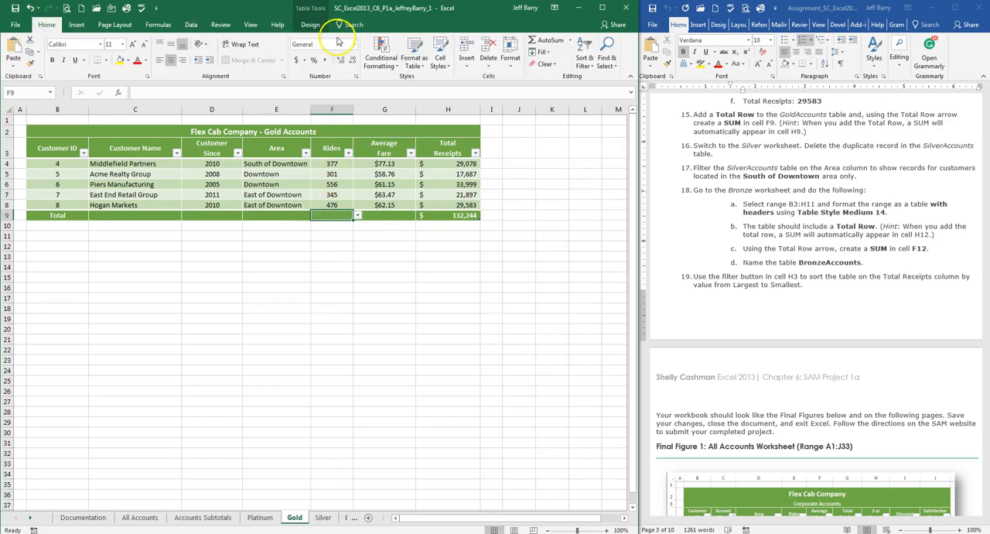
double_click(534, 40)
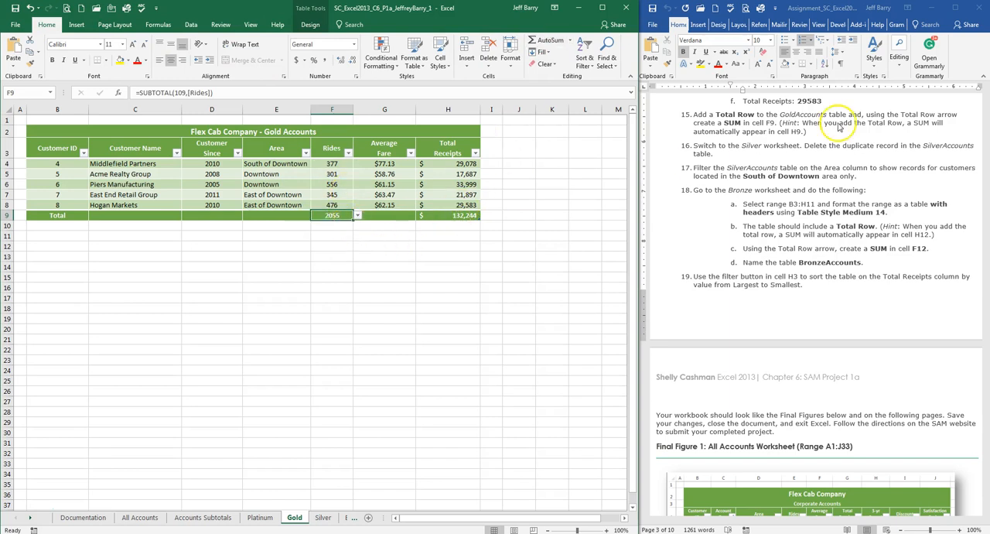
Step: Switch to the Silver worksheet for instruction 16 and widen the sheet tab area to reveal the Bronze worksheet
click(777, 142)
scroll(777, 141, down, 1)
scroll(777, 141, down, 1)
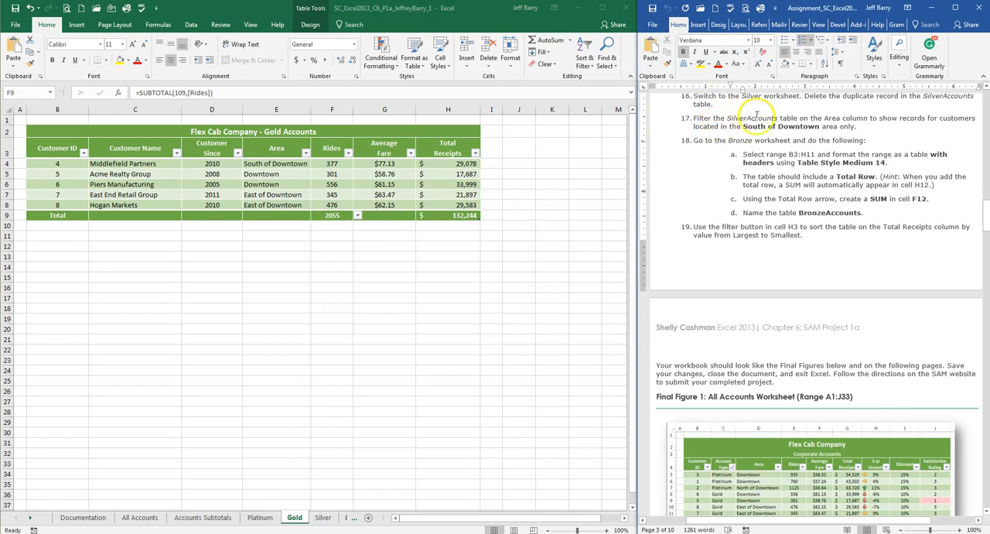
click(326, 517)
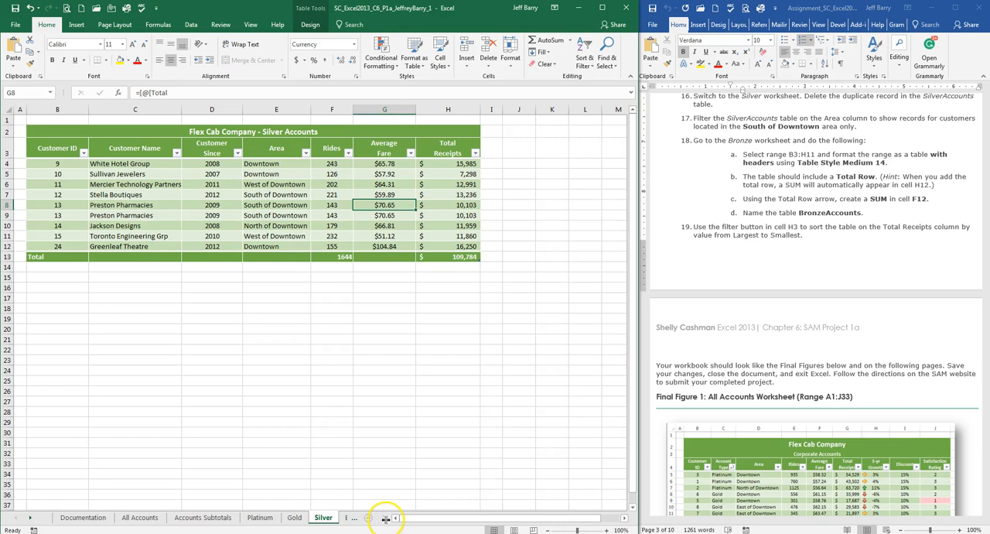
drag(387, 517, 447, 517)
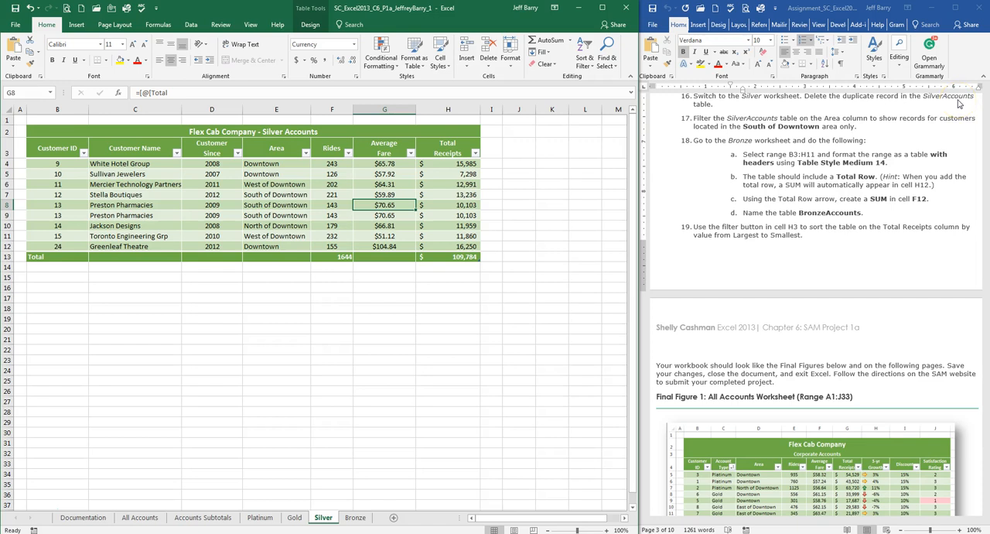
Step: Remove the duplicate record from the SilverAccounts table, comparing all columns
drag(52, 164, 433, 245)
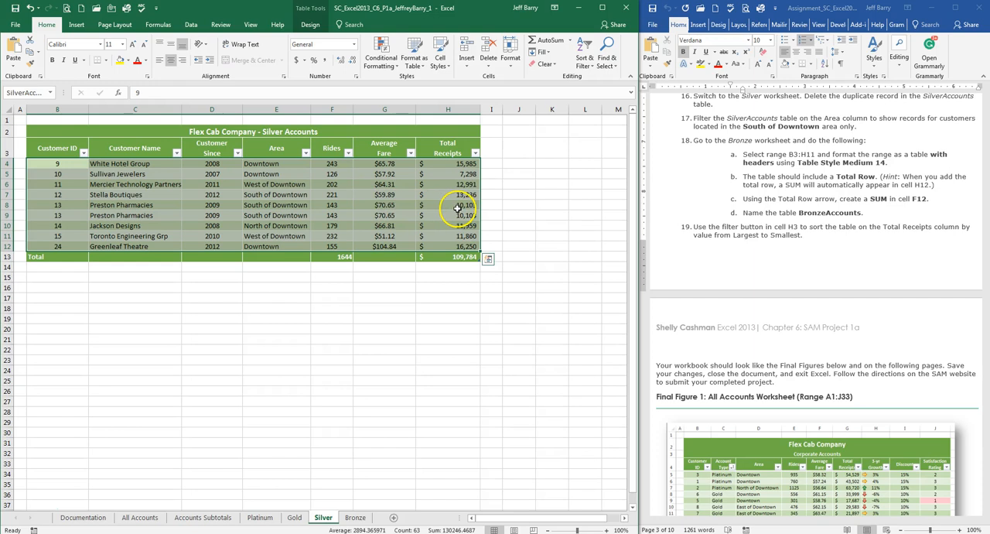
click(311, 24)
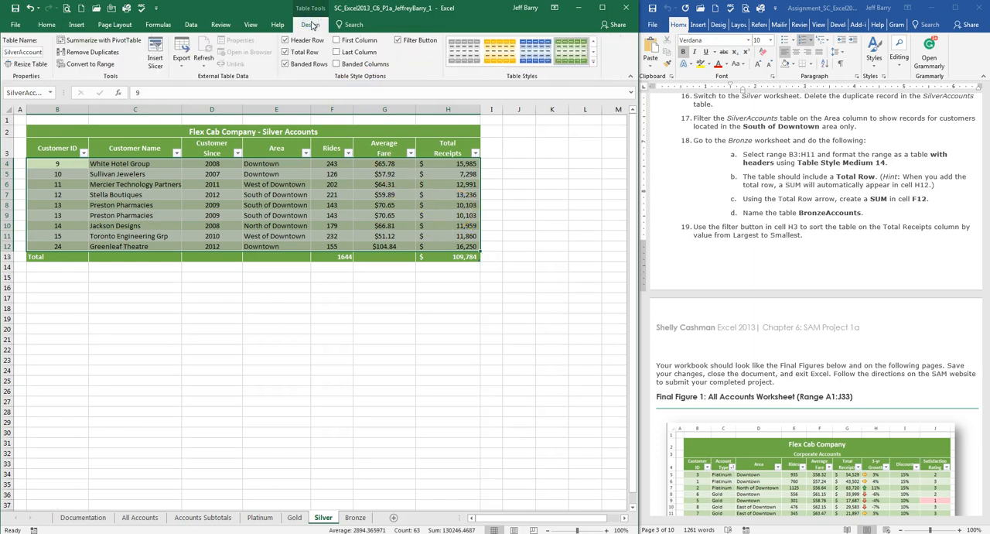
click(313, 27)
click(92, 53)
click(434, 232)
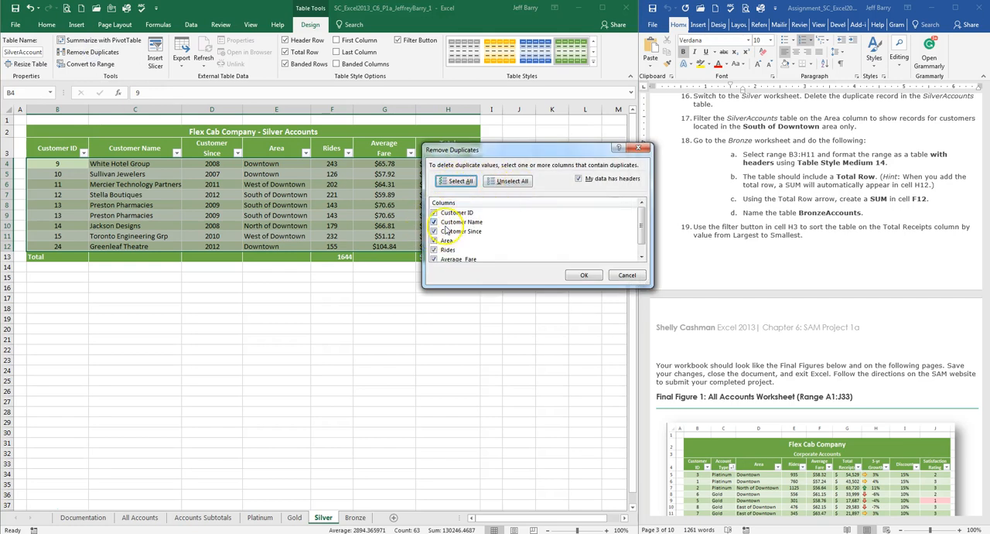
click(585, 275)
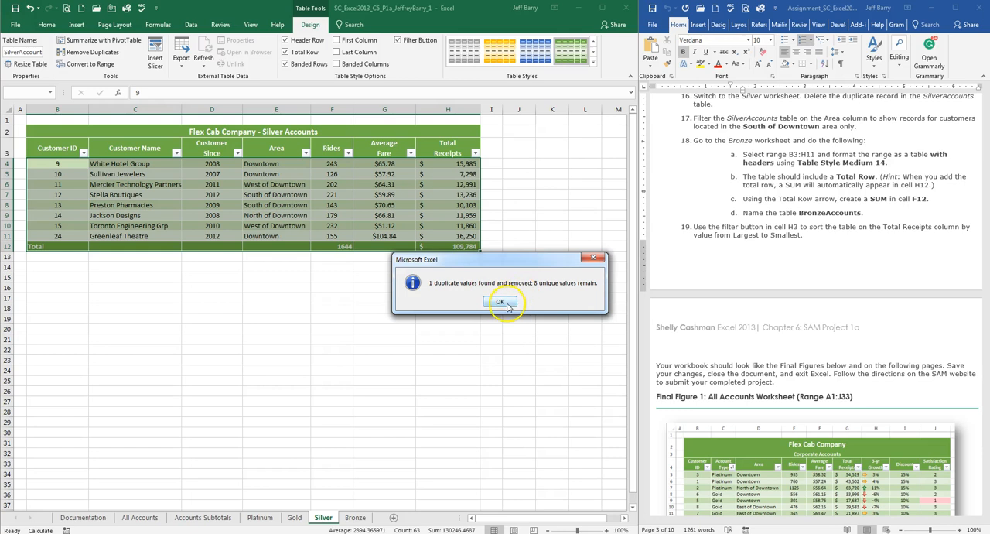
click(500, 302)
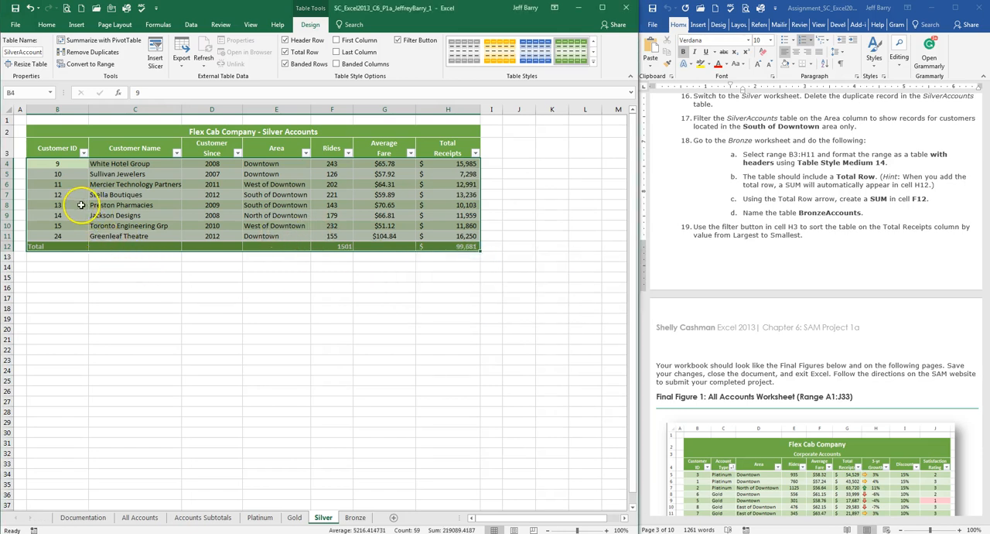
Step: Filter the SilverAccounts table on the Area column to show only South of Downtown records
click(769, 140)
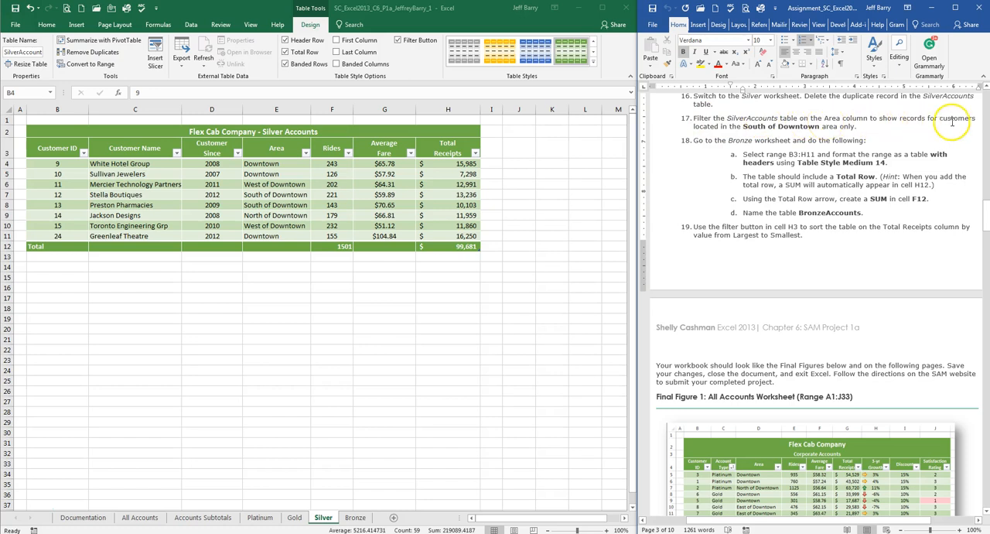
click(306, 154)
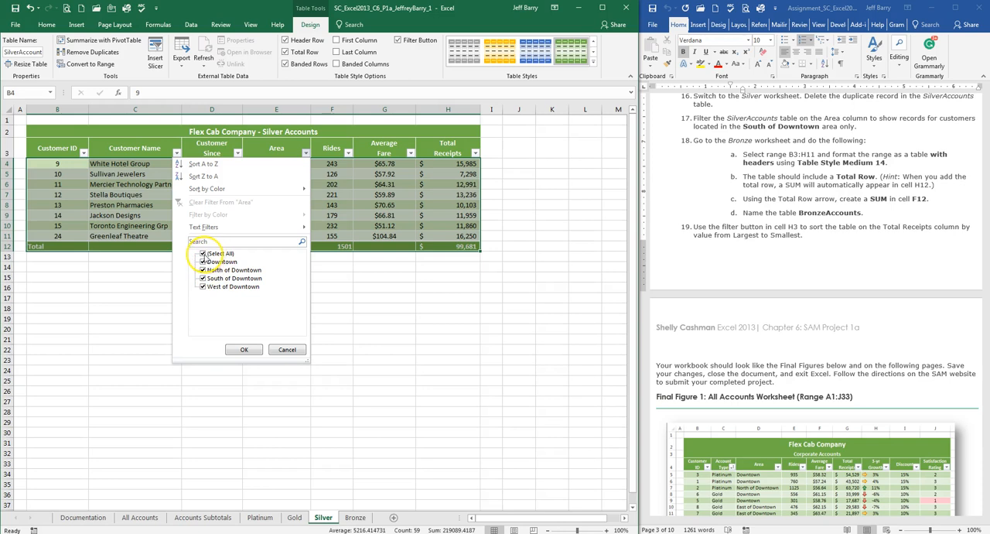
click(203, 254)
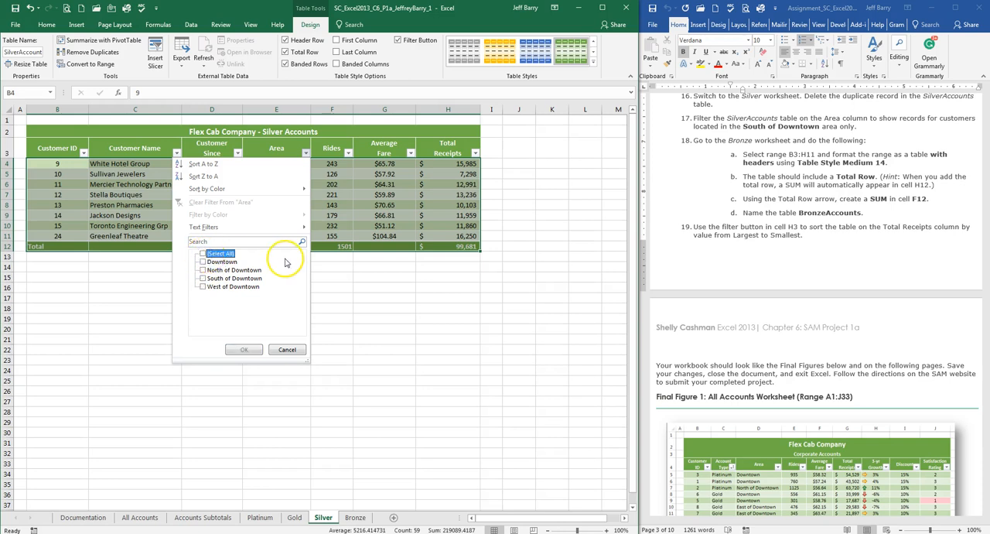
click(202, 278)
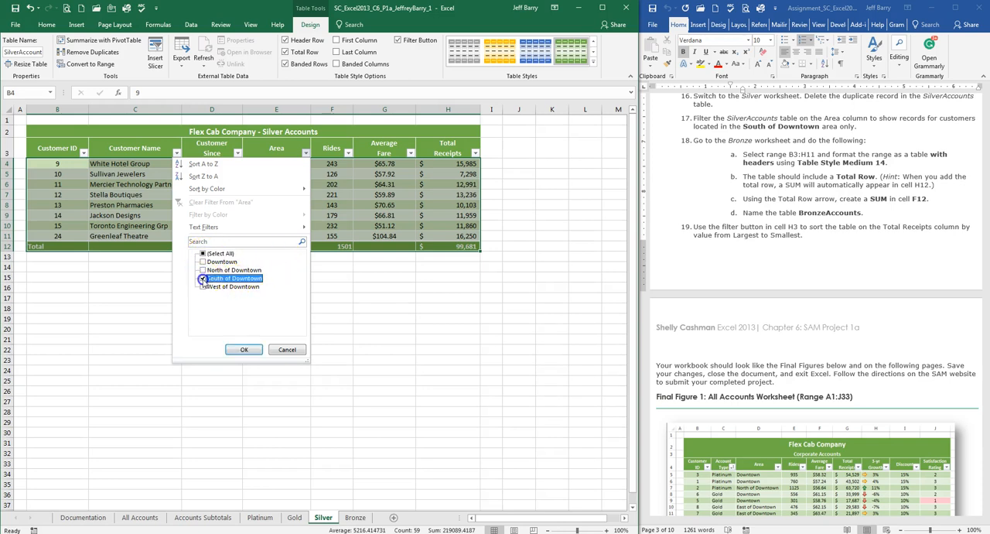
click(254, 349)
click(306, 205)
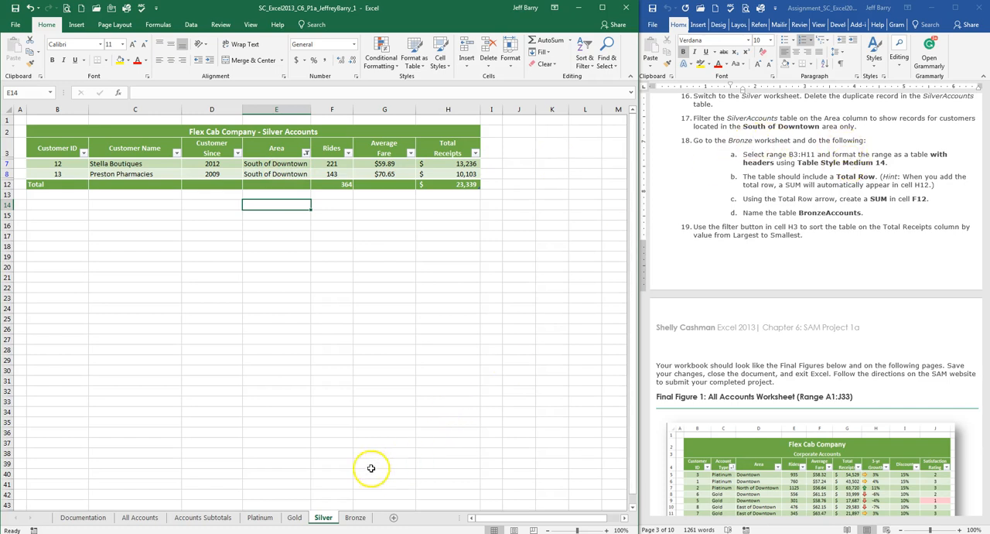
Step: On the Bronze worksheet, format range B3:H11 as a table with headers using Table Style Medium 14
click(355, 517)
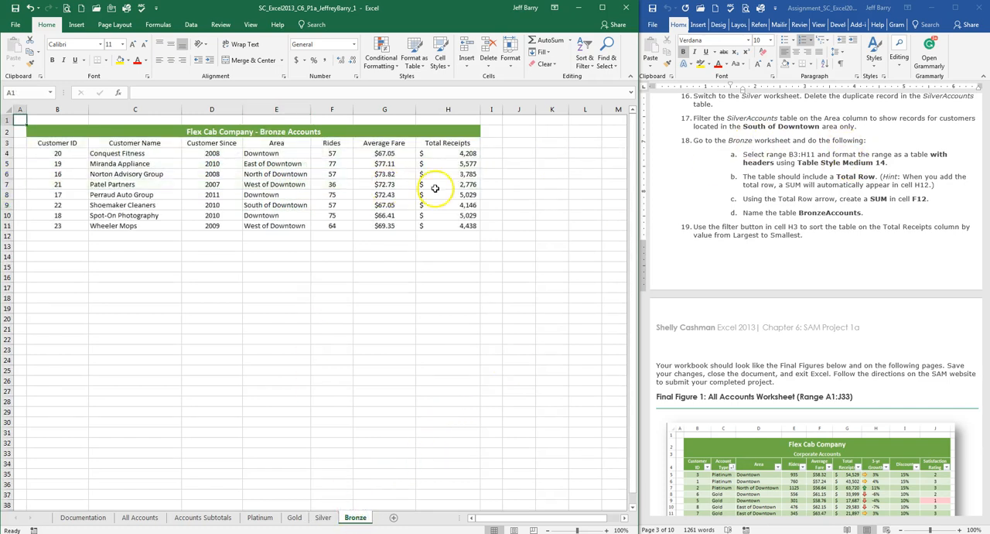
click(801, 152)
scroll(800, 153, down, 1)
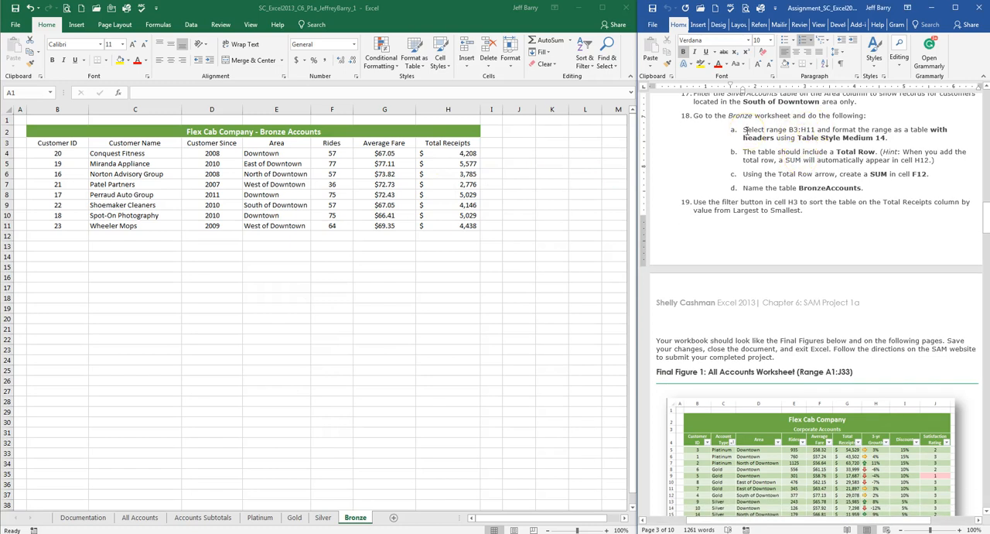
click(68, 142)
drag(68, 142, 433, 225)
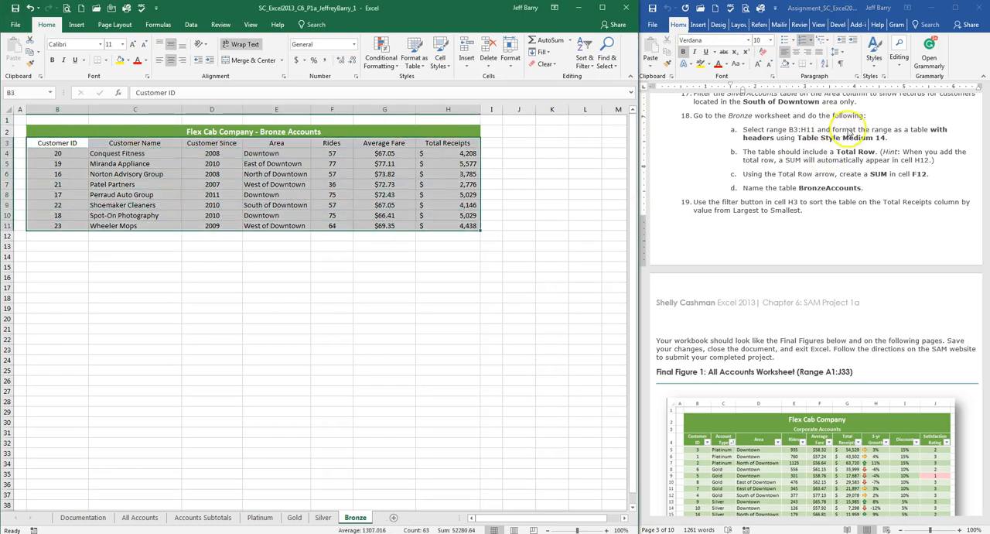
click(424, 67)
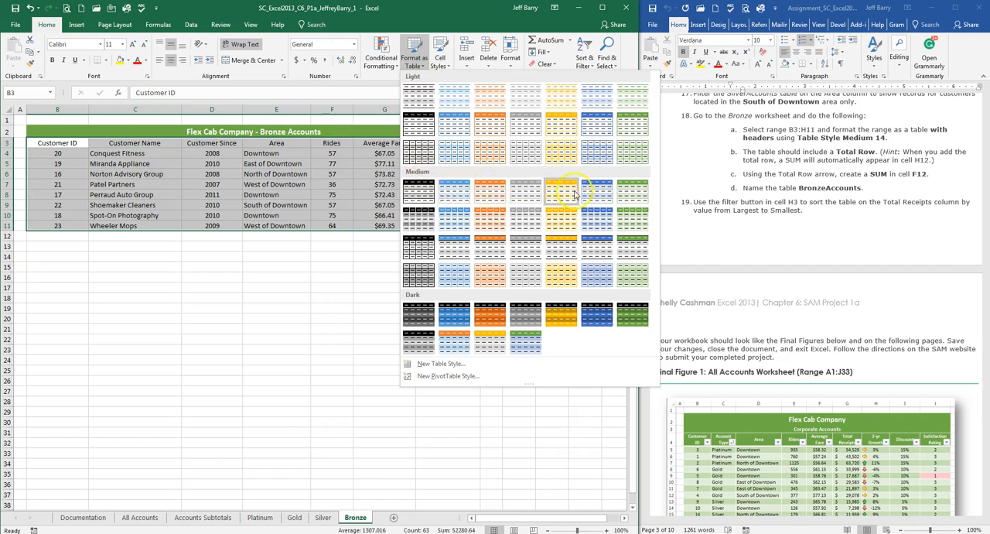
click(633, 222)
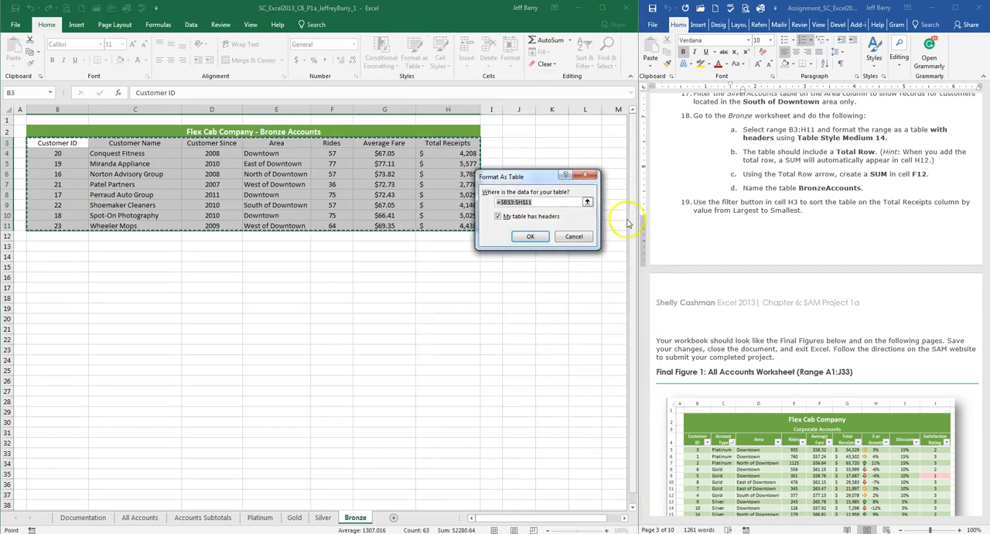
click(531, 236)
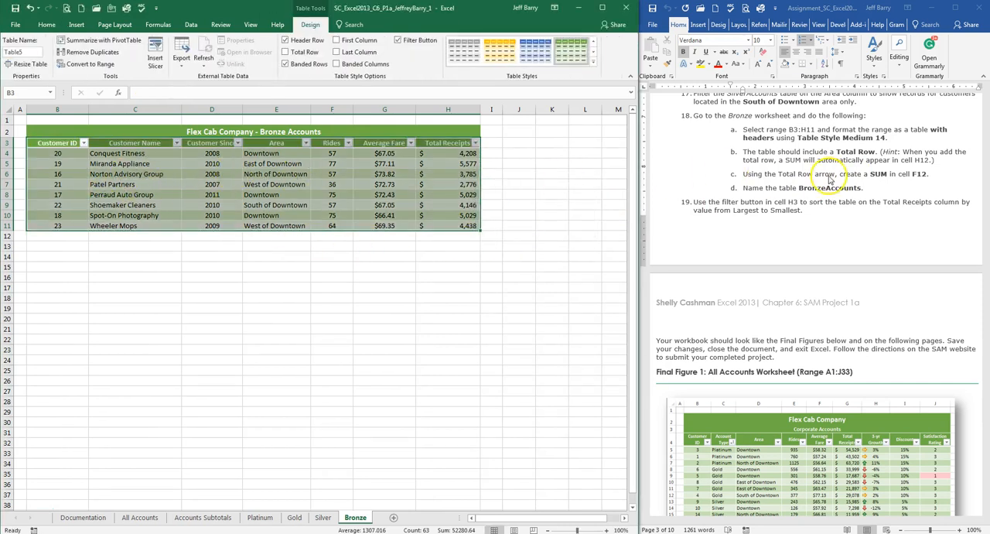
Step: Add a Total Row to the Bronze worksheet's table and sum the Rides column in cell F12
click(789, 157)
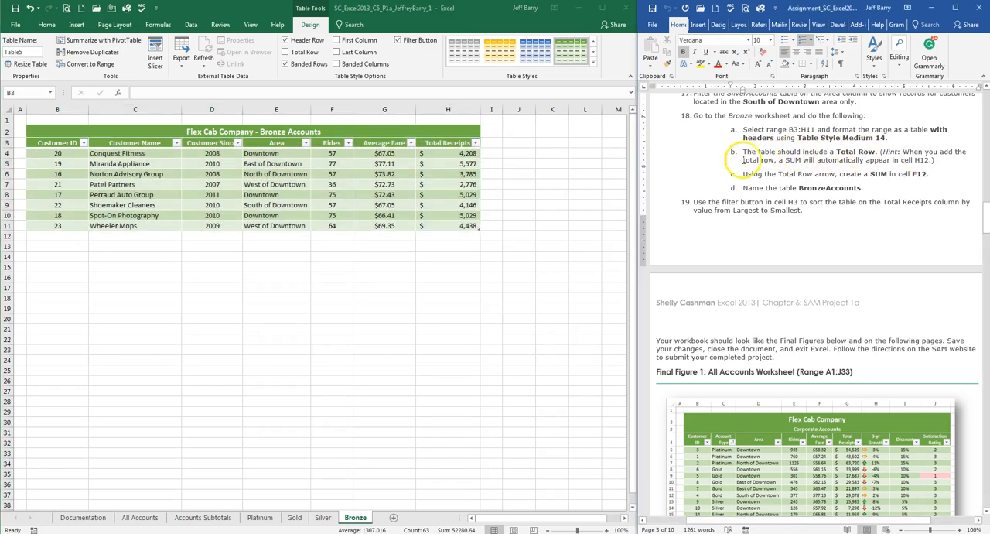
click(285, 173)
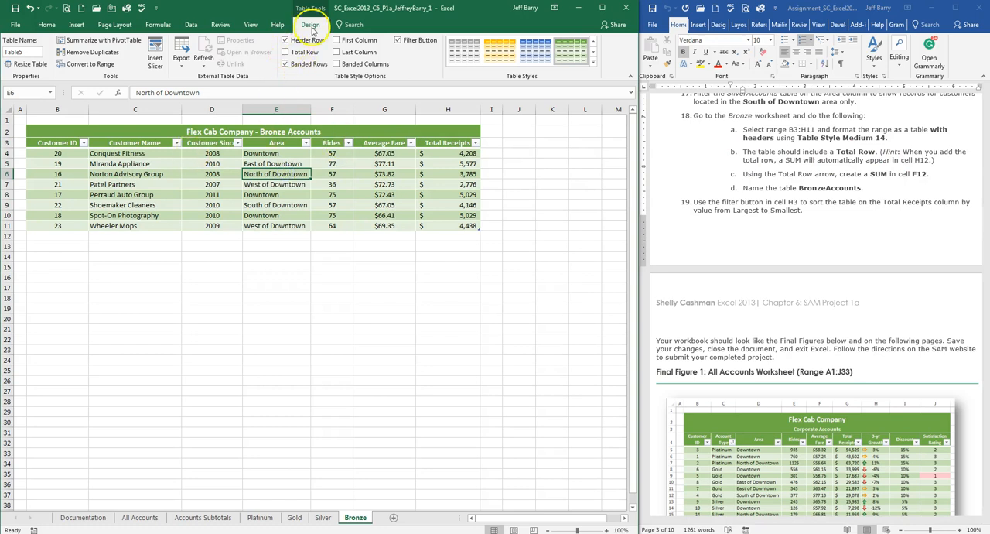
click(285, 52)
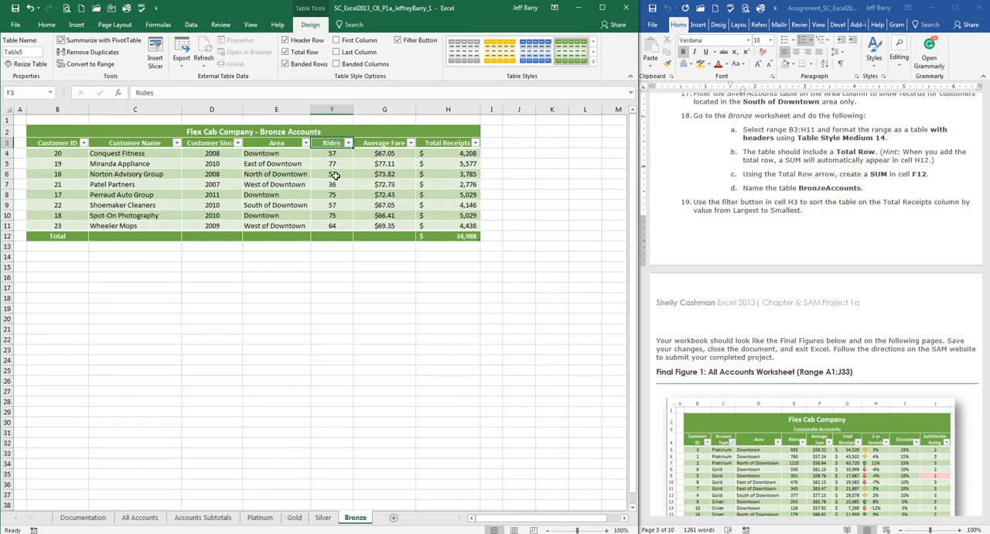
click(338, 238)
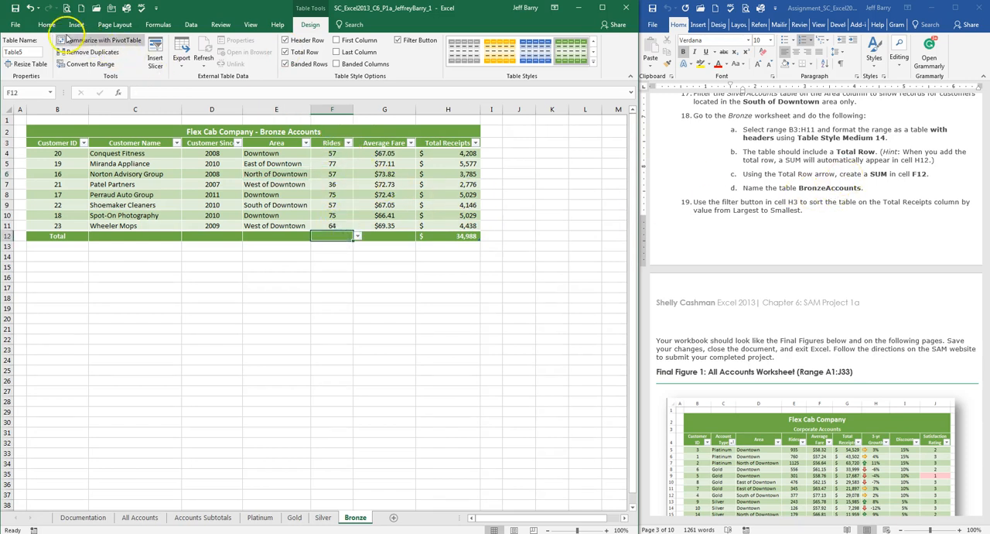
click(46, 24)
click(534, 43)
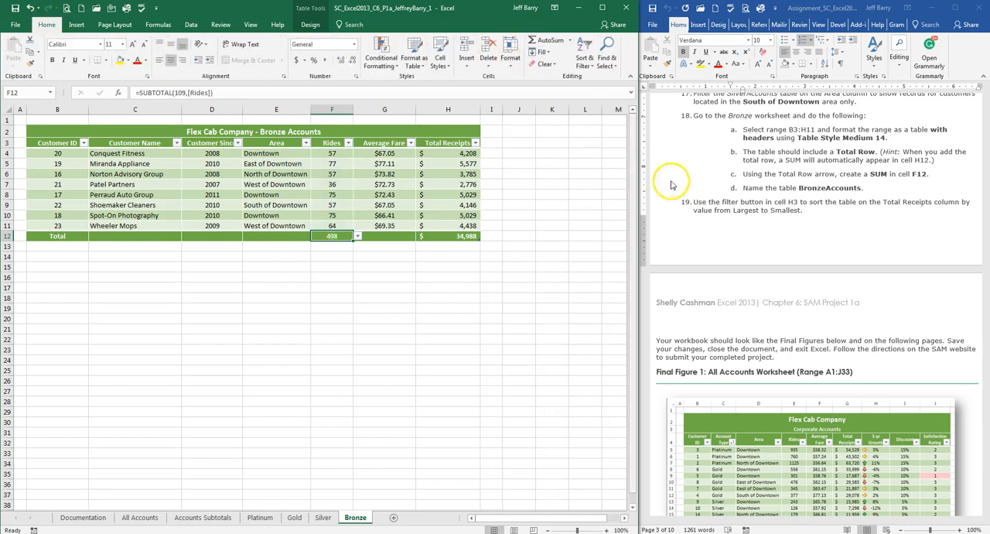
Step: Name the table on the Bronze worksheet BronzeAccounts
click(246, 188)
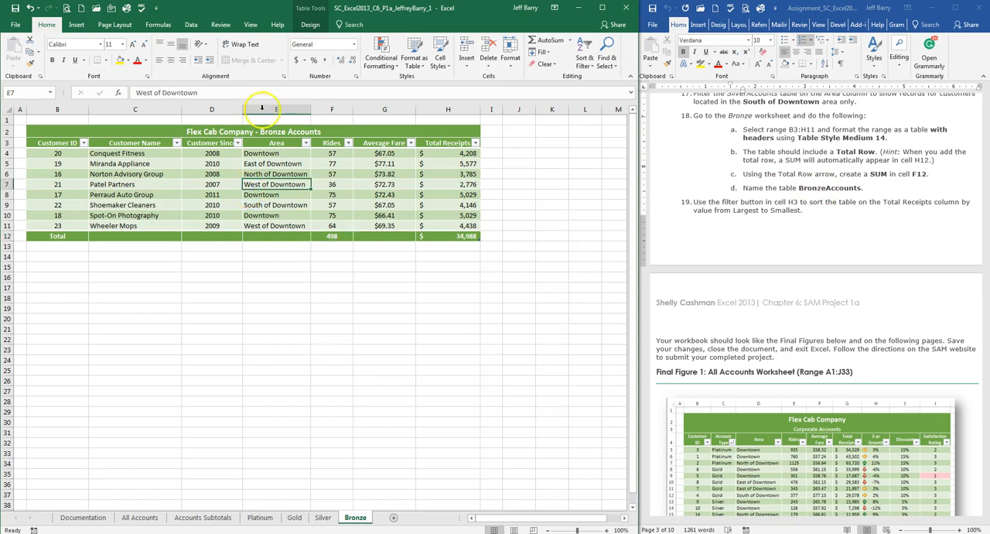
click(310, 24)
click(25, 53)
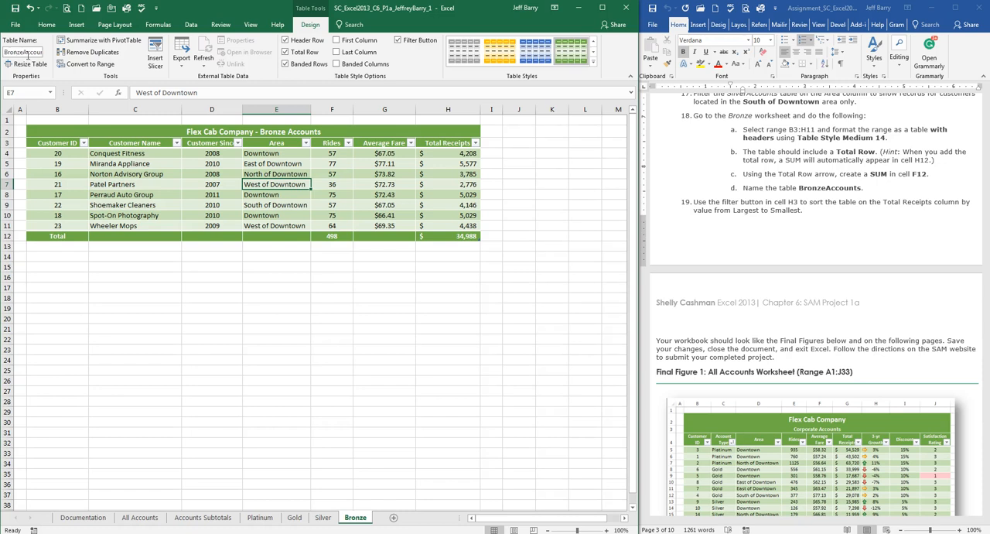
click(173, 256)
click(165, 213)
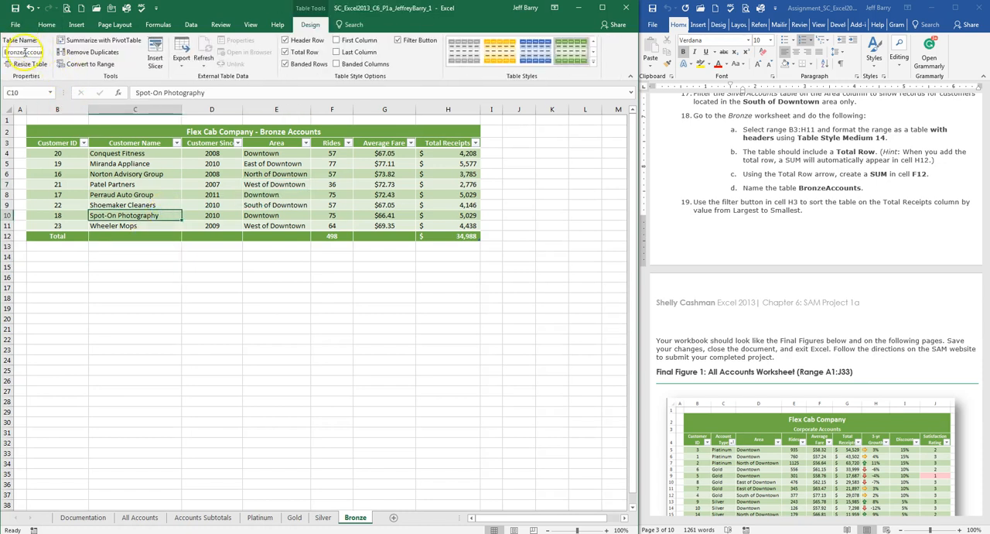
Step: Sort the BronzeAccounts table on the Total Receipts column from largest to smallest
click(752, 203)
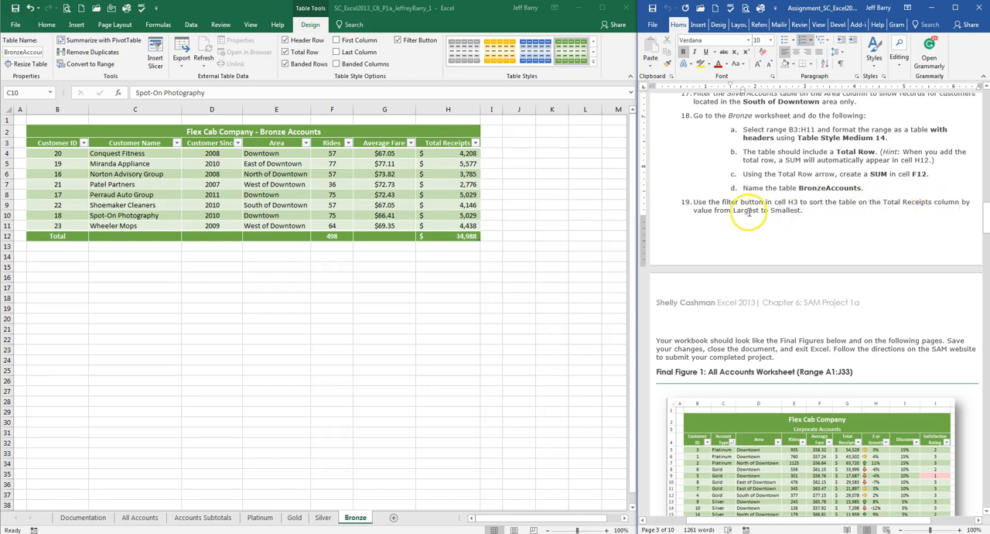
click(451, 146)
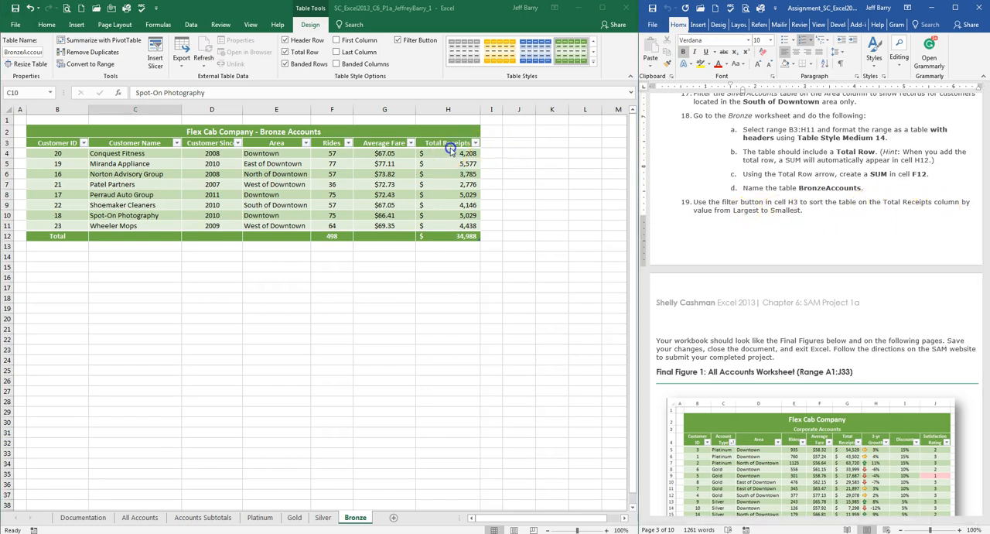
click(476, 145)
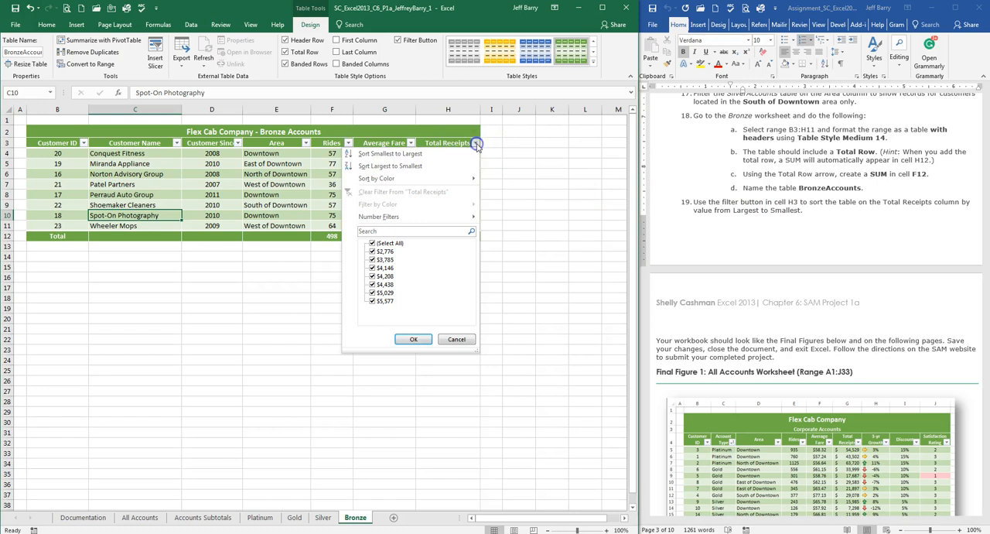
click(407, 167)
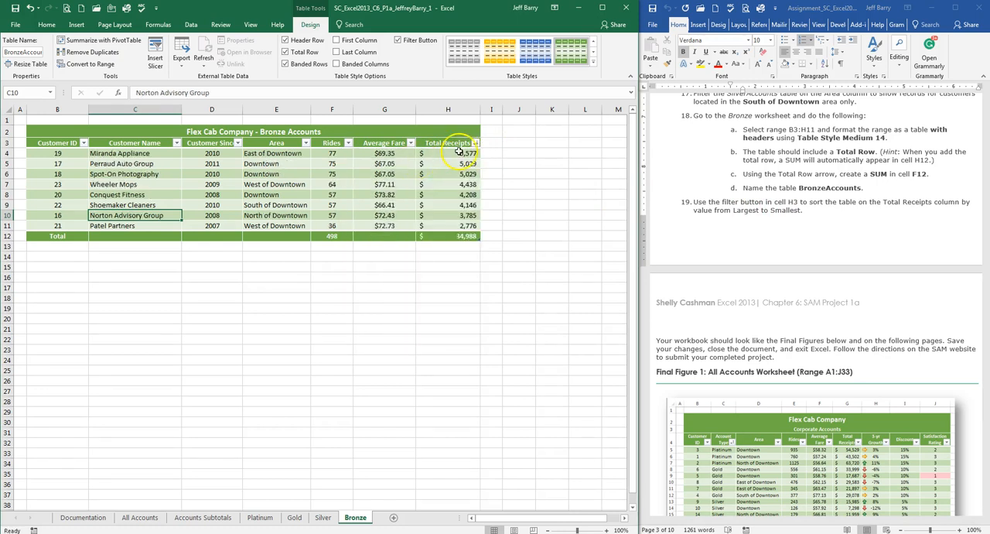
click(504, 206)
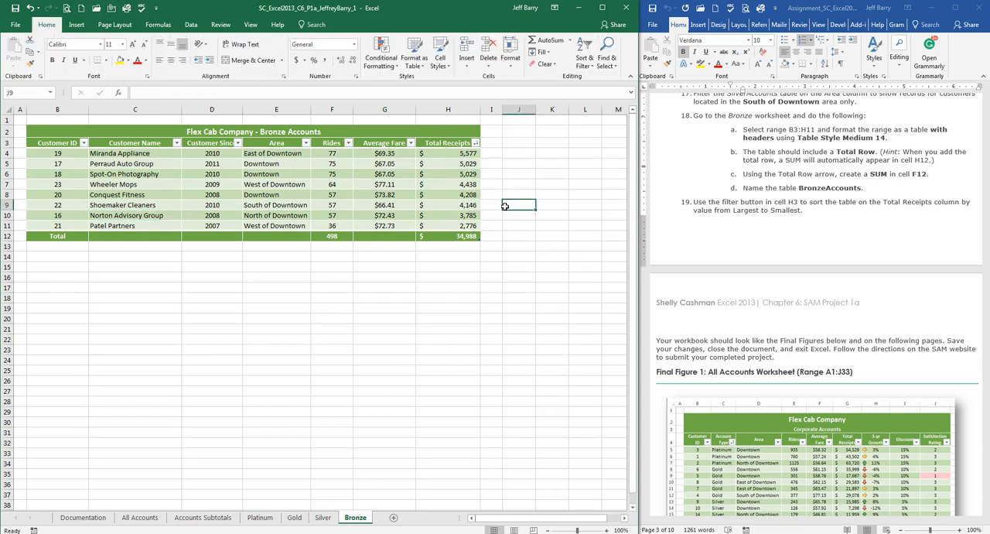